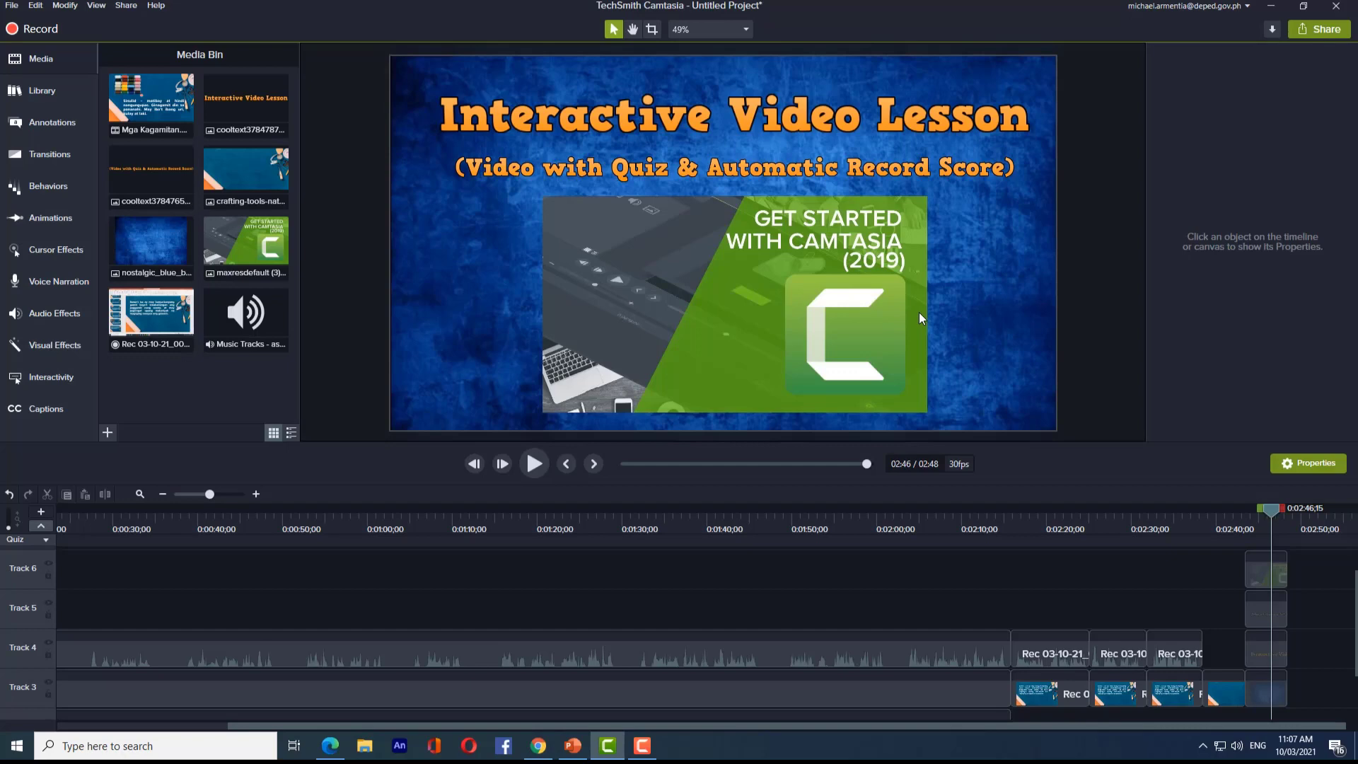
- Preview the opening title and the Aspili, Karayom, Sinulid, Emery bag and Didal slides
{"action": "left_click_drag", "start_coordinate": [1267, 512], "coordinate": [60, 566]}
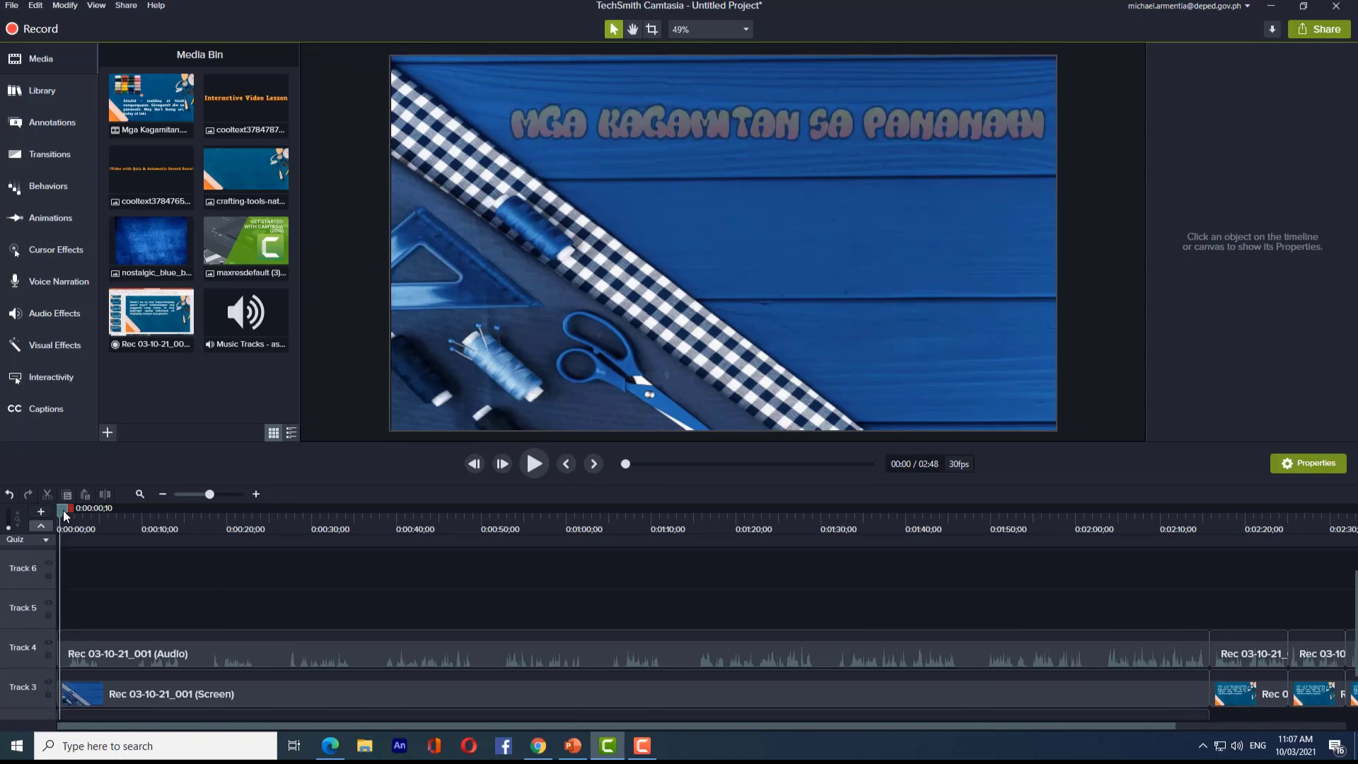
{"action": "left_click_drag", "start_coordinate": [64, 511], "coordinate": [68, 512]}
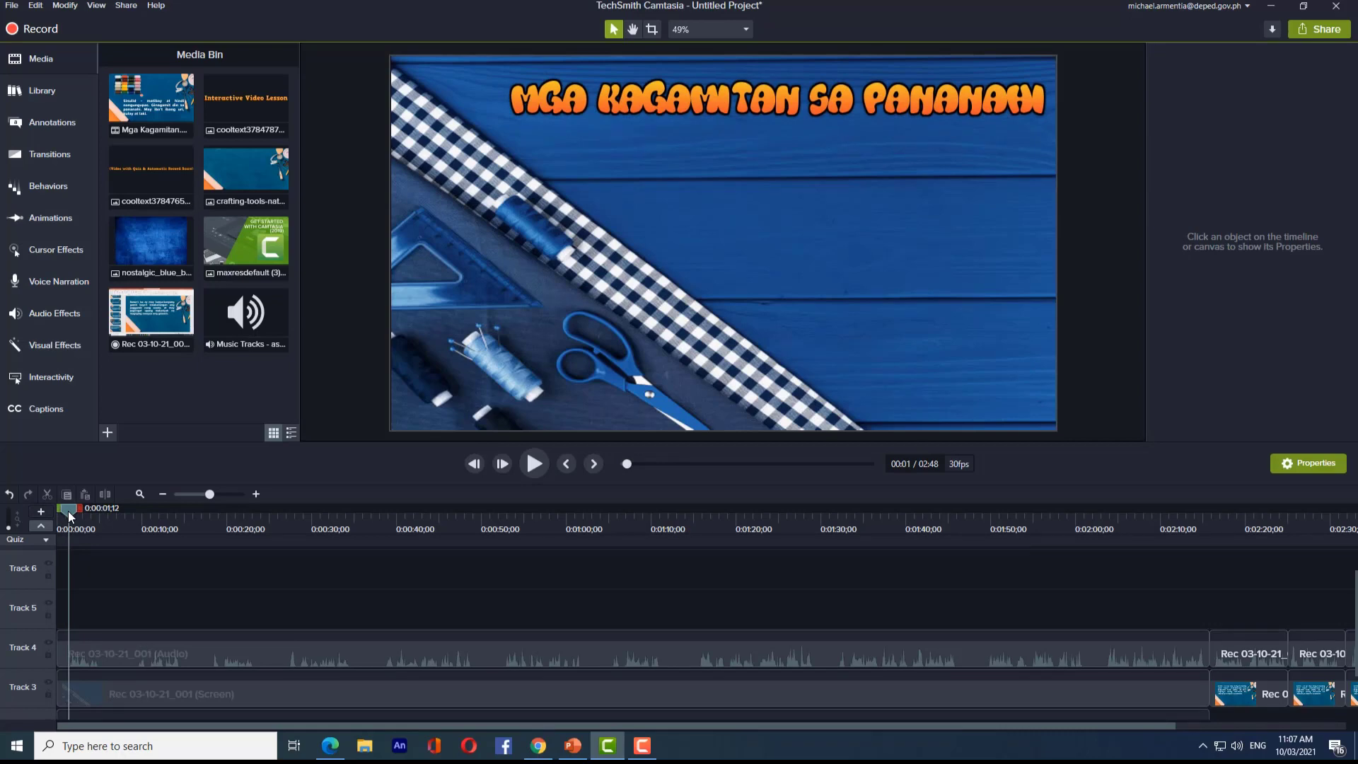
{"action": "left_click_drag", "start_coordinate": [68, 510], "coordinate": [69, 556]}
{"action": "left_click_drag", "start_coordinate": [67, 506], "coordinate": [1, 593]}
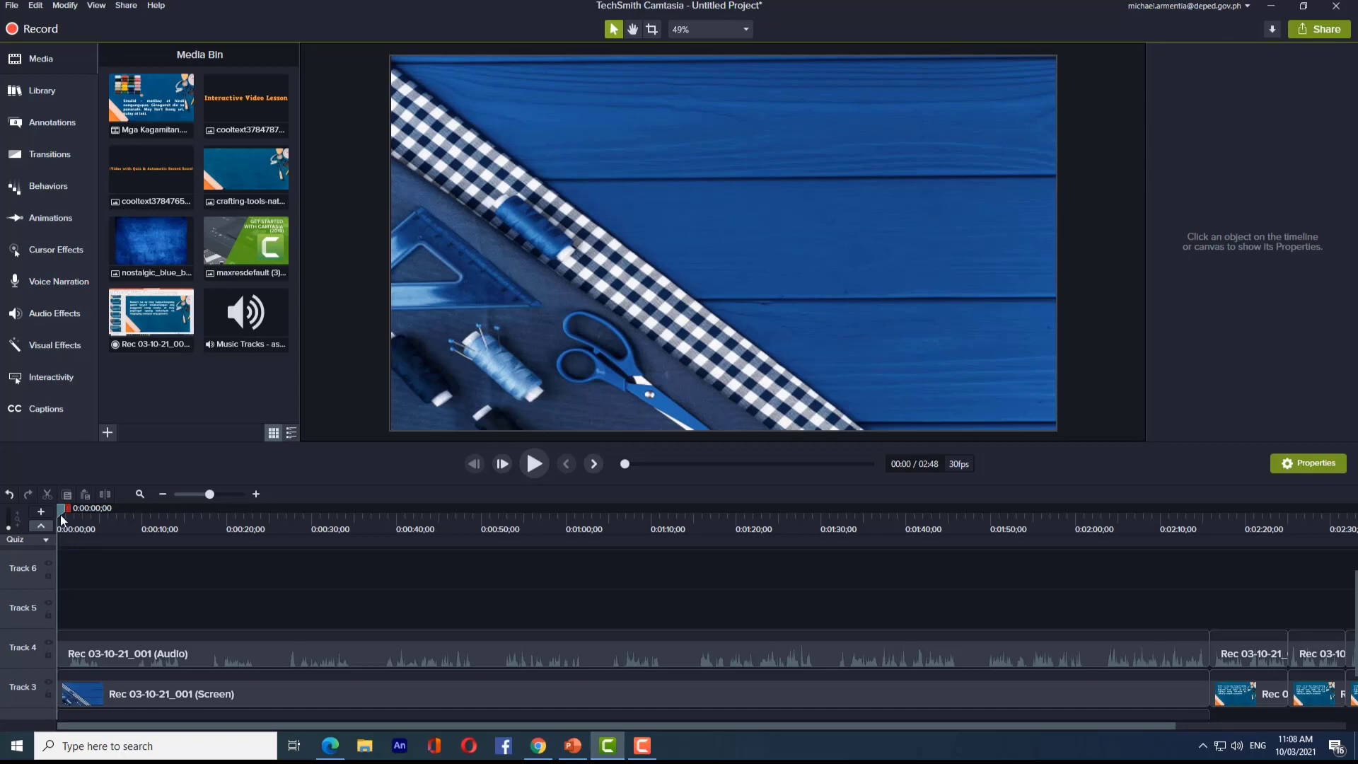
{"action": "left_click_drag", "start_coordinate": [63, 510], "coordinate": [192, 522]}
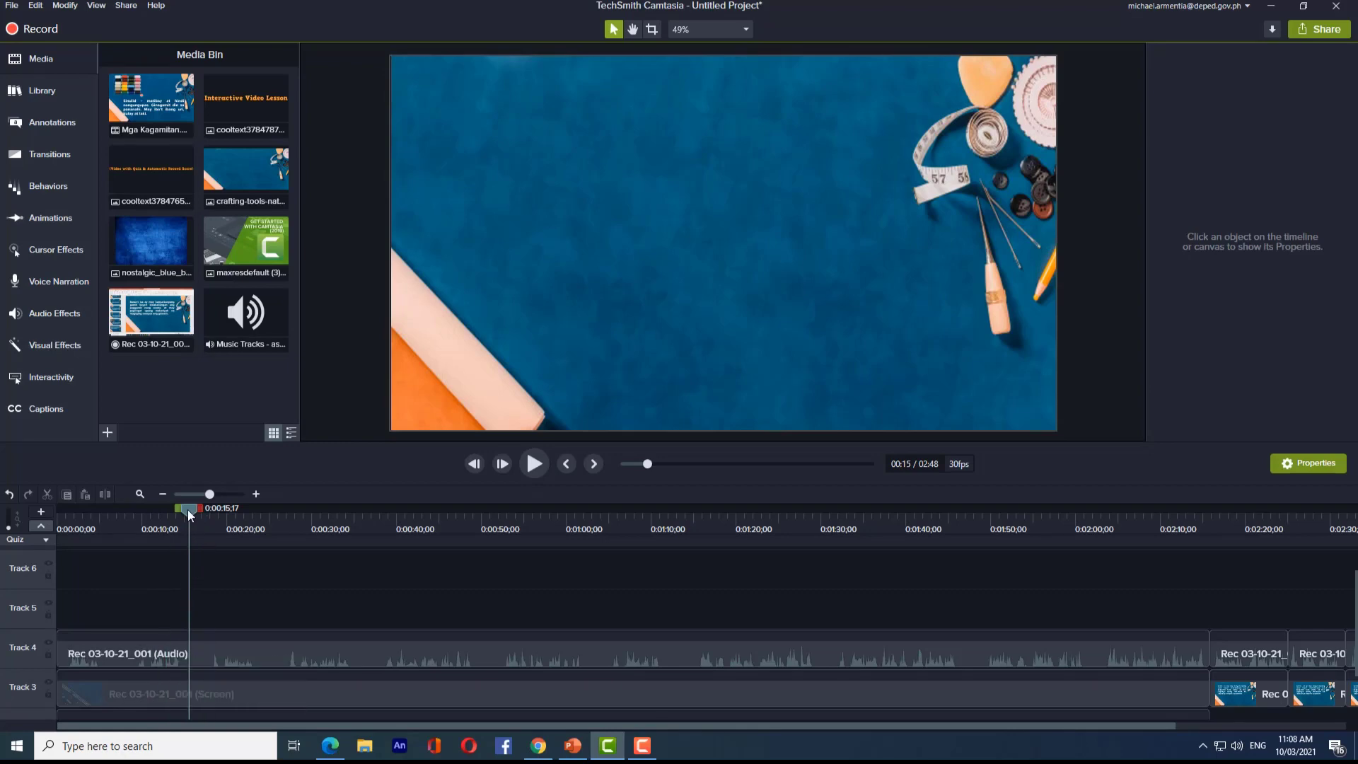
{"action": "left_click_drag", "start_coordinate": [188, 509], "coordinate": [959, 527]}
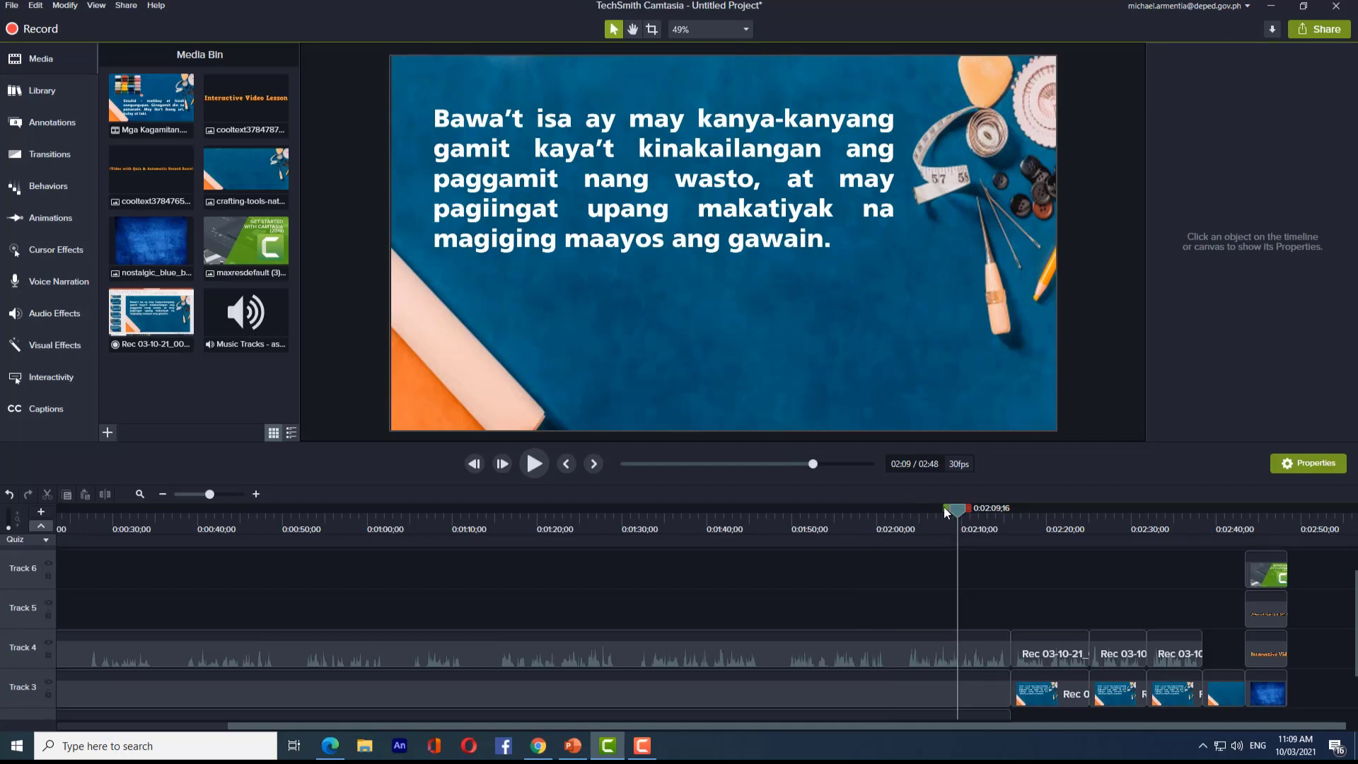
{"action": "left_click_drag", "start_coordinate": [943, 506], "coordinate": [592, 519]}
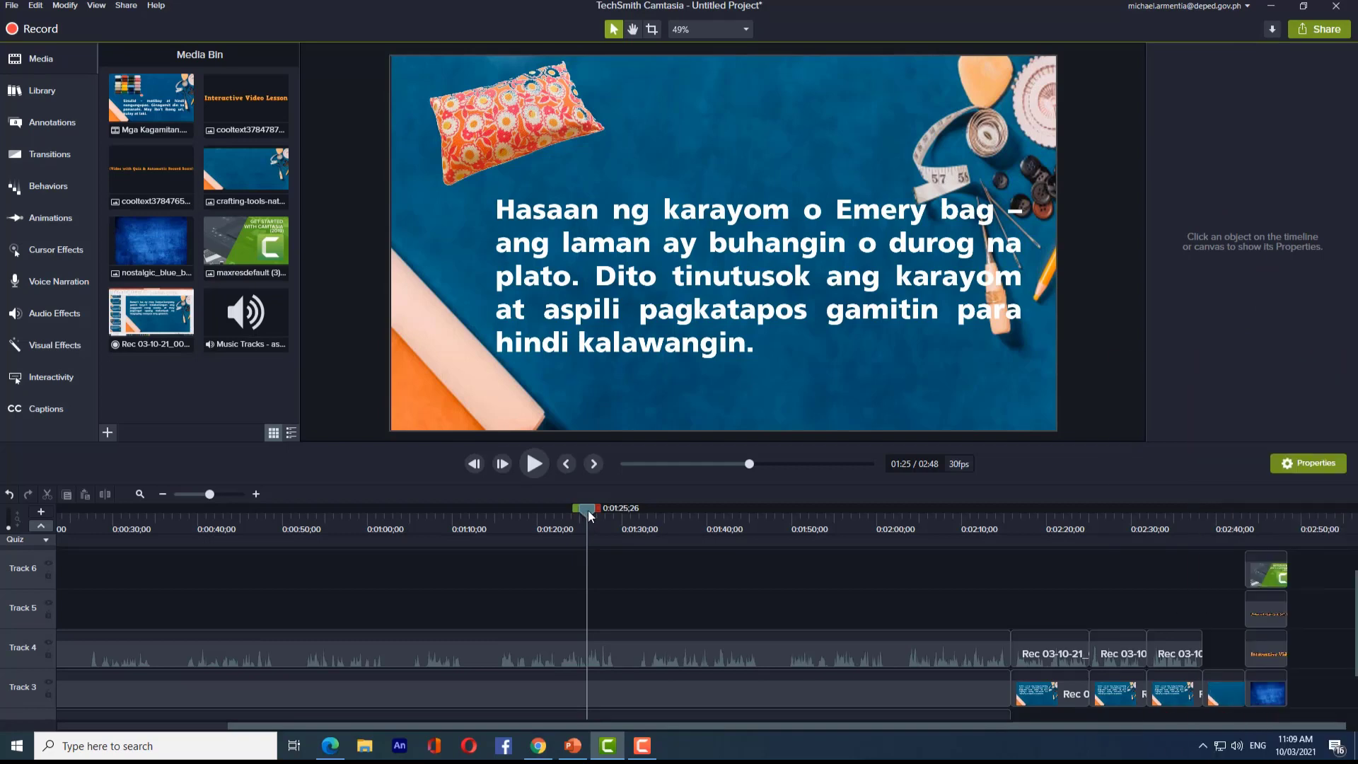
{"action": "left_click_drag", "start_coordinate": [587, 510], "coordinate": [701, 518]}
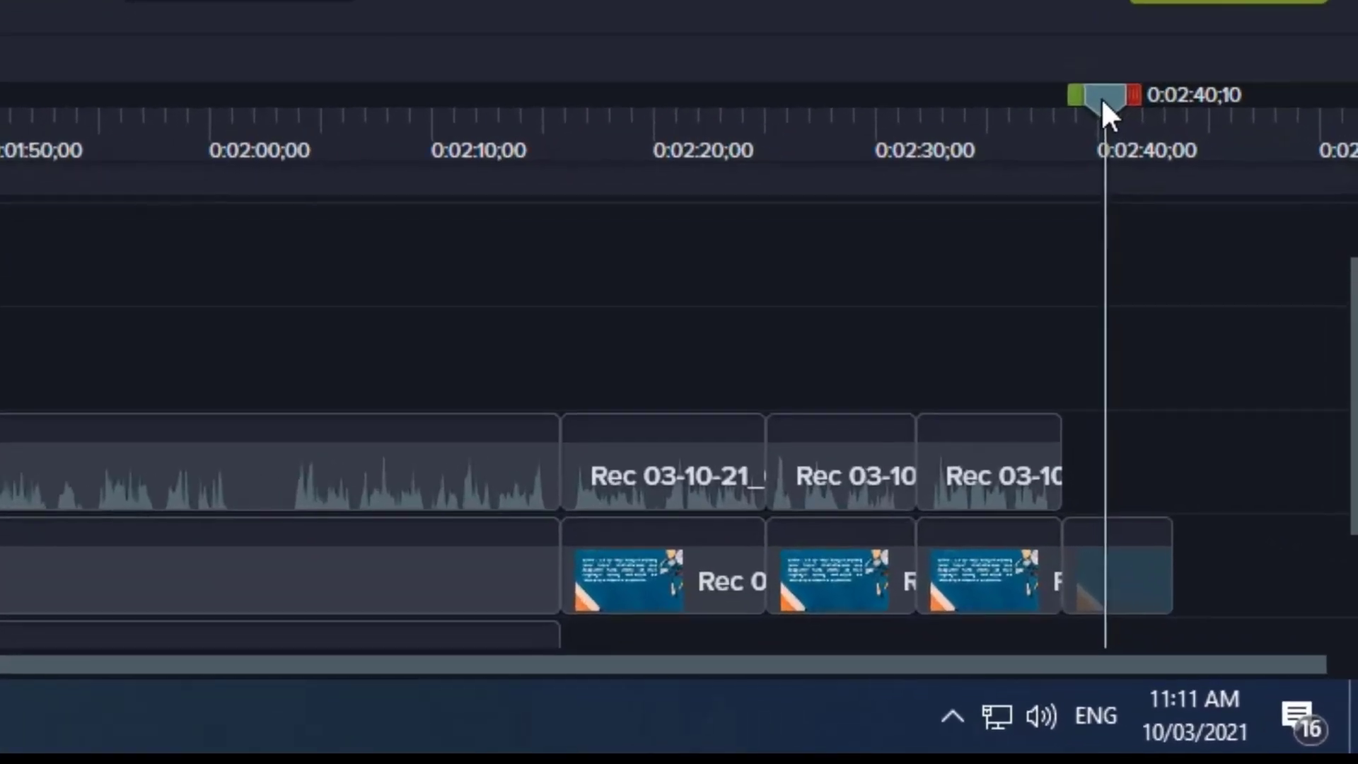
- Move the playhead to 2:39 on the last slide and insert a quiz there
{"action": "left_click_drag", "start_coordinate": [1259, 510], "coordinate": [1221, 510]}
{"action": "left_click_drag", "start_coordinate": [942, 108], "coordinate": [531, 103]}
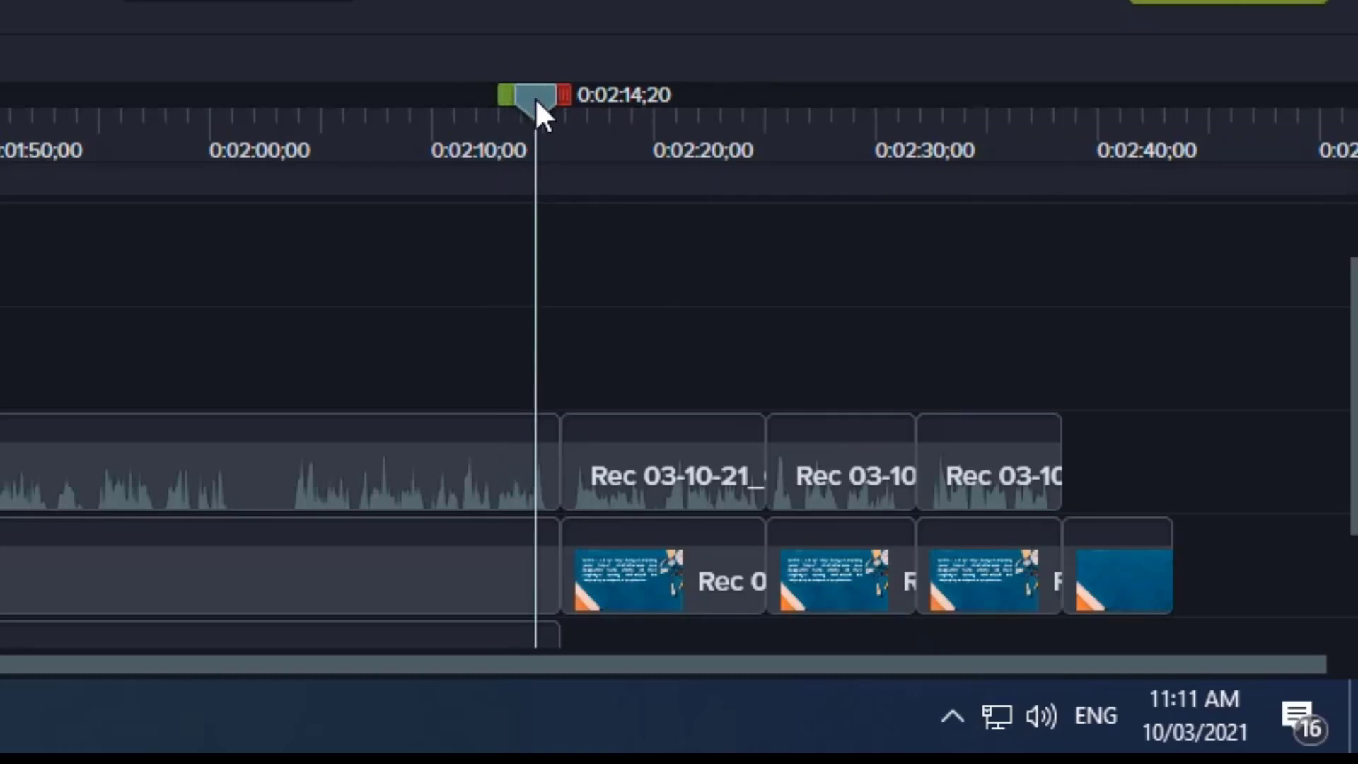
{"action": "left_click_drag", "start_coordinate": [532, 100], "coordinate": [1110, 199]}
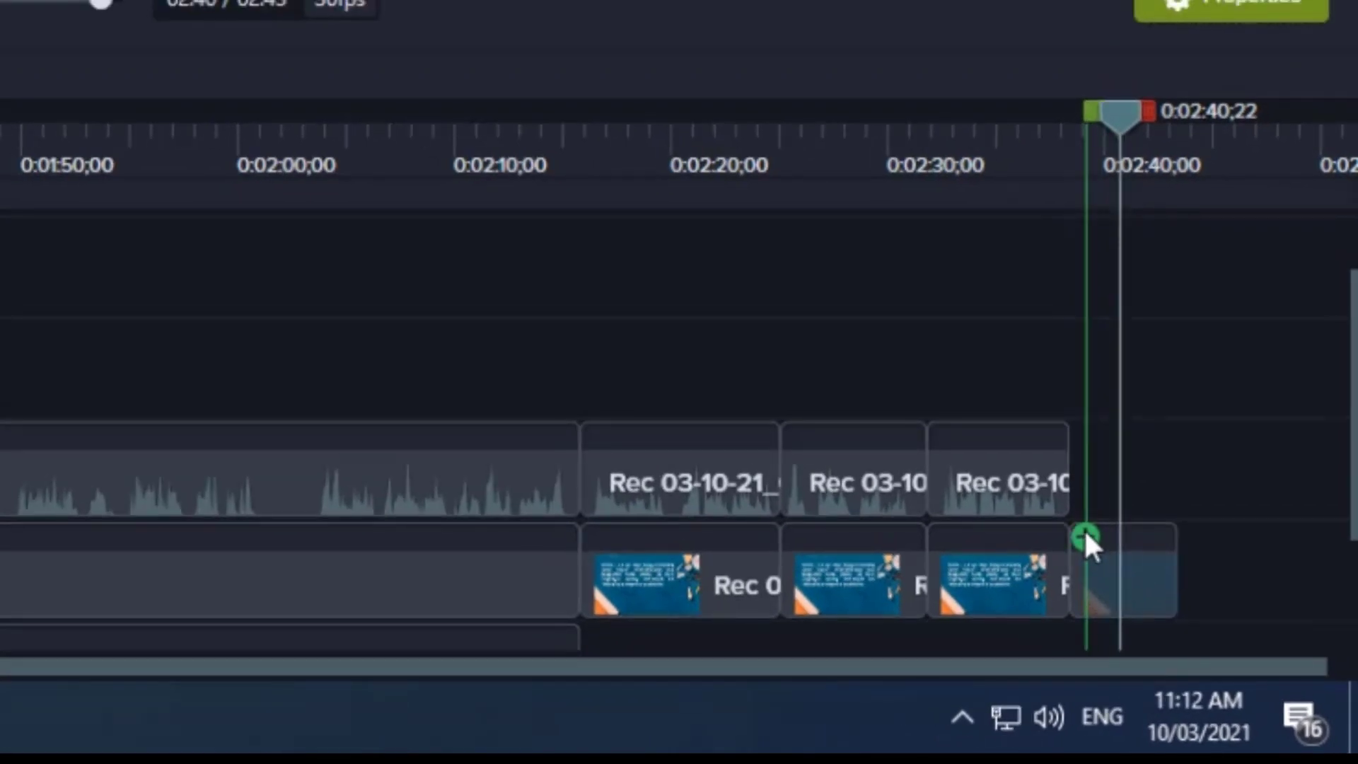
{"action": "left_click_drag", "start_coordinate": [1087, 536], "coordinate": [1093, 541]}
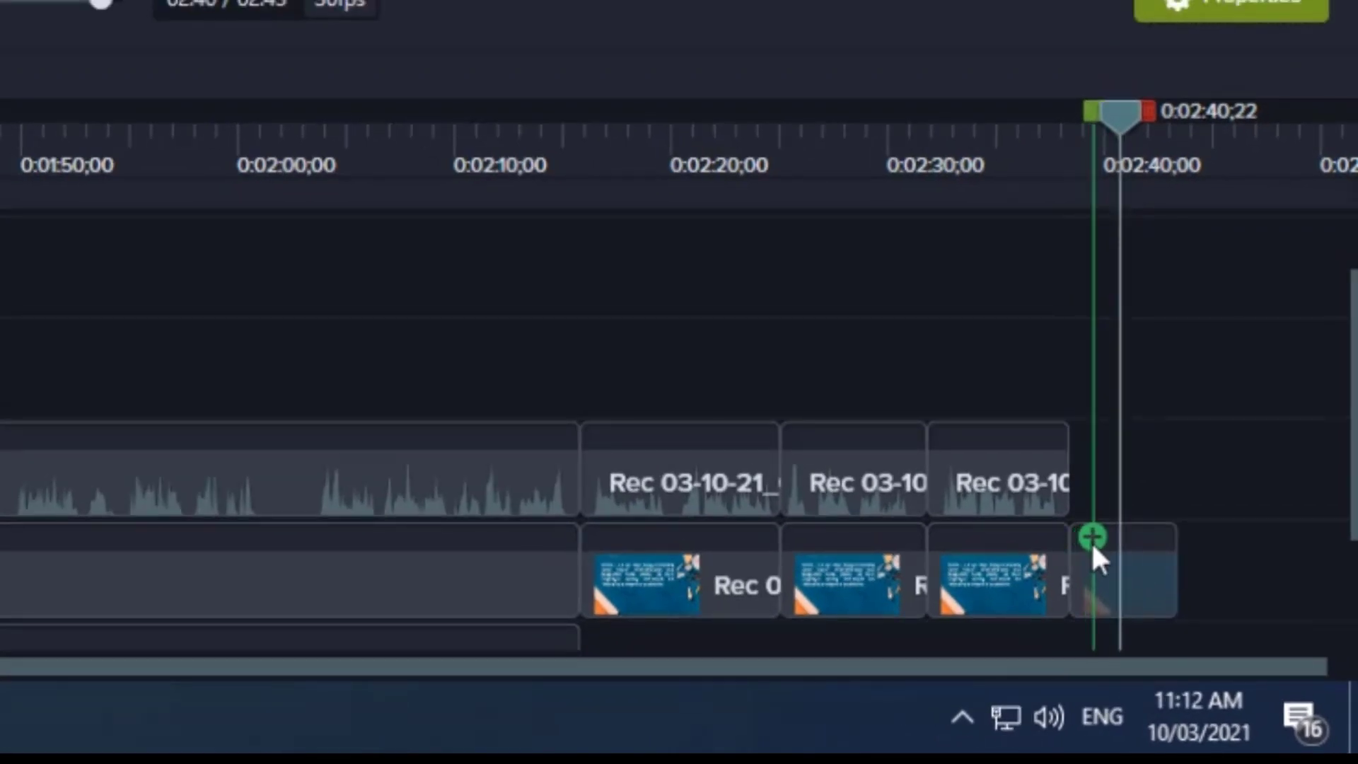
{"action": "left_click", "coordinate": [1090, 538]}
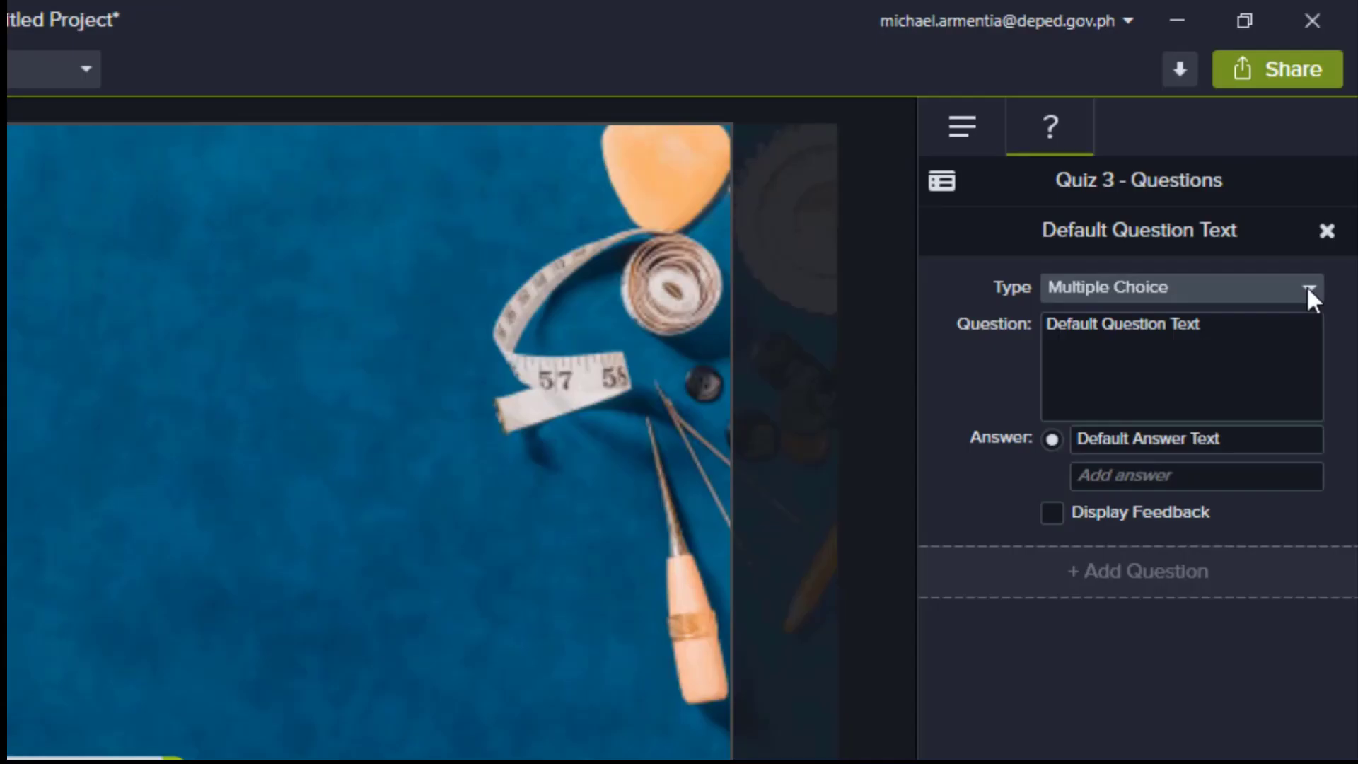
{"action": "left_click", "coordinate": [1332, 138]}
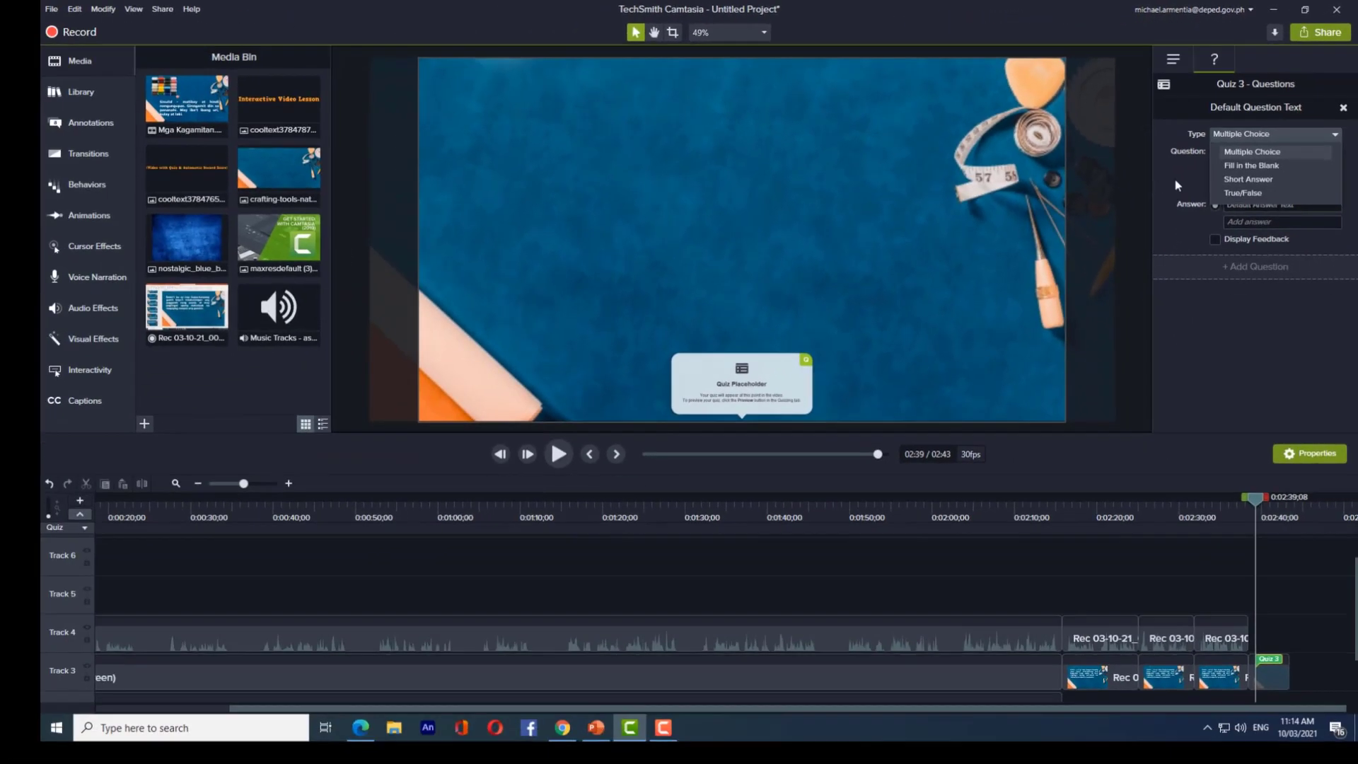
{"action": "left_click", "coordinate": [1268, 152]}
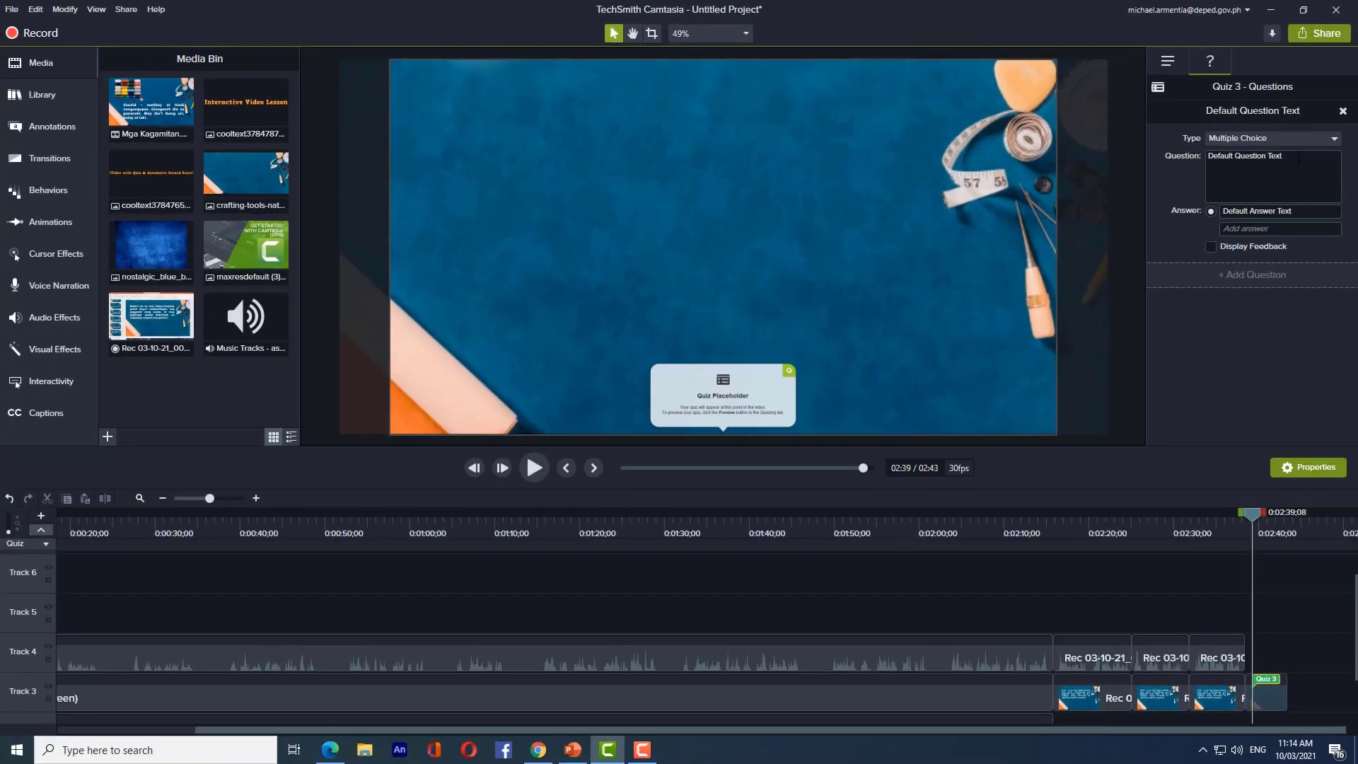
- Replace the default question with '1. Ito ay ginagamit sa pagsukat ng tela.' from the PDF
{"action": "left_click", "coordinate": [1298, 158]}
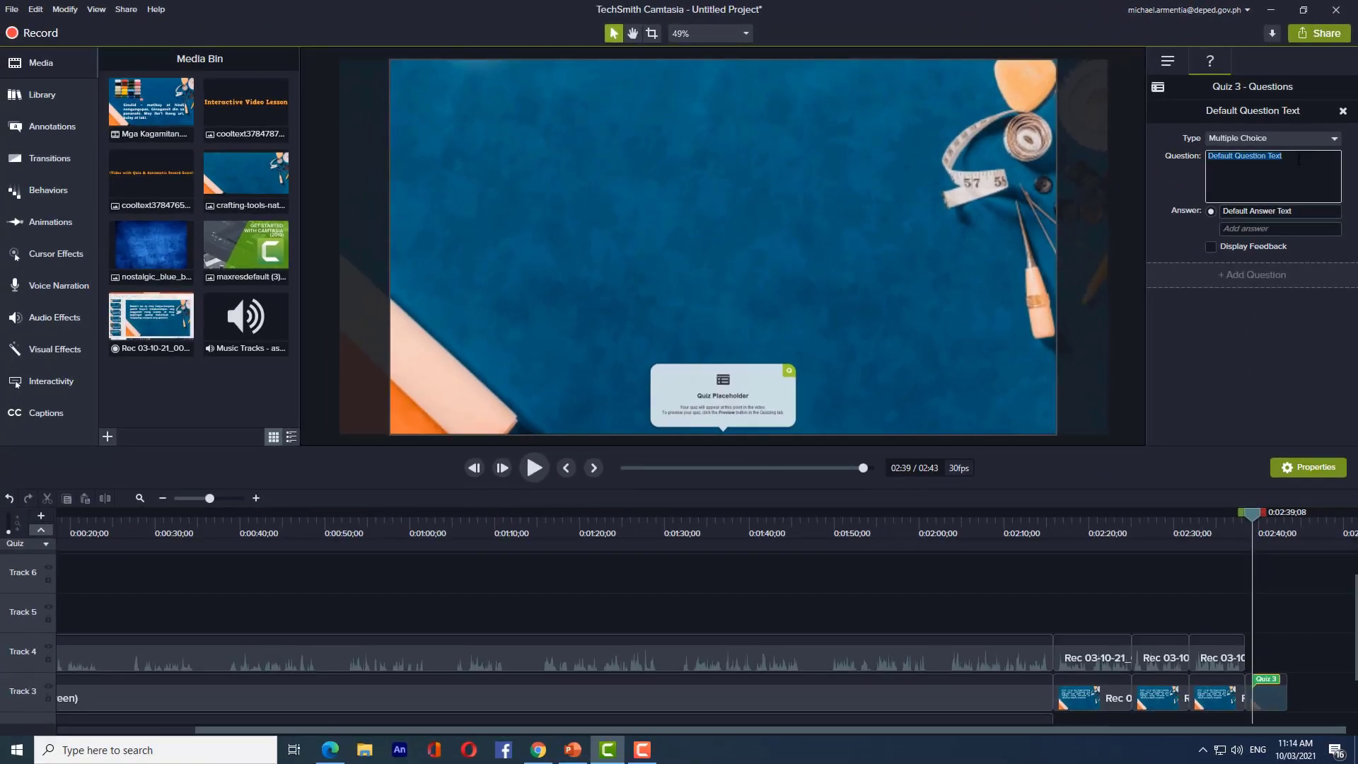
{"action": "key", "text": "BackSpace"}
{"action": "key", "text": "alt+Tab"}
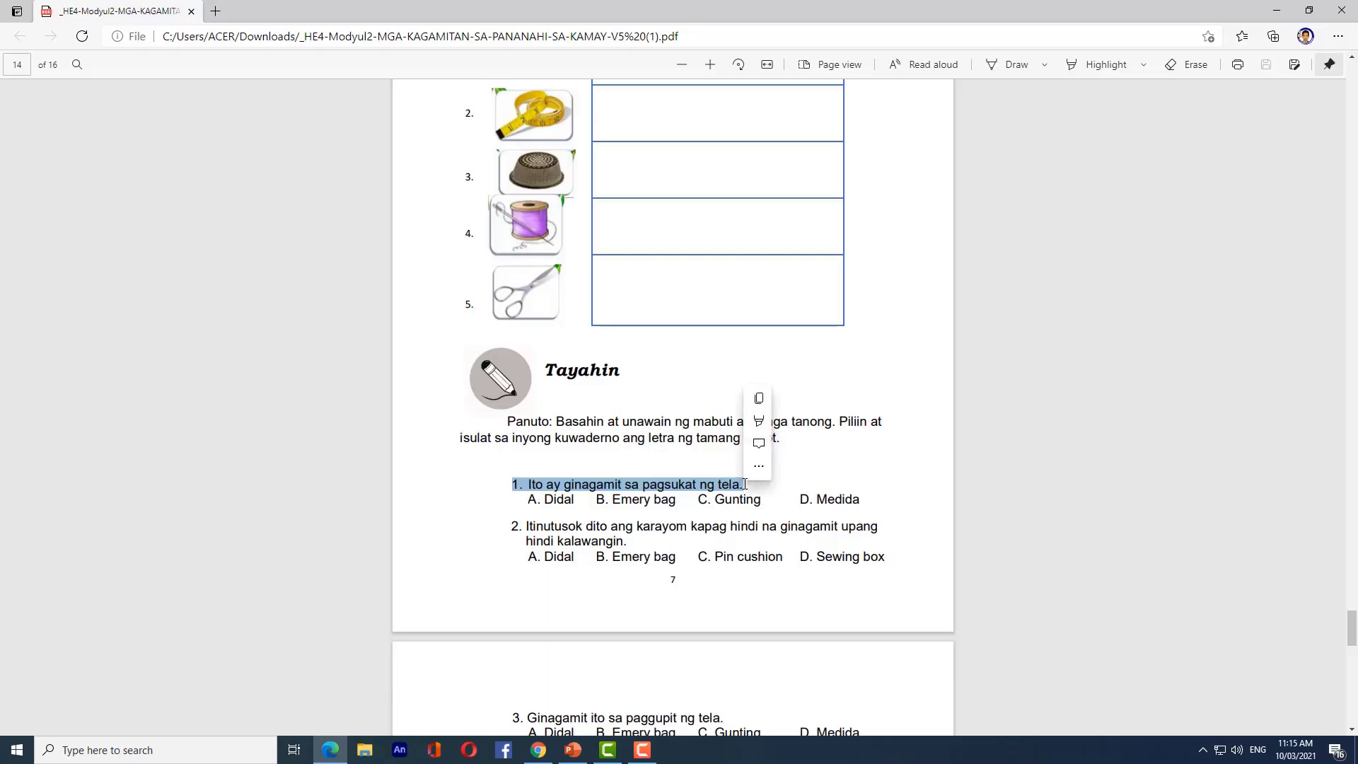
{"action": "key", "text": "alt+Tab"}
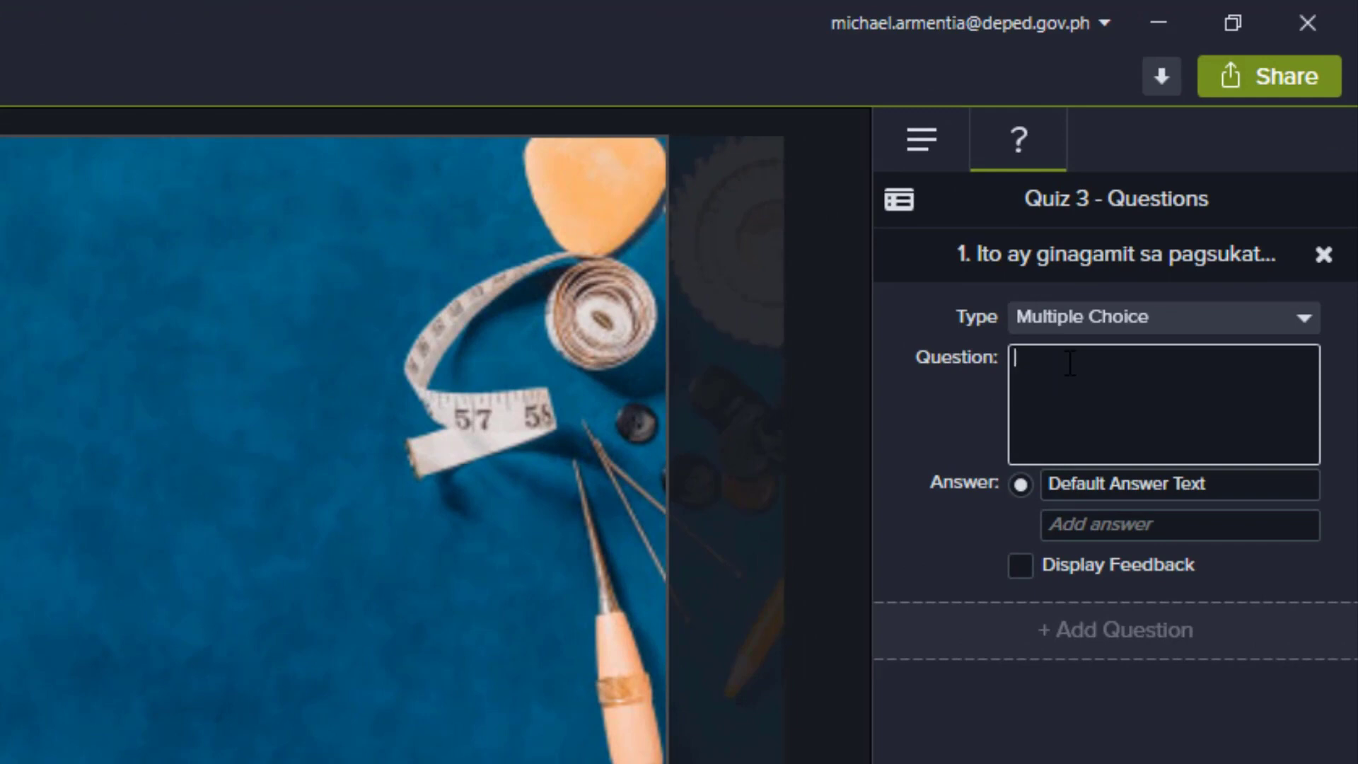
{"action": "type", "text": "1. Ito ay ginagamit sa pagsukat ng tela."}
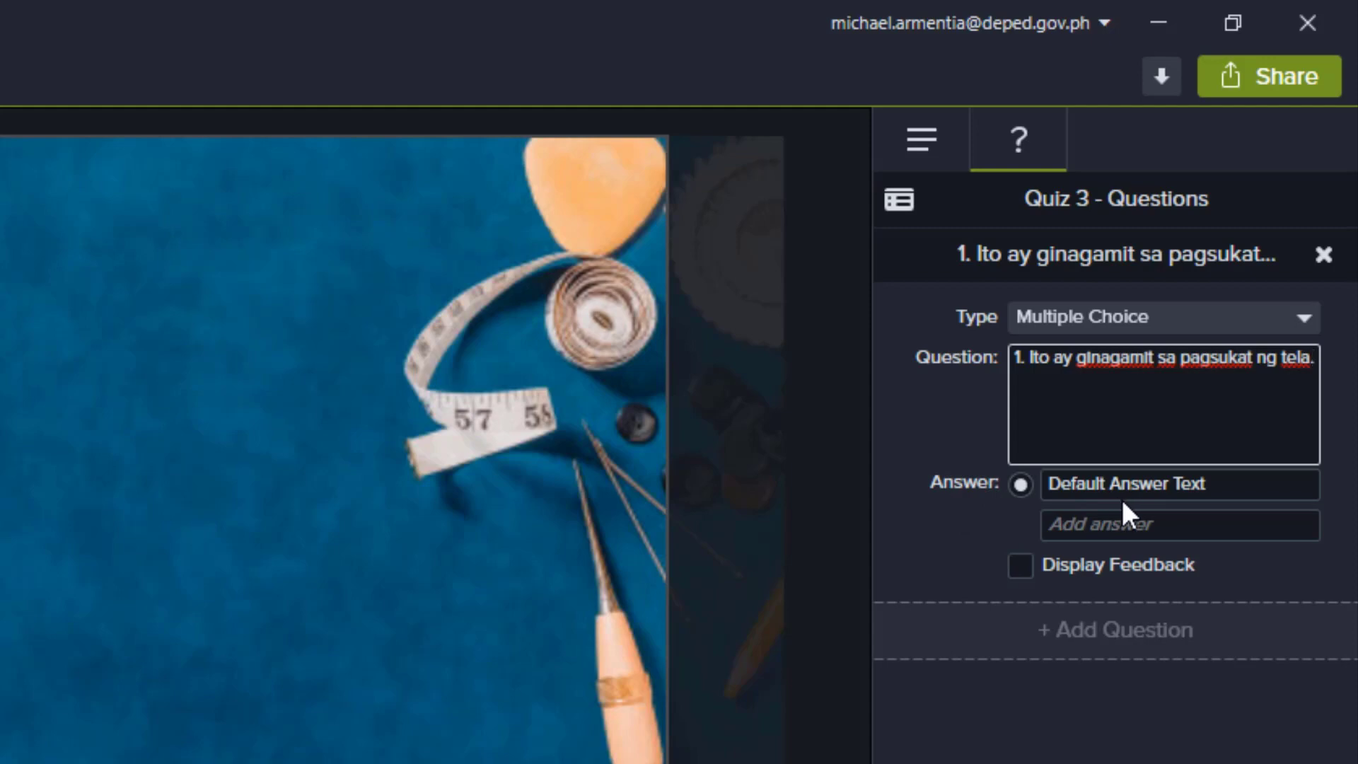
- Select the default answer text and copy 'A. Didal' from the module PDF
{"action": "left_click", "coordinate": [1239, 487]}
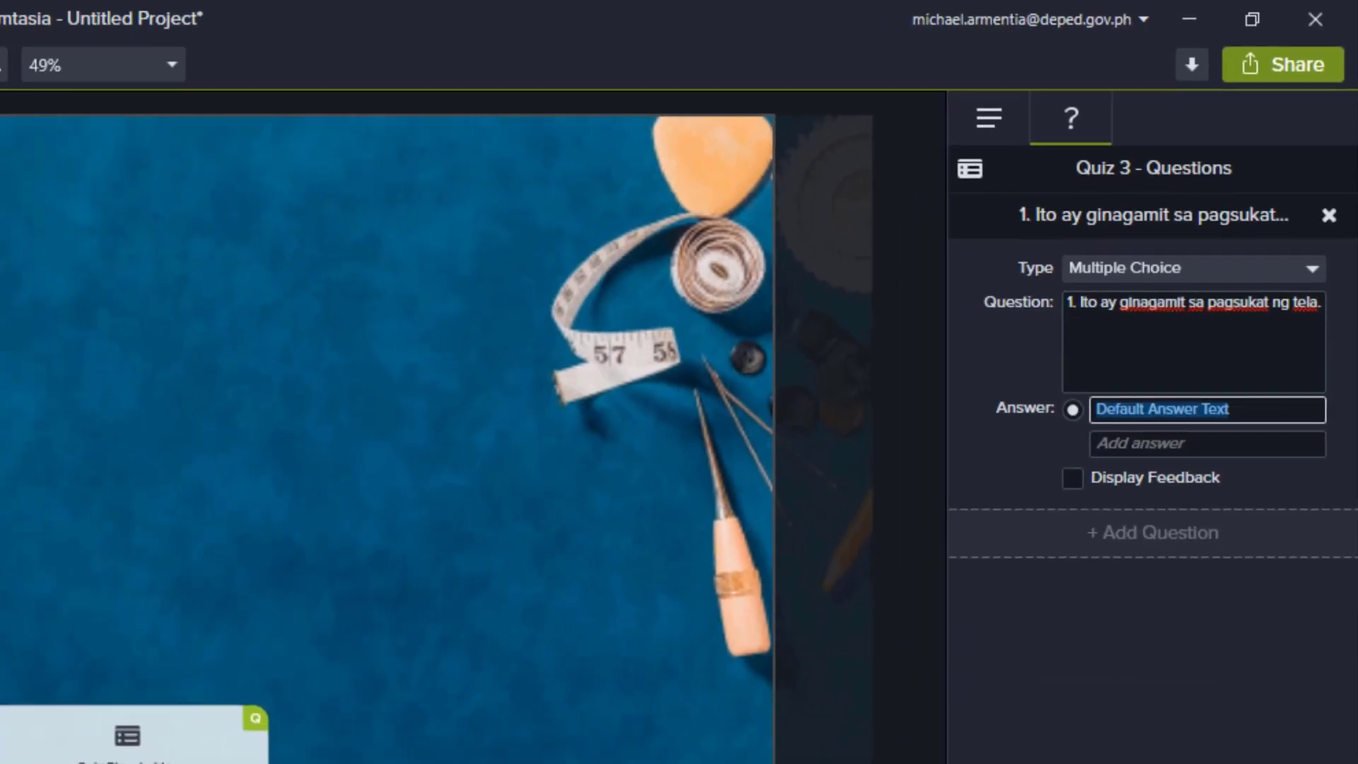
{"action": "left_click", "coordinate": [307, 760]}
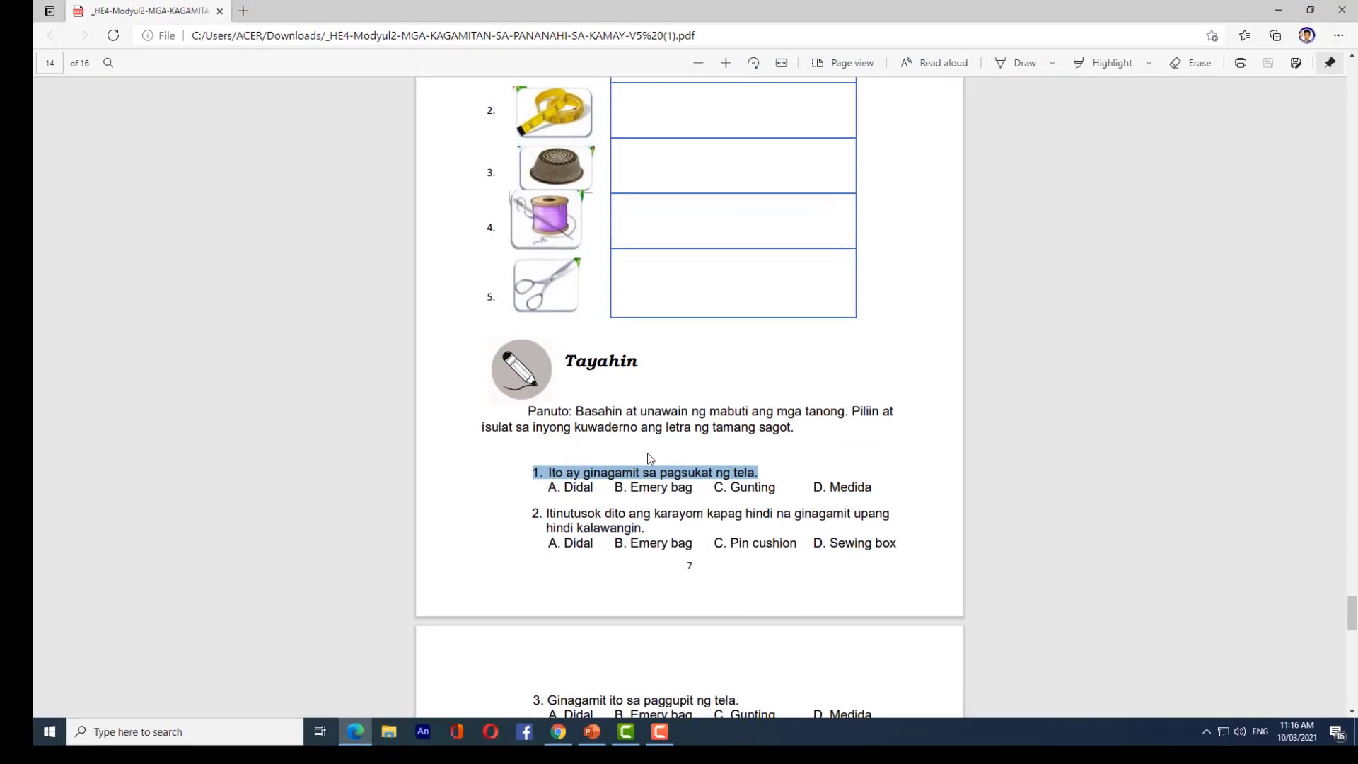
{"action": "left_click_drag", "start_coordinate": [509, 510], "coordinate": [550, 512]}
{"action": "key", "text": "ctrl+c"}
{"action": "key", "text": "alt+Tab"}
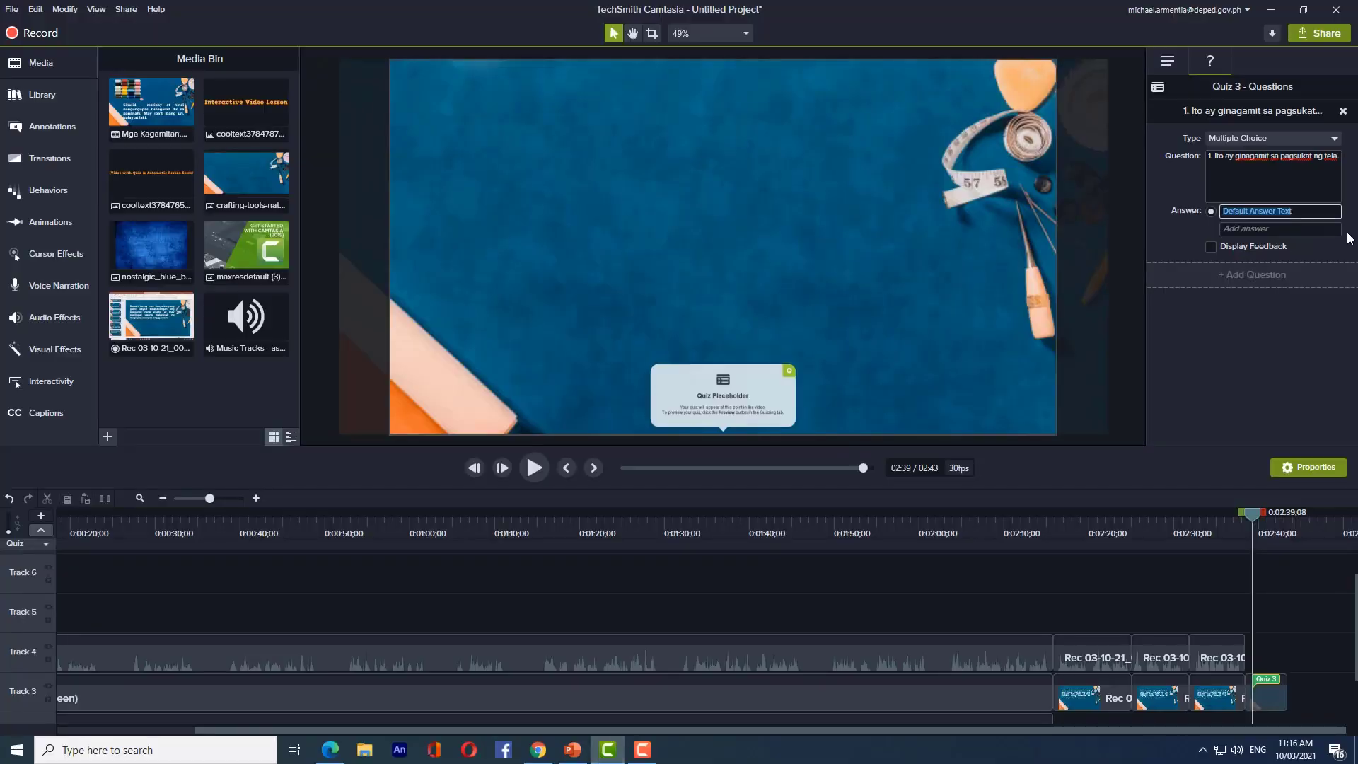
- Make 'A. Didal' the first answer of question 1, clearing the wrongly combined text
{"action": "left_click", "coordinate": [1298, 212]}
{"action": "key", "text": "ctrl+v"}
{"action": "key", "text": "ctrl+a"}
{"action": "key", "text": "BackSpace"}
{"action": "key", "text": "ctrl+v"}
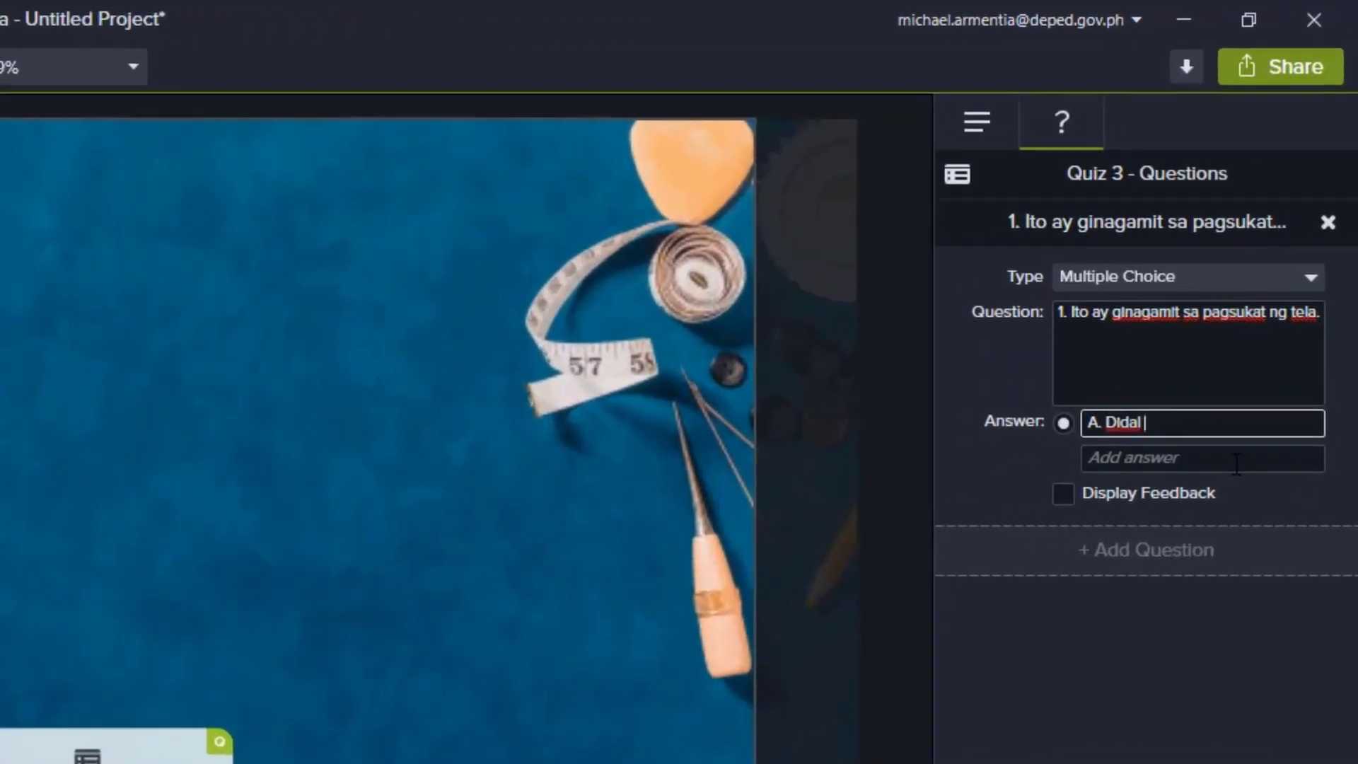
{"action": "left_click", "coordinate": [1236, 465]}
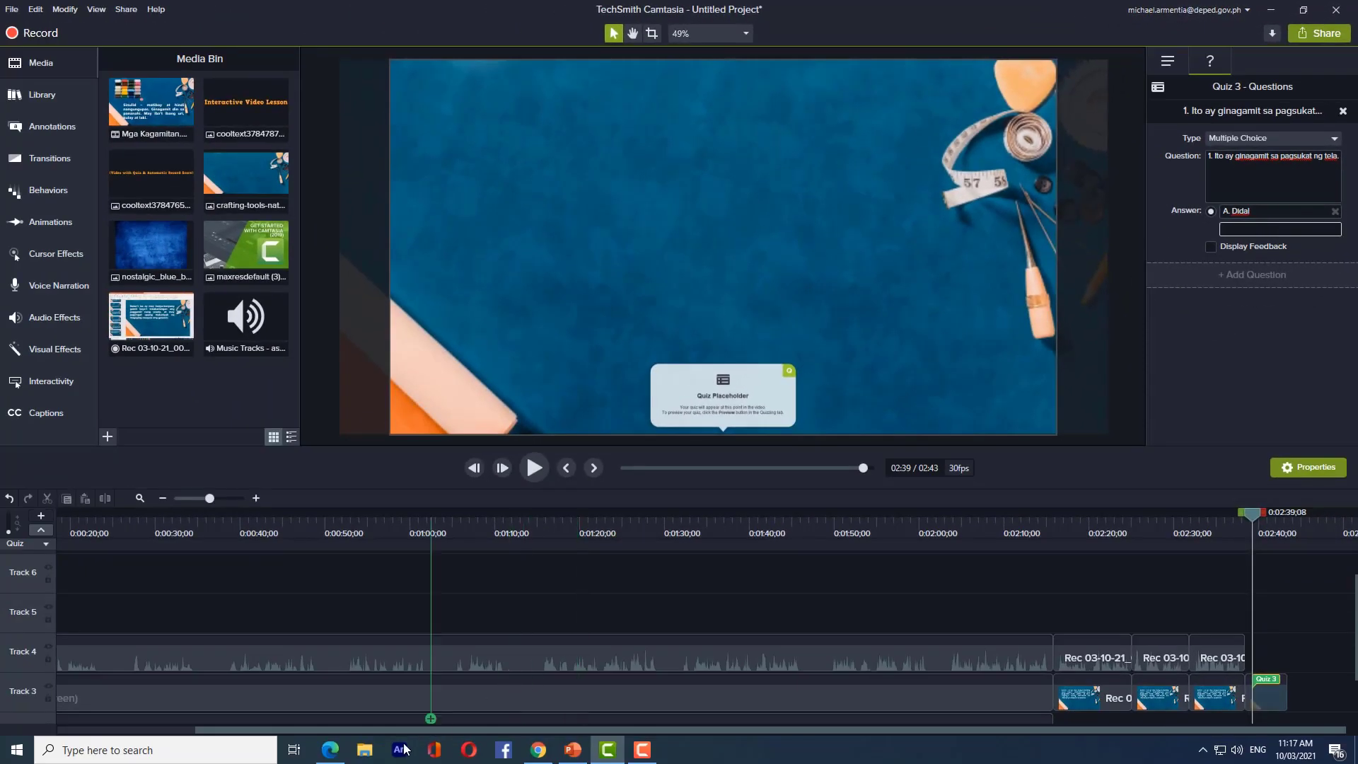
- Add 'B. Emery bag' and 'C. Gunting' from the PDF as the second and third answers
{"action": "left_click", "coordinate": [330, 750]}
{"action": "left_click", "coordinate": [677, 498]}
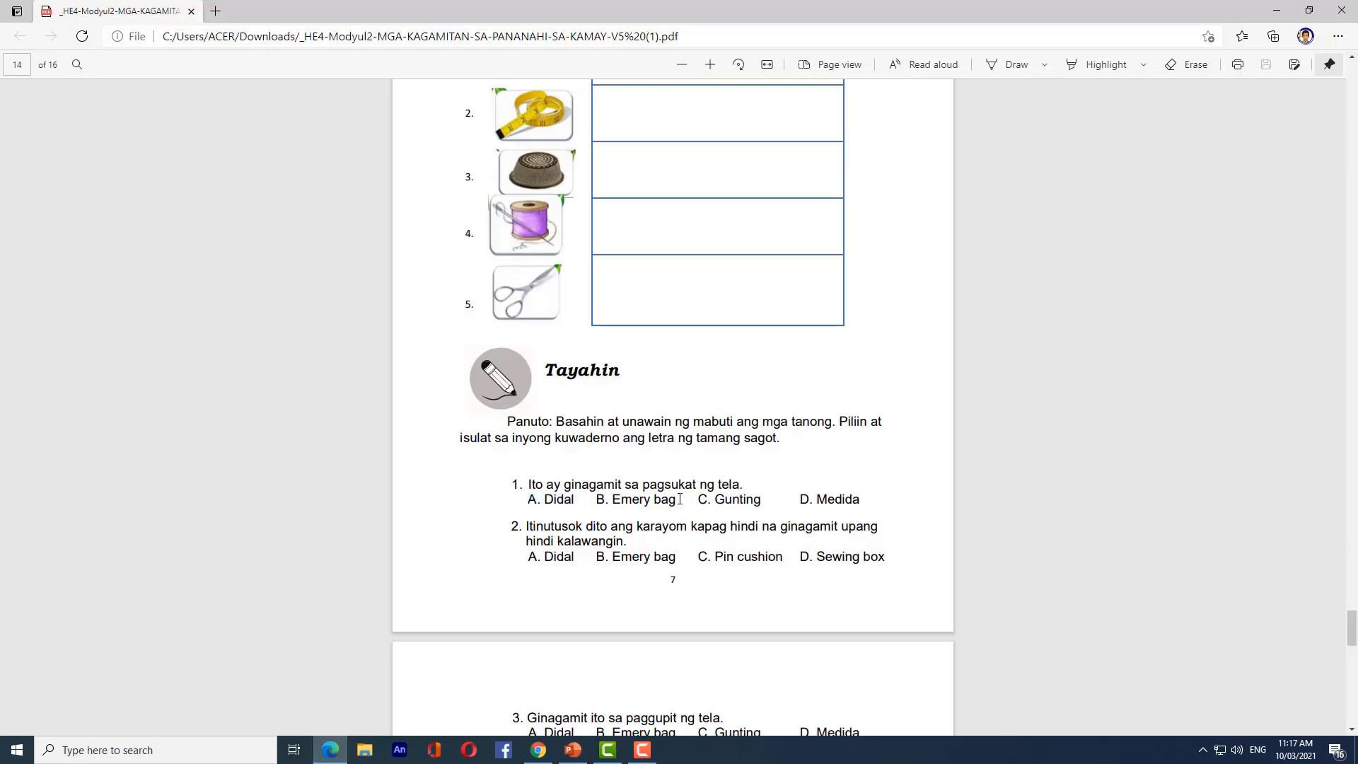
{"action": "key", "text": "alt+Tab"}
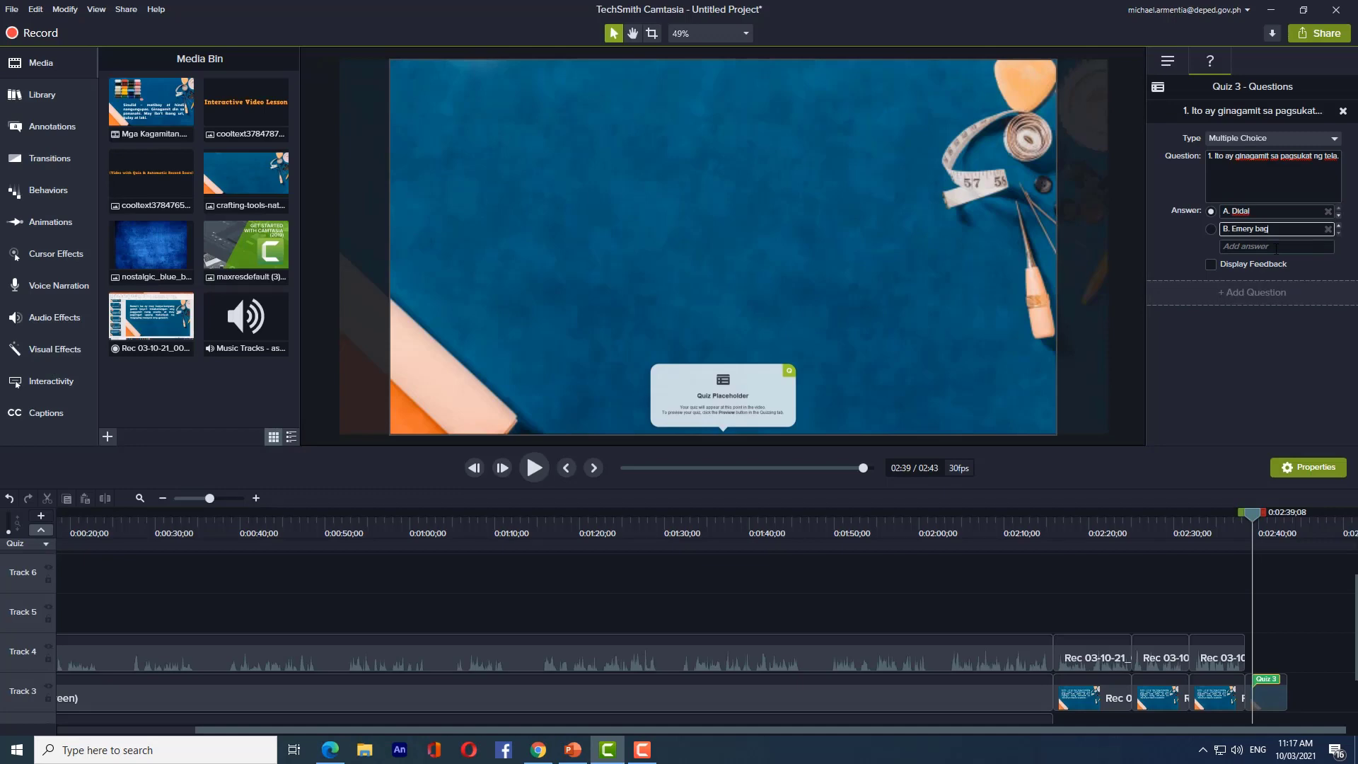
{"action": "left_click", "coordinate": [329, 749]}
{"action": "left_click", "coordinate": [696, 502]}
{"action": "key", "text": "alt+Tab"}
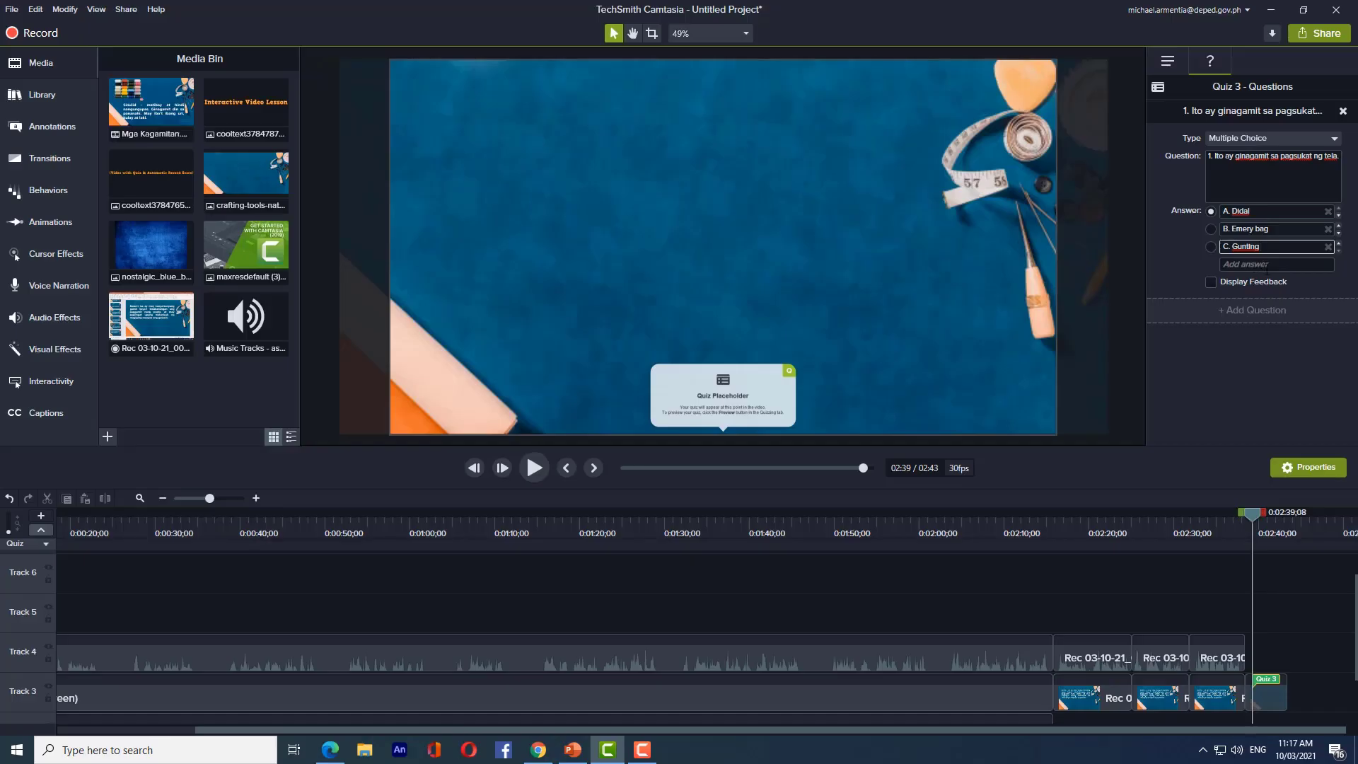
- Paste 'D. Medida' into the fourth answer field and mark A. Didal correct
{"action": "left_click", "coordinate": [1264, 263]}
{"action": "left_click", "coordinate": [330, 750]}
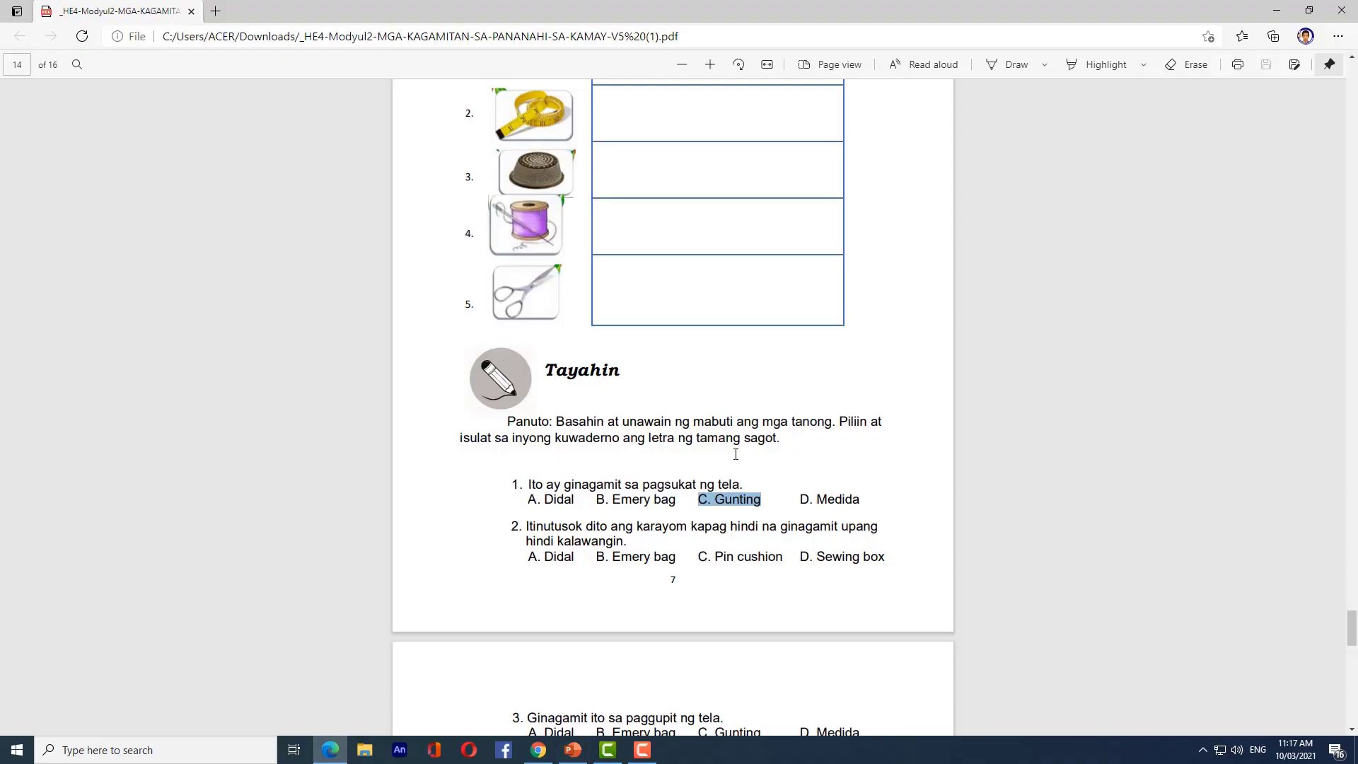
{"action": "left_click", "coordinate": [609, 750]}
{"action": "left_click", "coordinate": [1257, 265]}
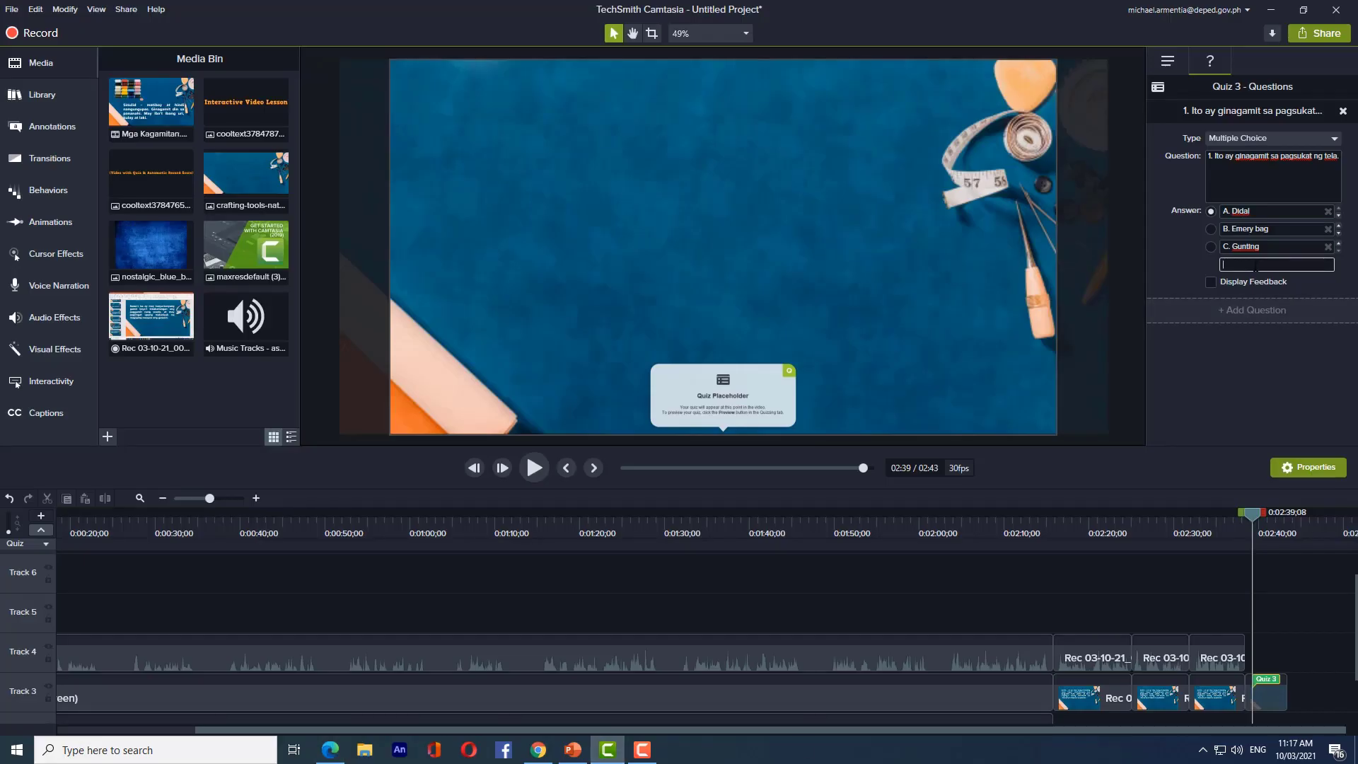
{"action": "type", "text": "D. Medida"}
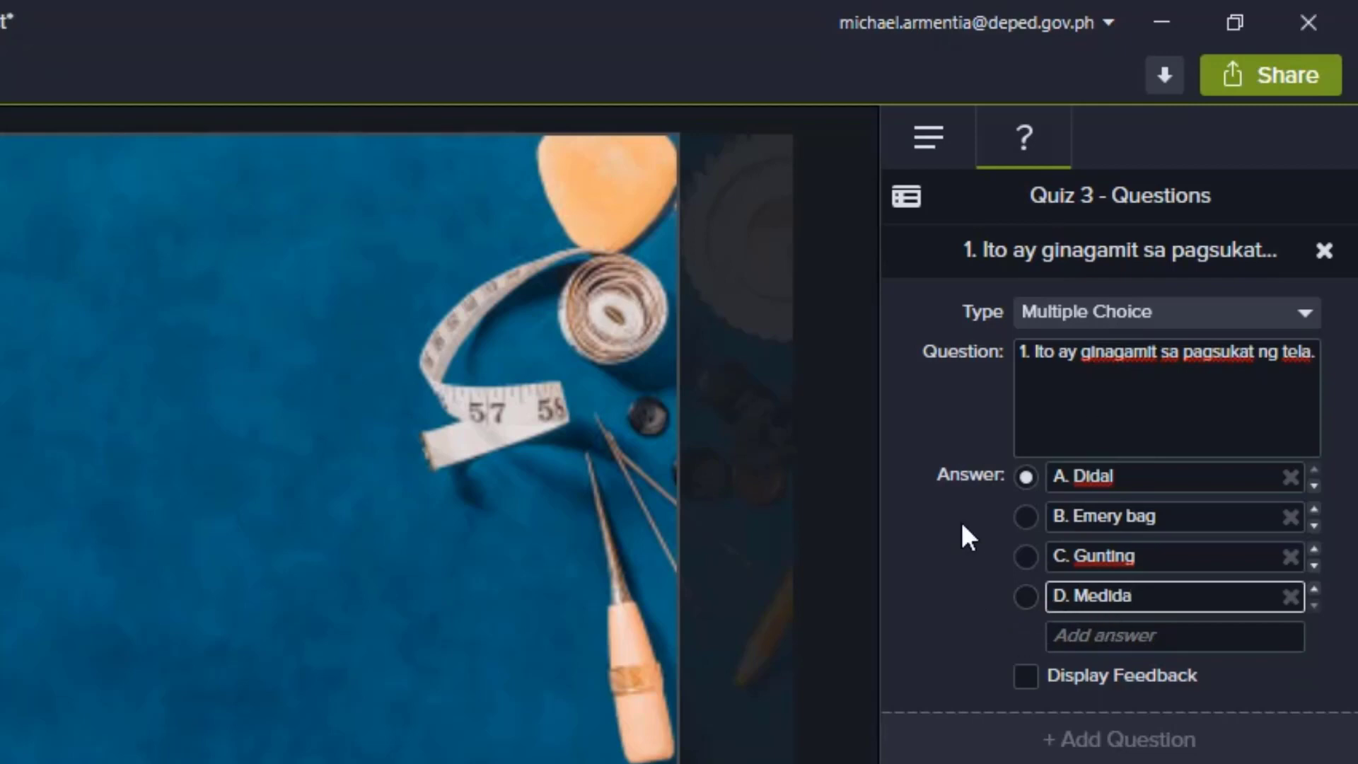
{"action": "left_click", "coordinate": [1024, 486]}
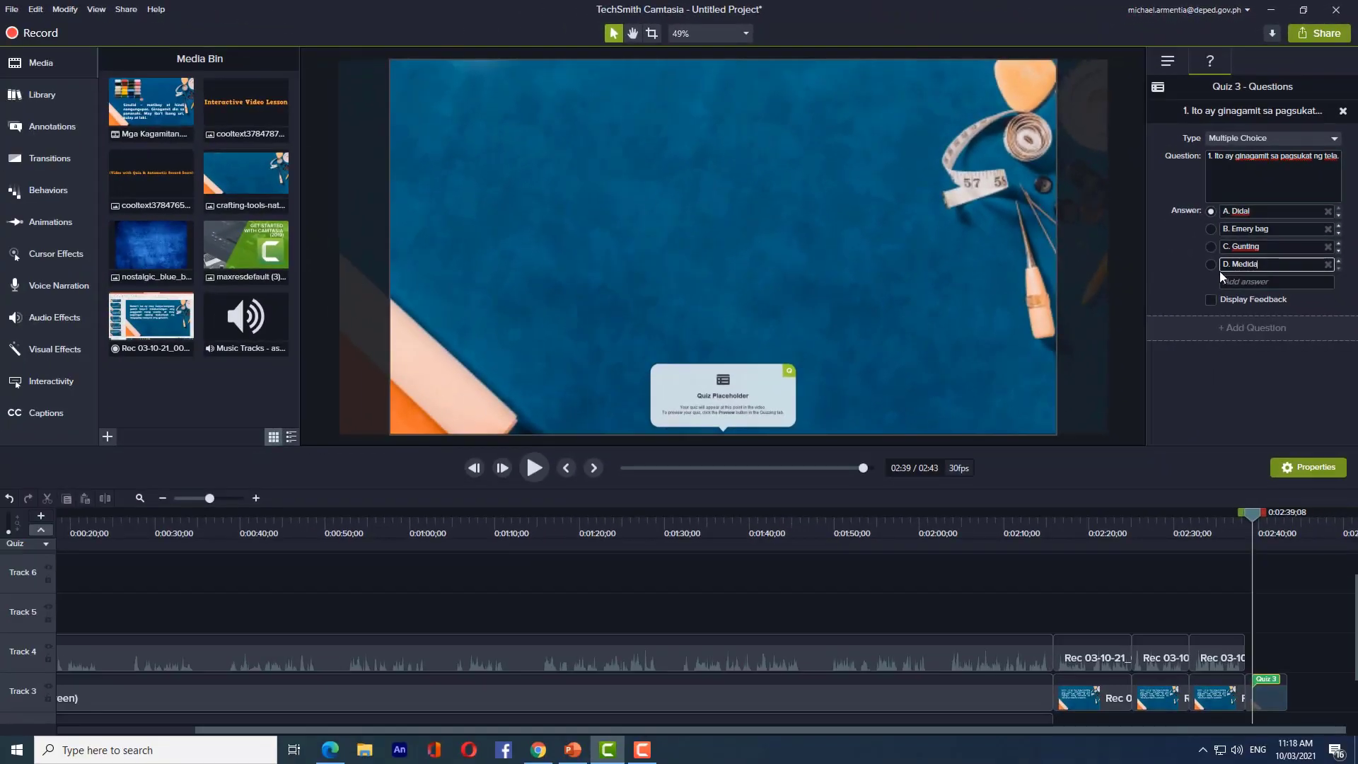
- Select the radio button beside D. Medida as question 1's correct answer
{"action": "left_click", "coordinate": [1211, 267]}
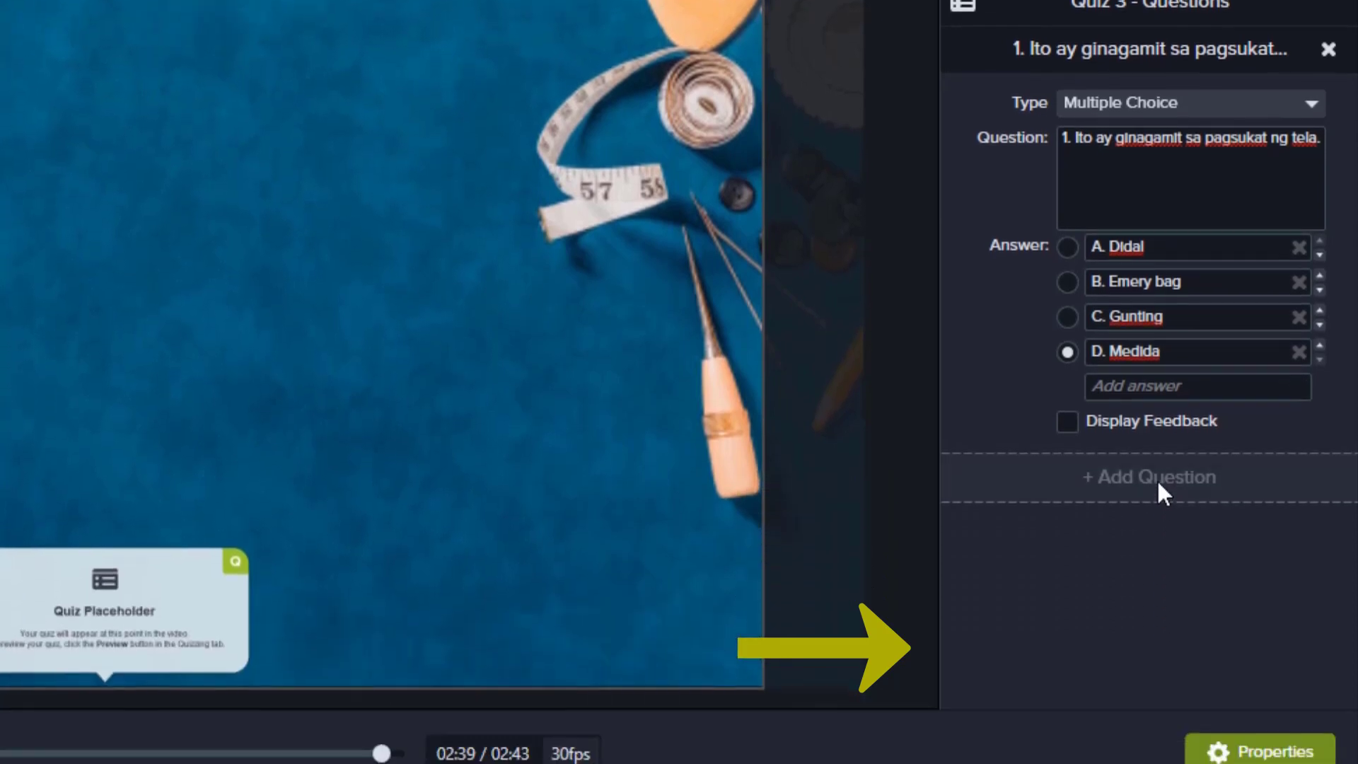
- Add a new question and paste question 2's text about storing the needle from the PDF
{"action": "left_click", "coordinate": [1156, 648]}
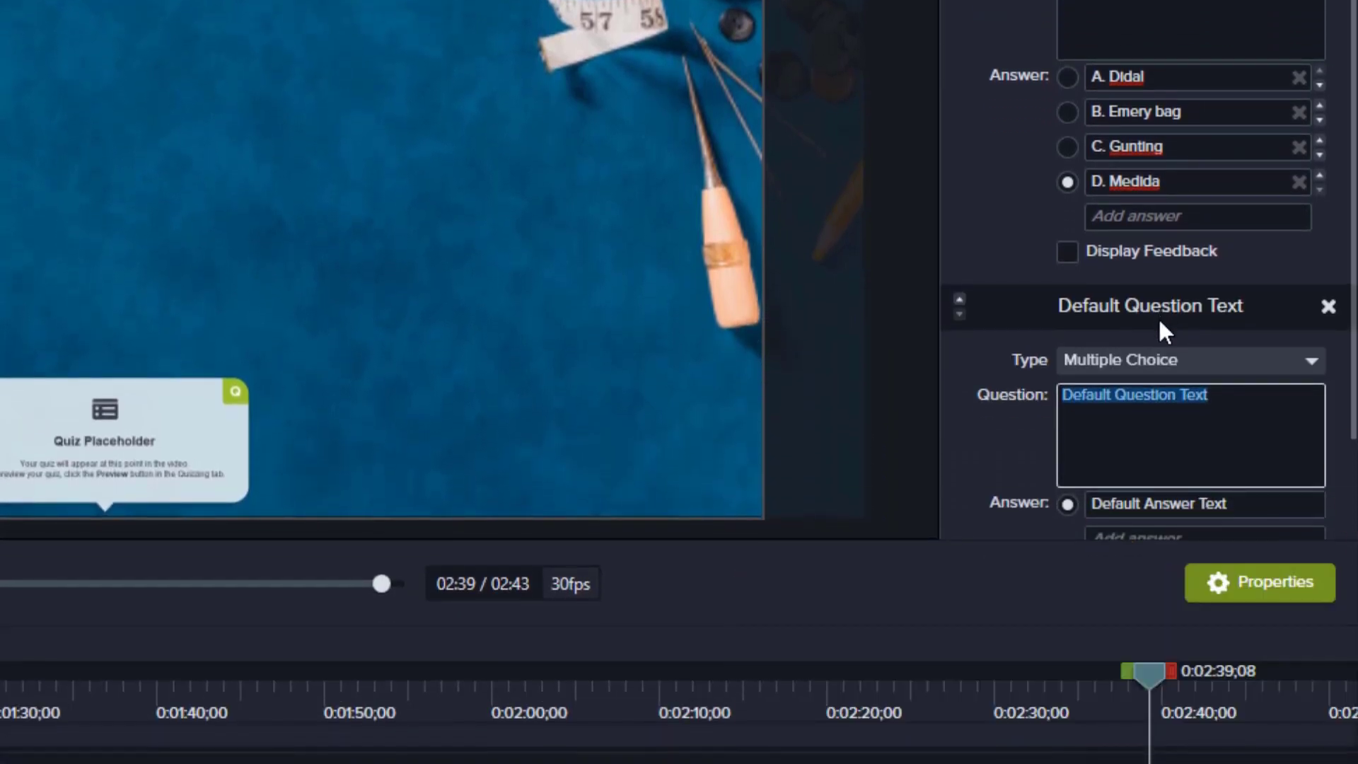
{"action": "scroll", "coordinate": [1164, 325], "scroll_direction": "down", "scroll_amount": 2}
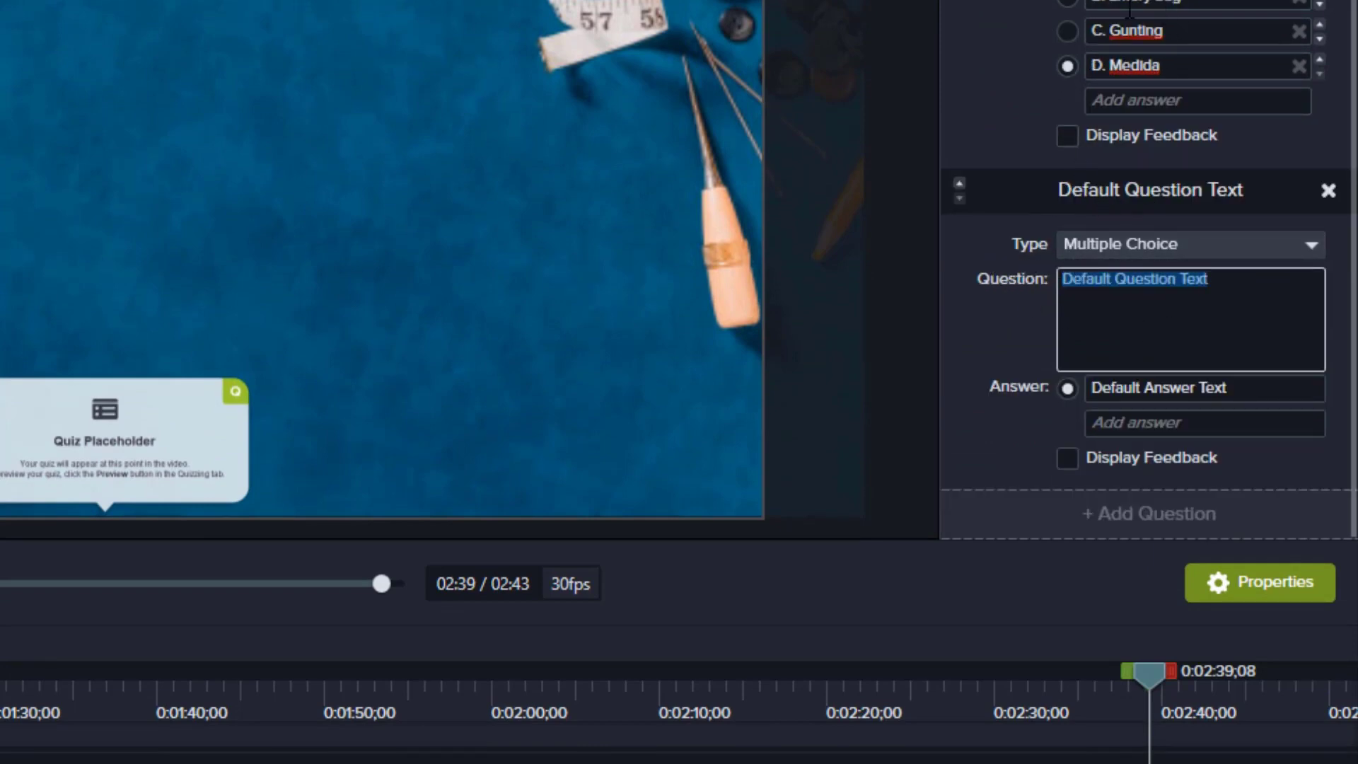
{"action": "scroll", "coordinate": [1163, 303], "scroll_direction": "up", "scroll_amount": 1}
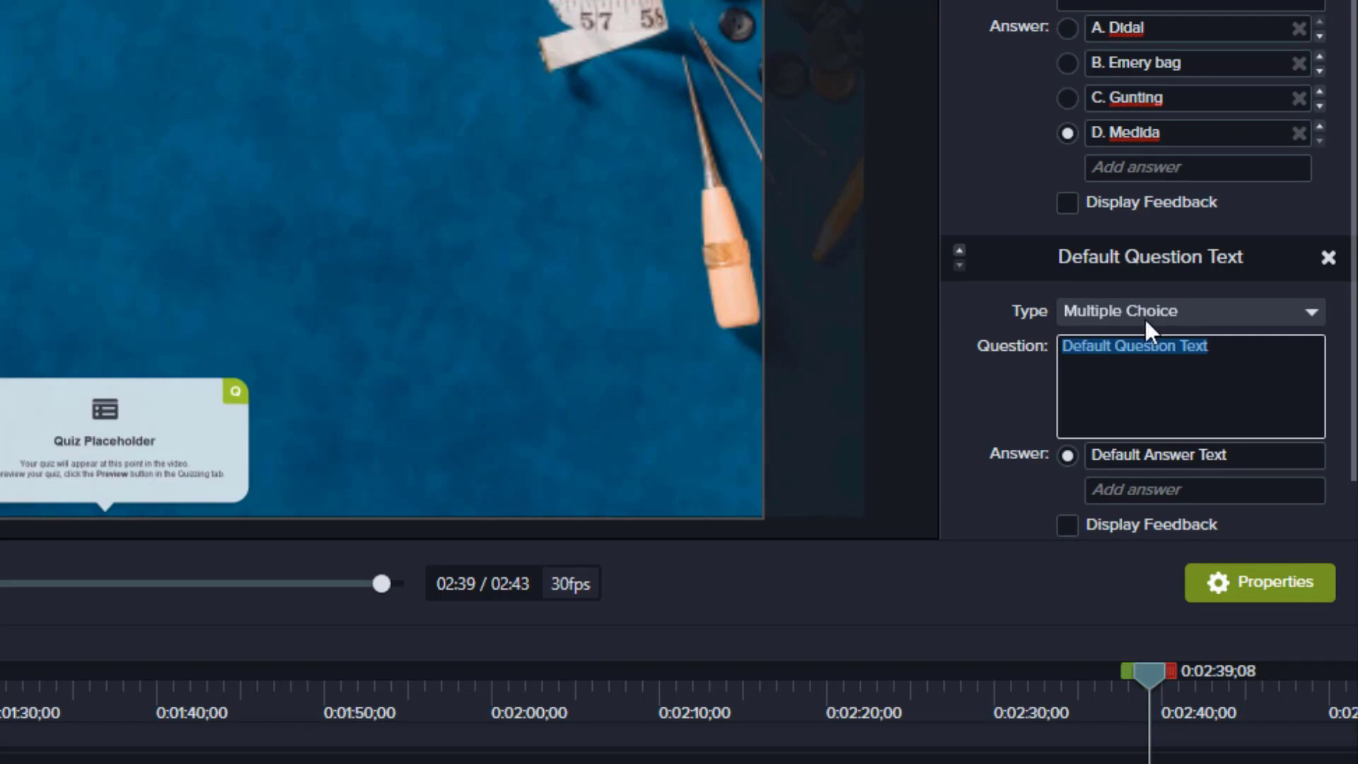
{"action": "scroll", "coordinate": [1169, 393], "scroll_direction": "down", "scroll_amount": 1}
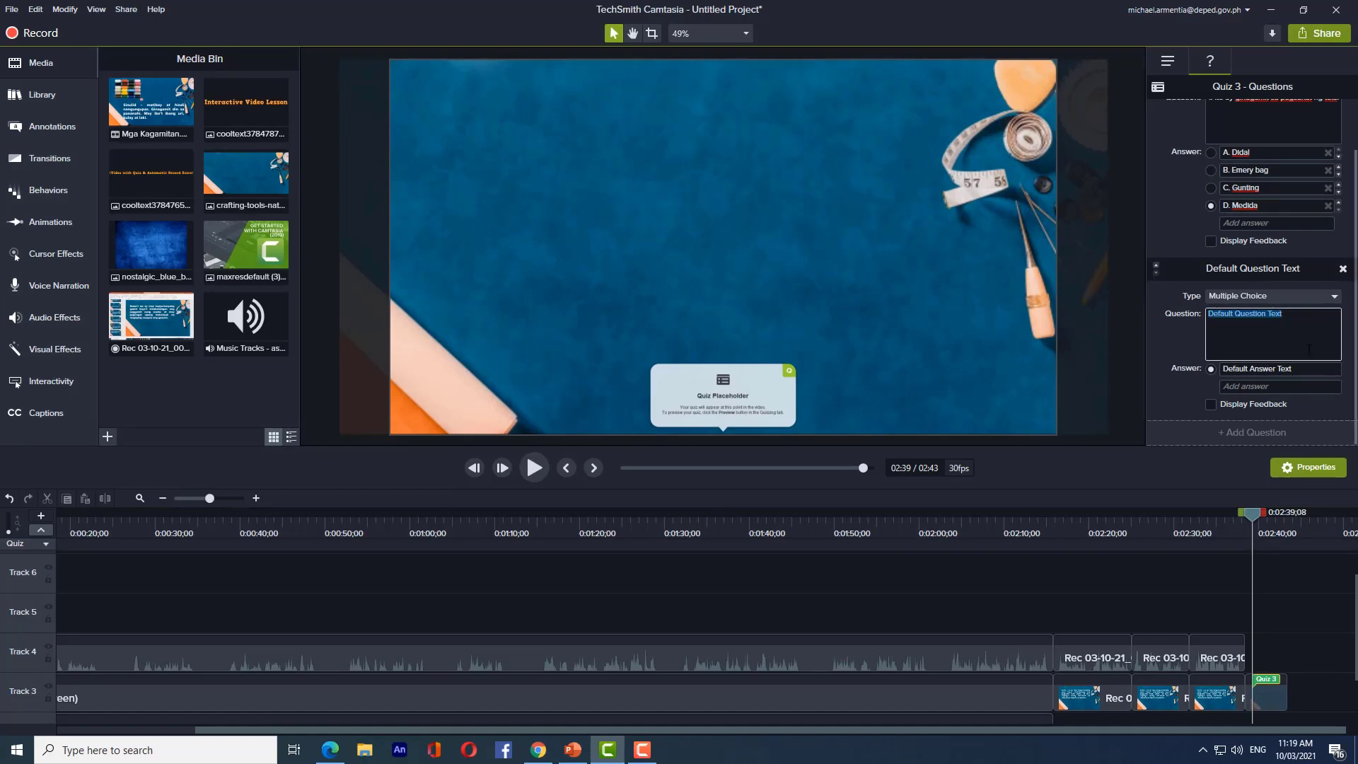
{"action": "key", "text": "BackSpace"}
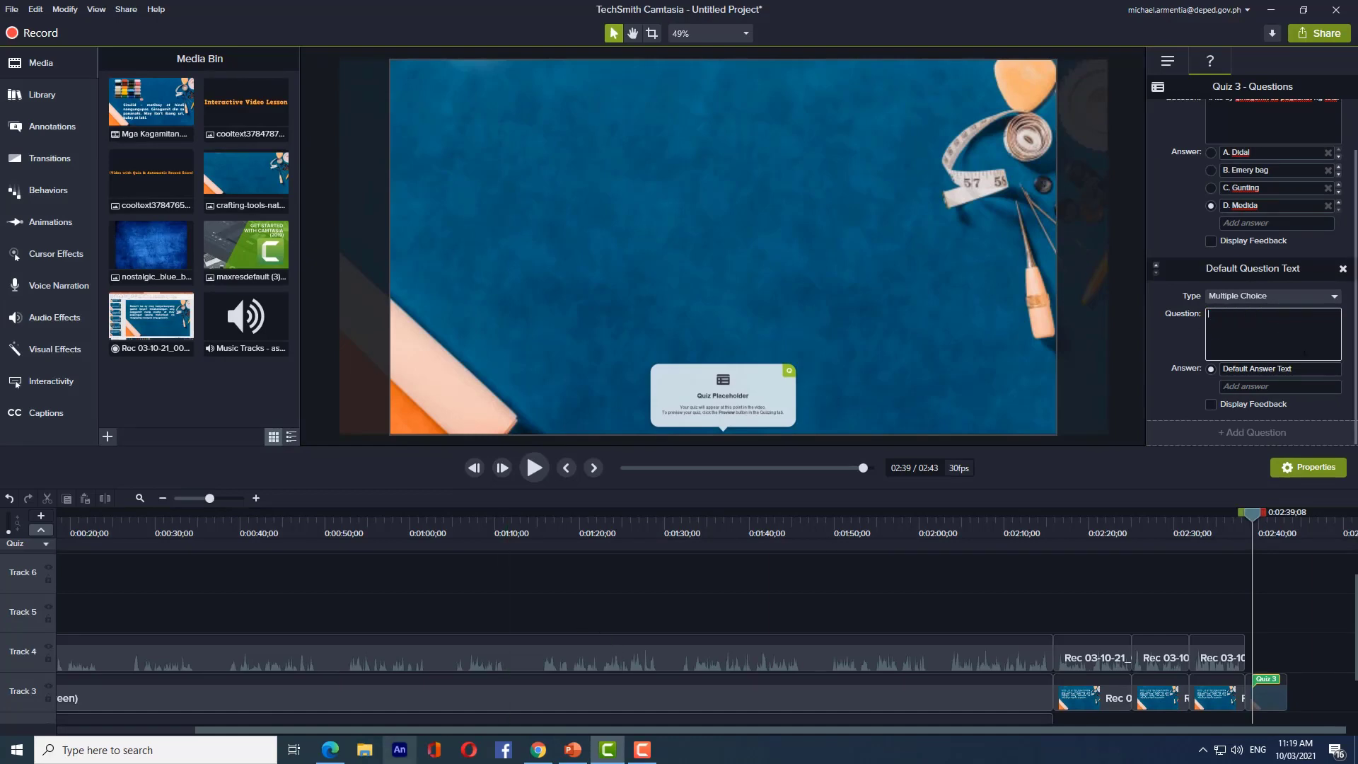
{"action": "left_click", "coordinate": [329, 749]}
{"action": "scroll", "coordinate": [633, 548], "scroll_direction": "down", "scroll_amount": 1}
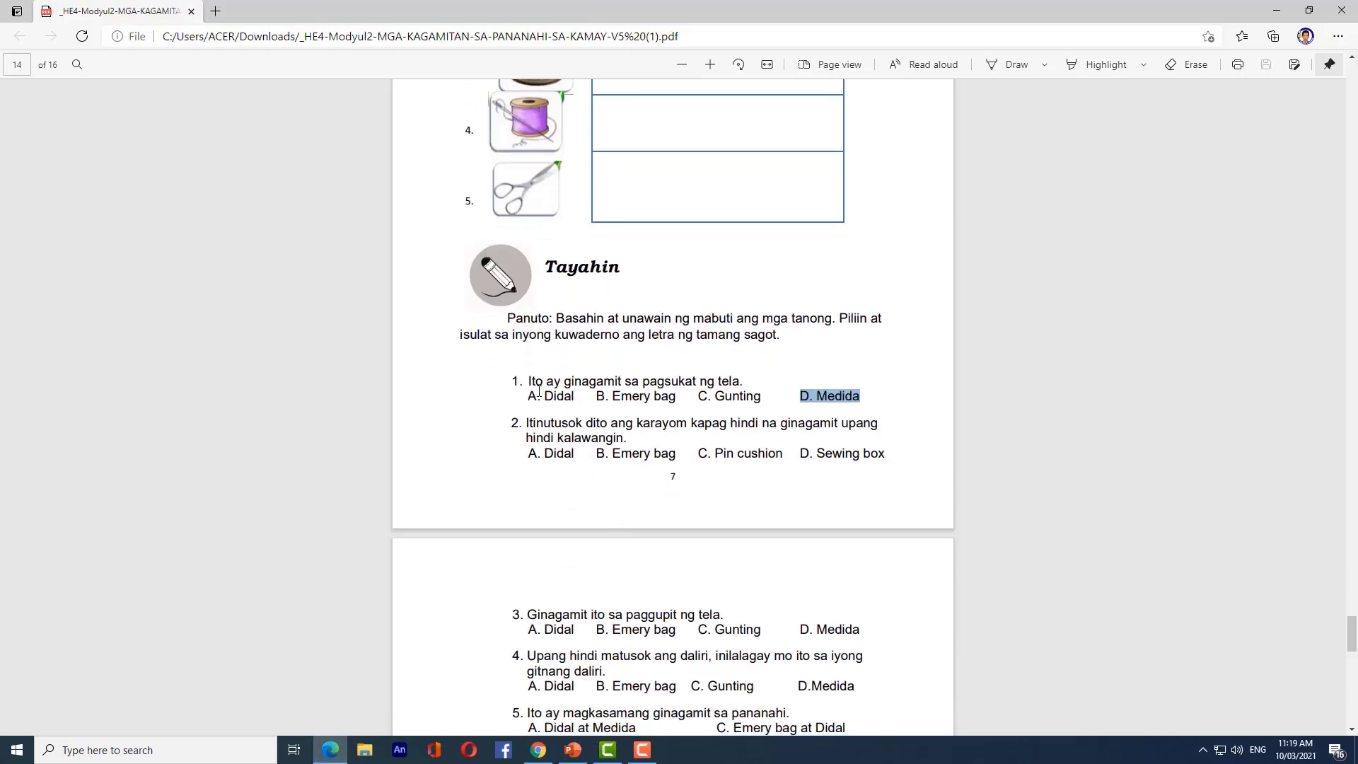
{"action": "left_click_drag", "start_coordinate": [526, 421], "coordinate": [626, 435]}
{"action": "key", "text": "alt+Tab"}
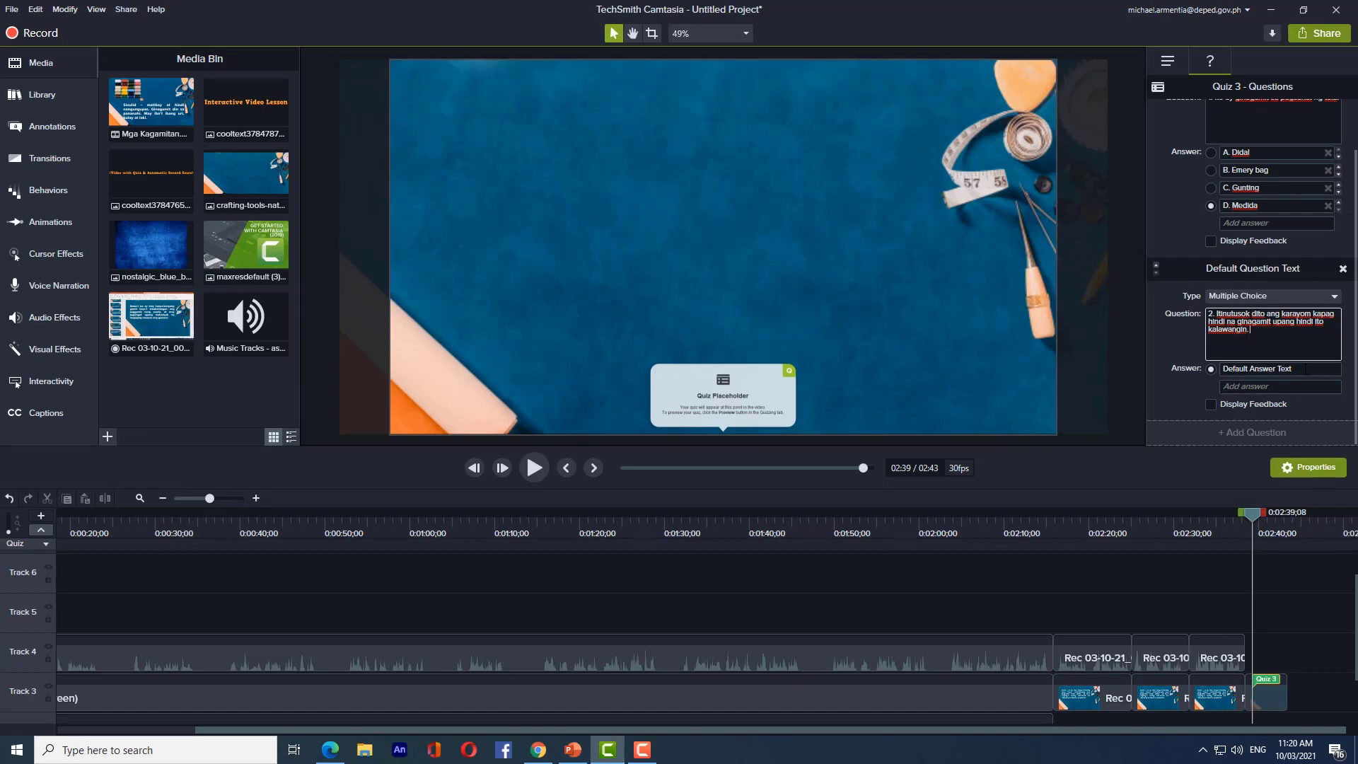
- Fill the first two answers with 'A. Didal' and 'B. Emery bag'
{"action": "left_click", "coordinate": [1305, 368]}
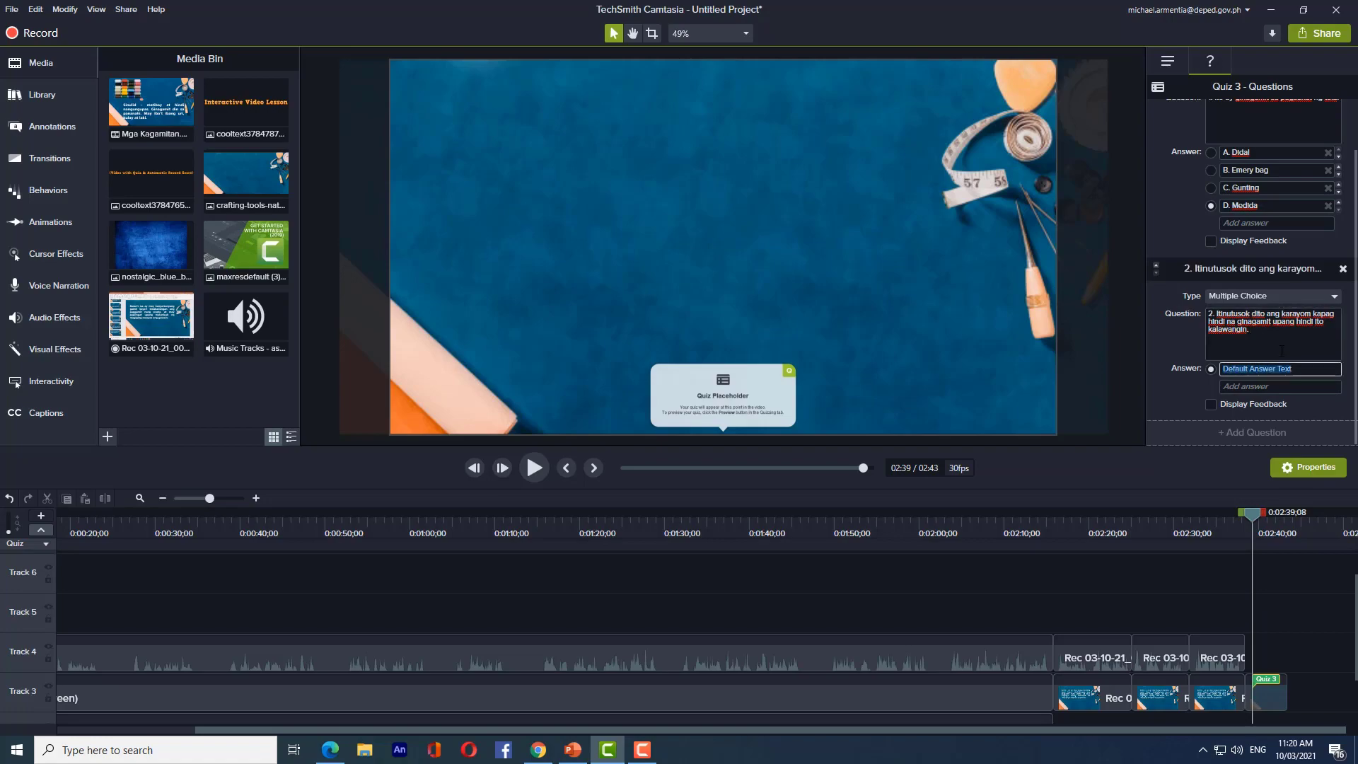
{"action": "left_click", "coordinate": [329, 749]}
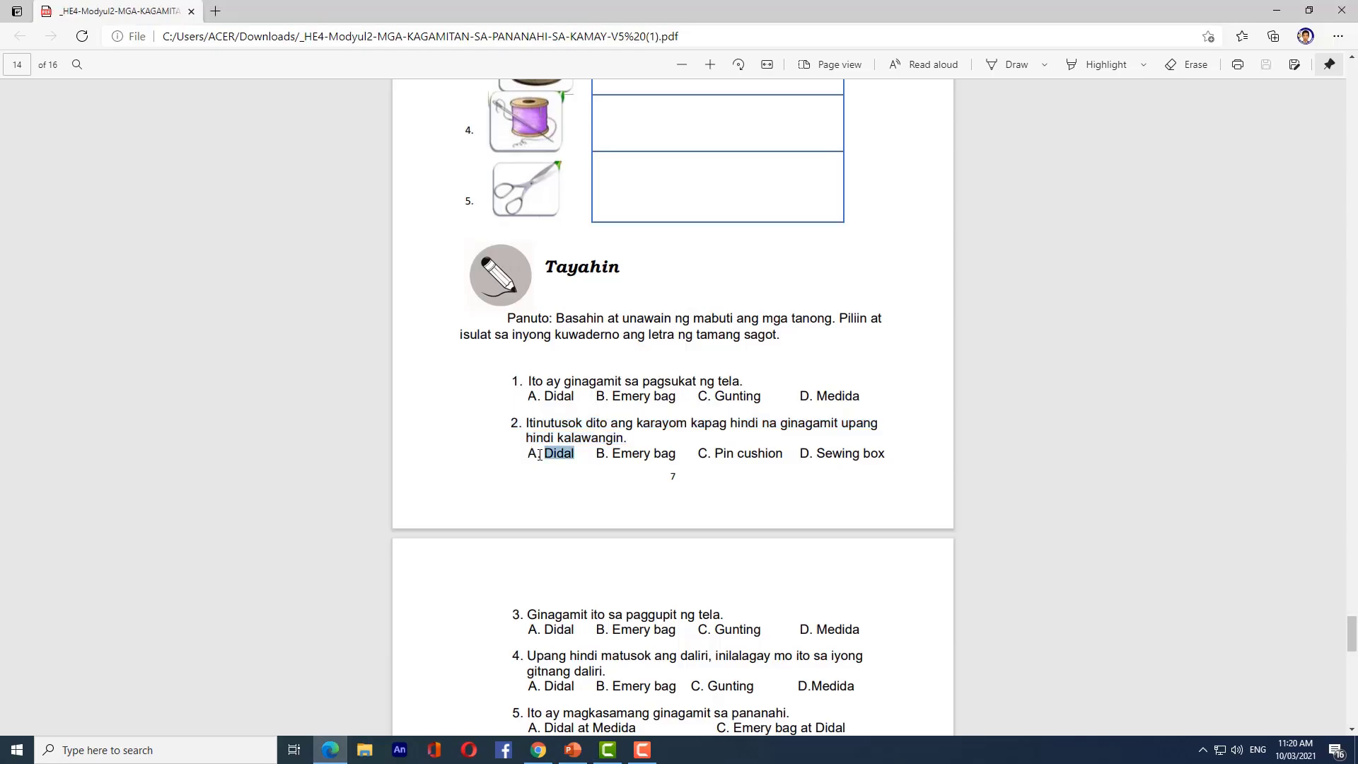
{"action": "key", "text": "alt+Tab"}
{"action": "type", "text": "A. Didal"}
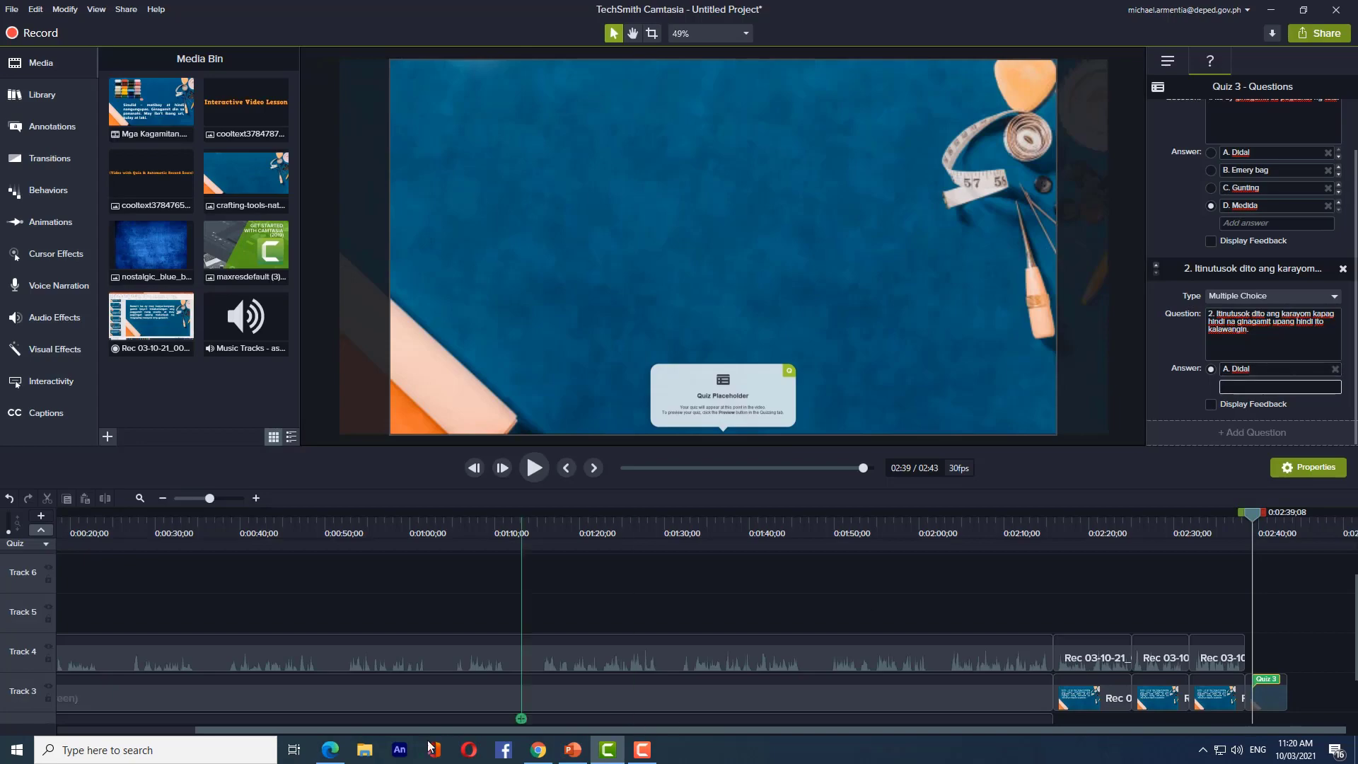
{"action": "left_click", "coordinate": [330, 749]}
{"action": "key", "text": "alt+Tab"}
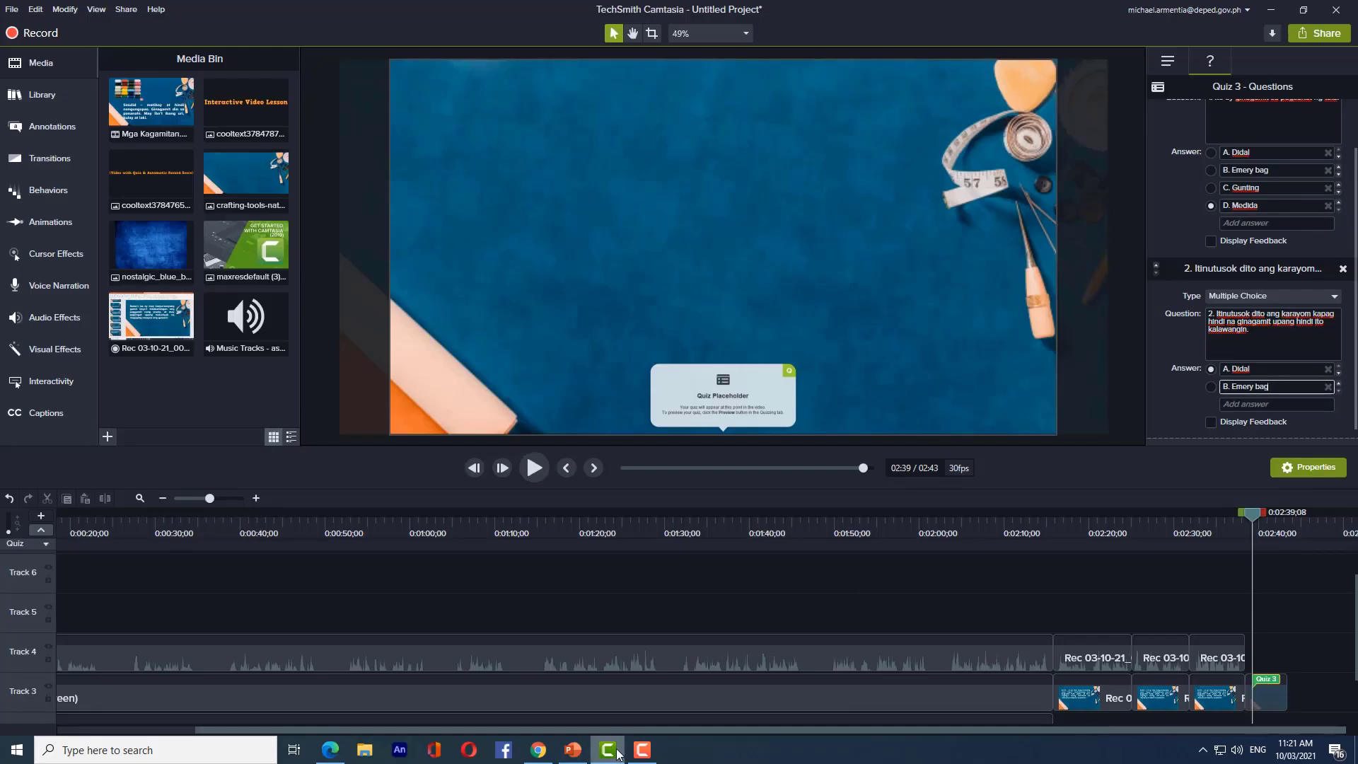
- Add 'C. Pin cushion' and 'D. Sewing box' as answers and mark B. Emery bag correct
{"action": "left_click", "coordinate": [607, 751]}
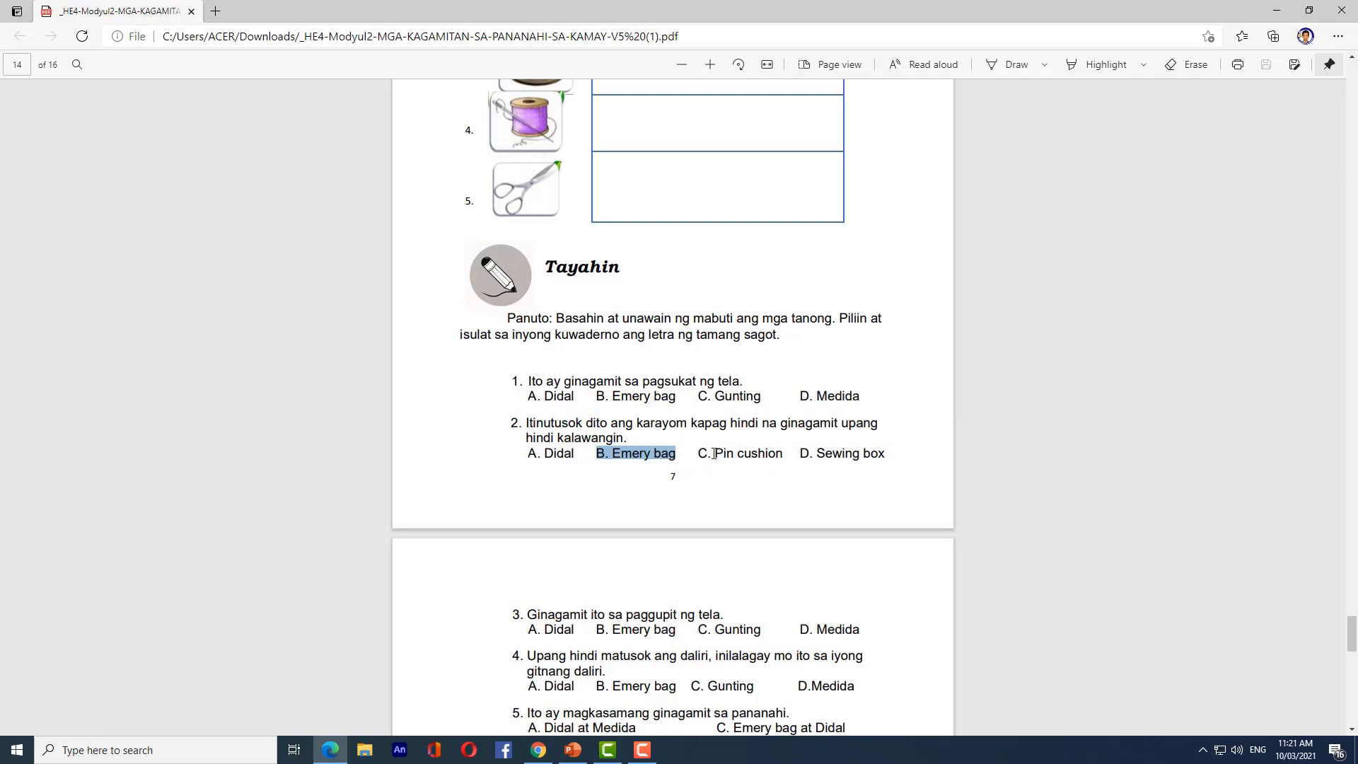
{"action": "left_click_drag", "start_coordinate": [699, 453], "coordinate": [783, 454]}
{"action": "key", "text": "ctrl+c"}
{"action": "left_click", "coordinate": [608, 749]}
{"action": "key", "text": "ctrl+v"}
{"action": "key", "text": "Return"}
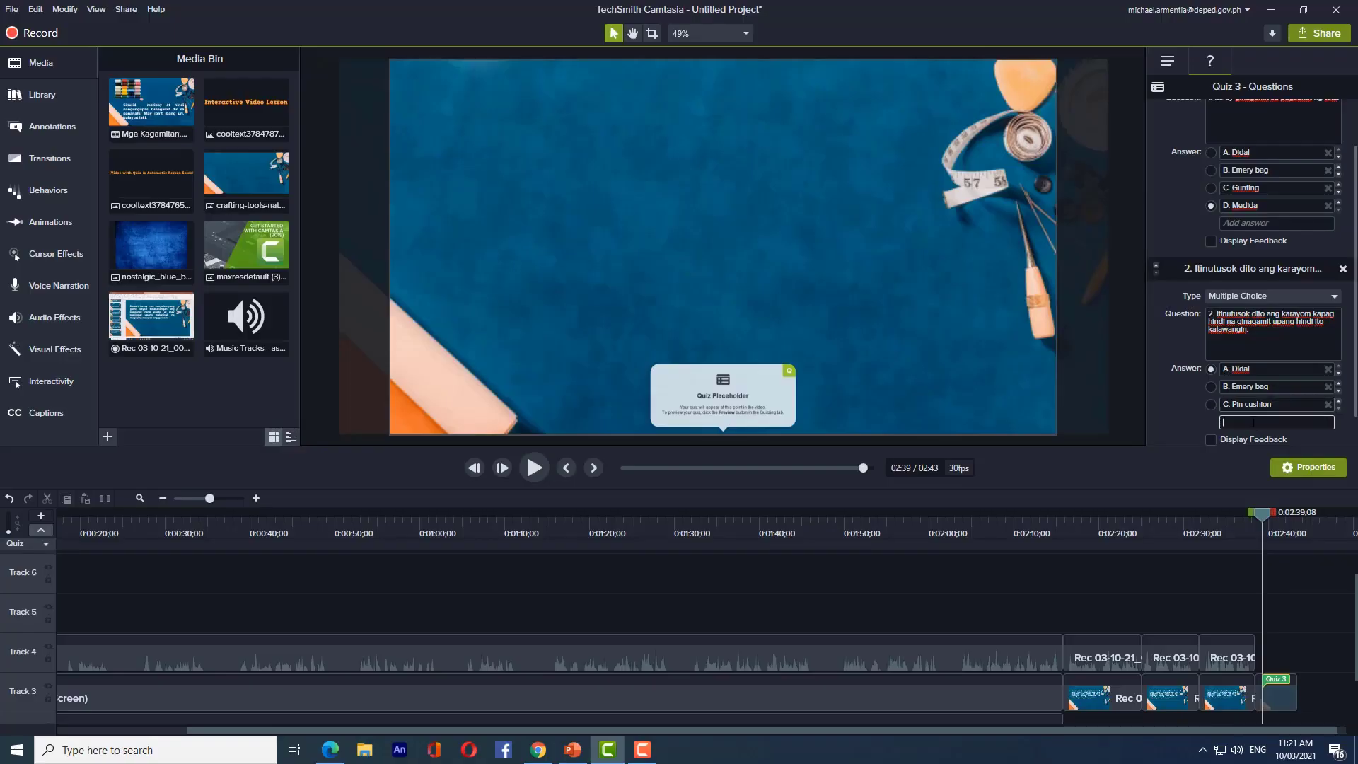
{"action": "left_click", "coordinate": [607, 750]}
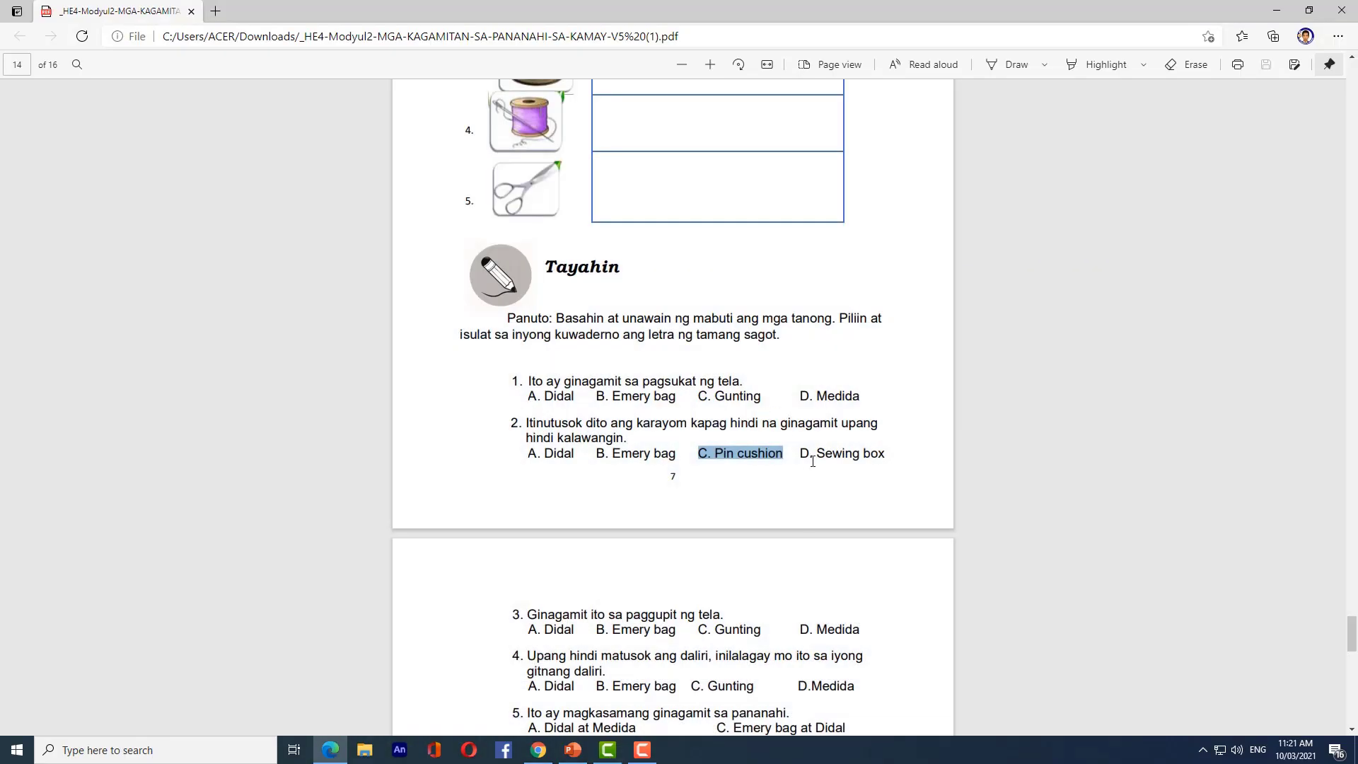
{"action": "left_click_drag", "start_coordinate": [799, 453], "coordinate": [885, 453]}
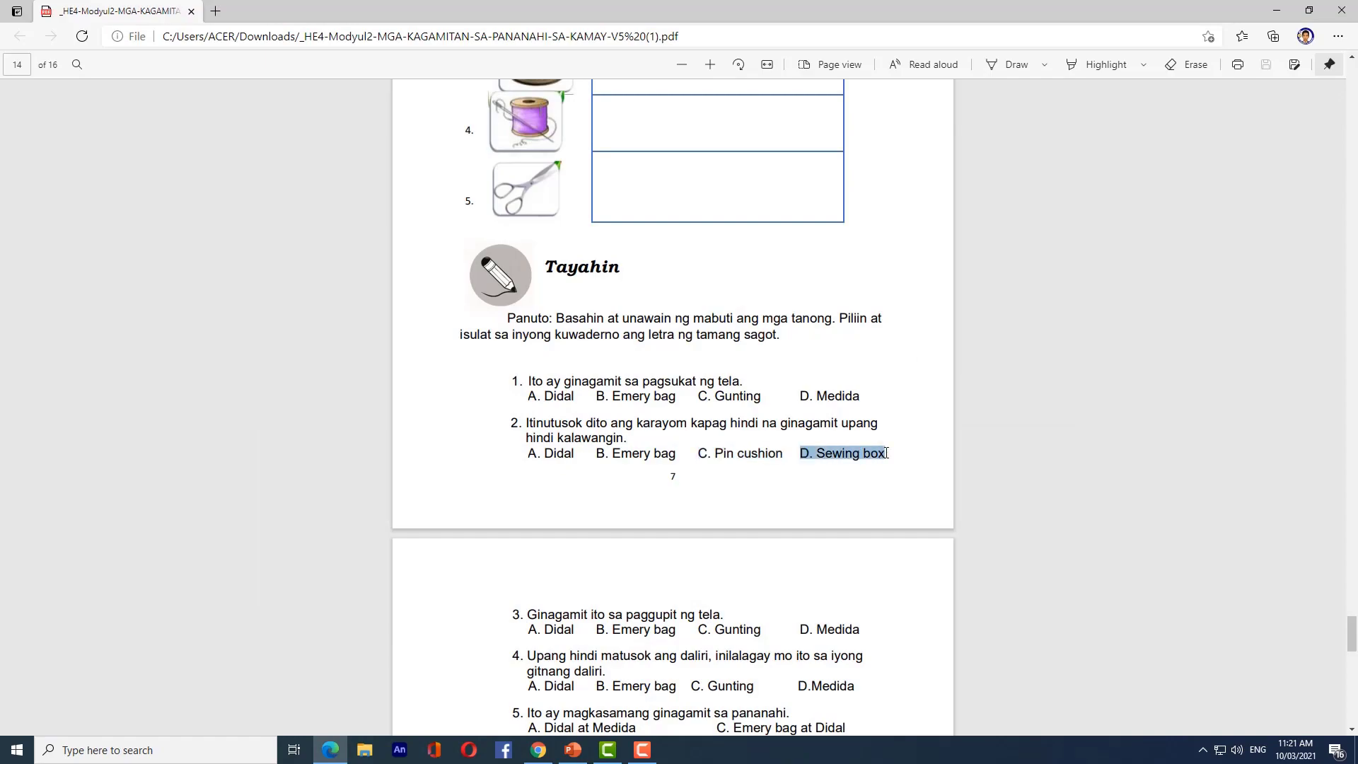
{"action": "key", "text": "alt+Tab"}
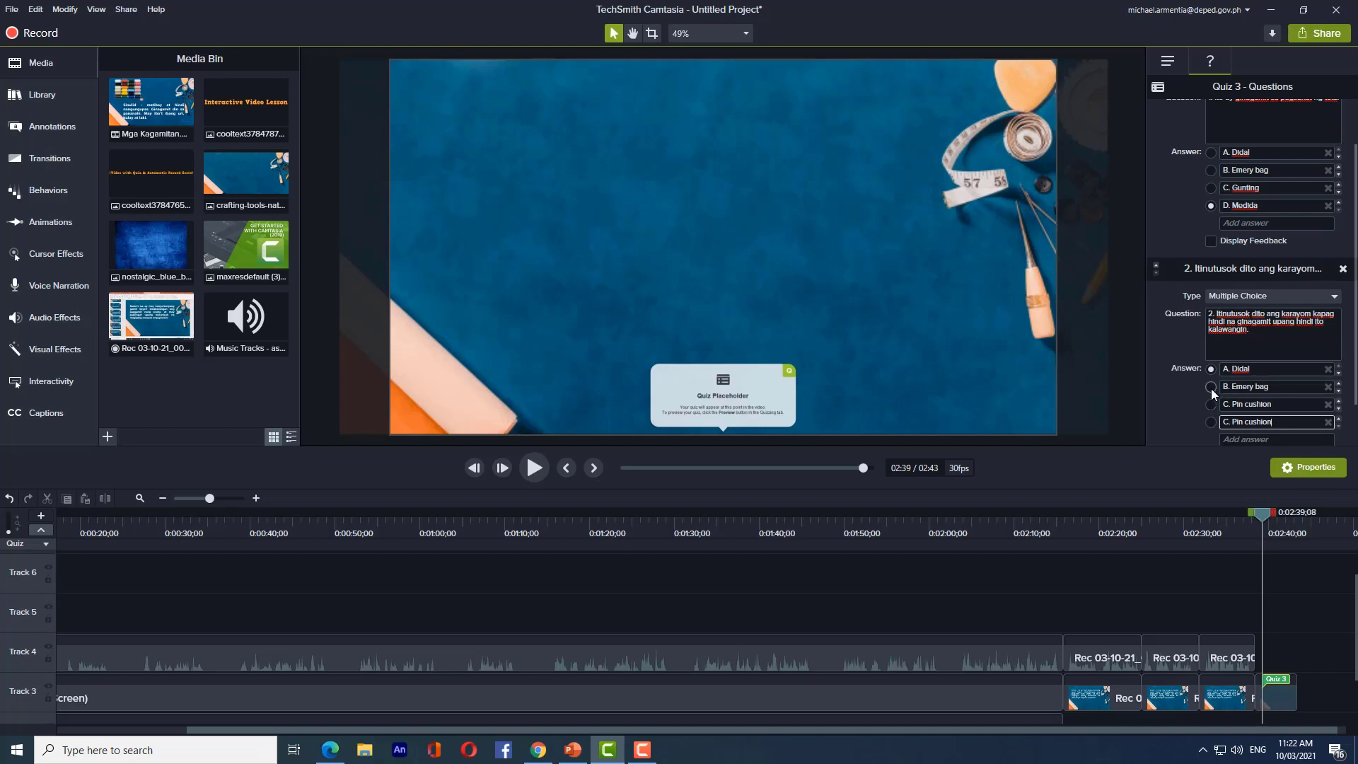
{"action": "left_click", "coordinate": [1212, 387]}
- Scroll through the quiz properties panel to review the remaining questions
{"action": "scroll", "coordinate": [1181, 380], "scroll_direction": "down", "scroll_amount": 1}
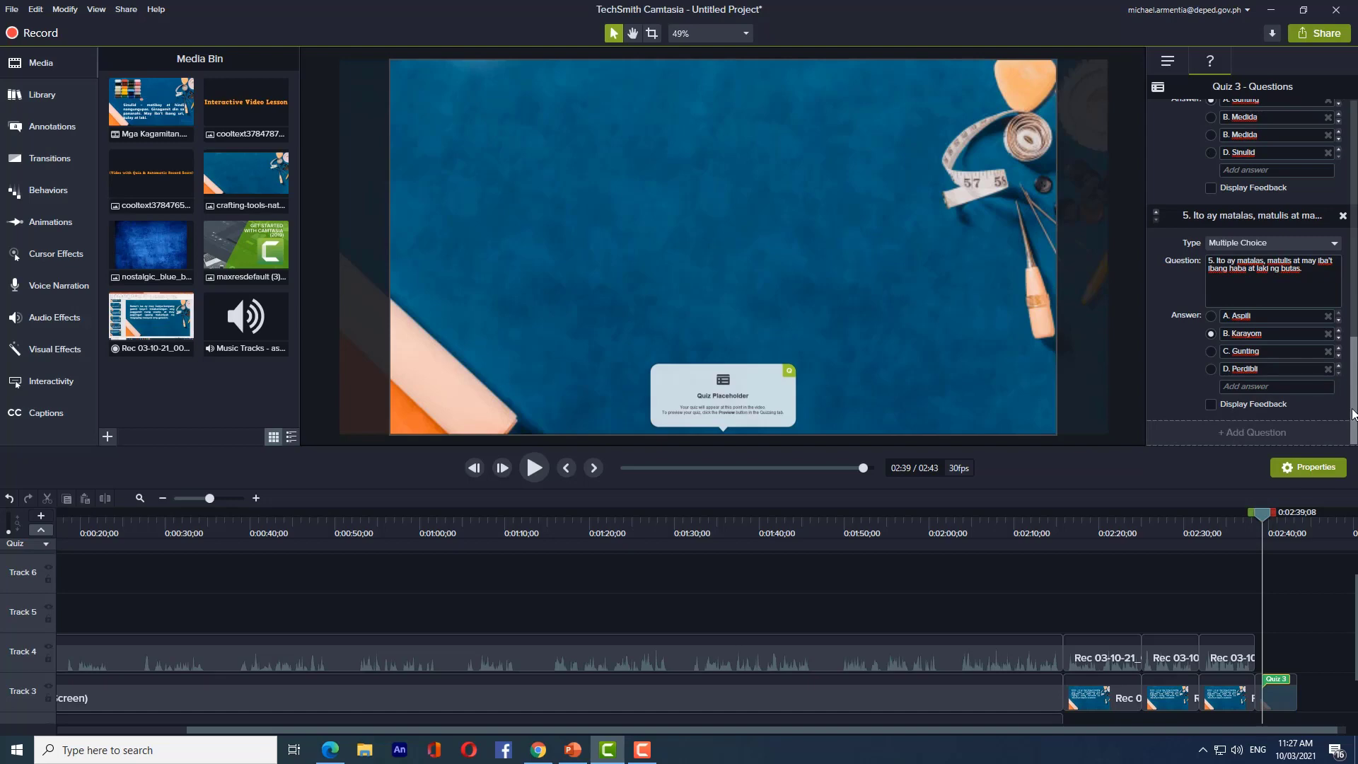
{"action": "left_click_drag", "start_coordinate": [1354, 414], "coordinate": [1354, 135]}
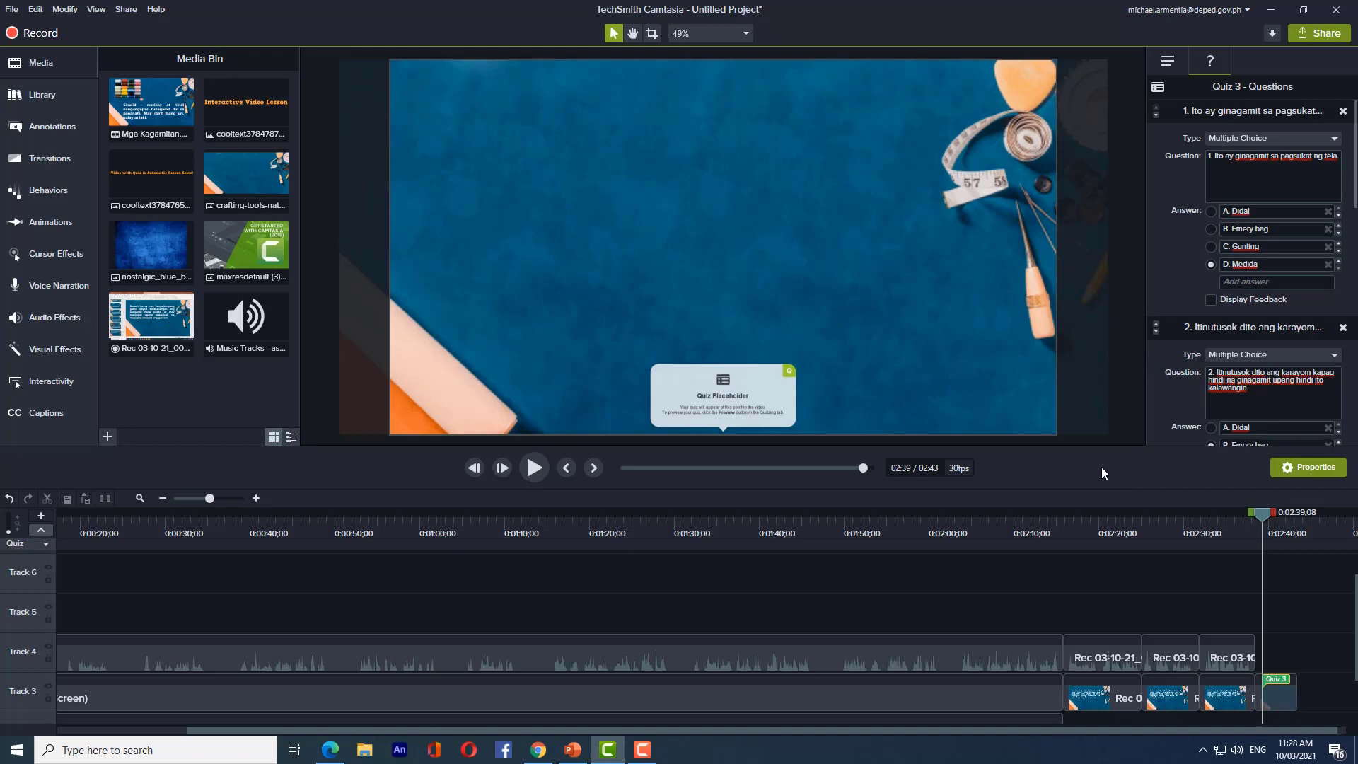
- Choose Screencast.com from the Share menu to open the Production Wizard upload step
{"action": "left_click", "coordinate": [1319, 36]}
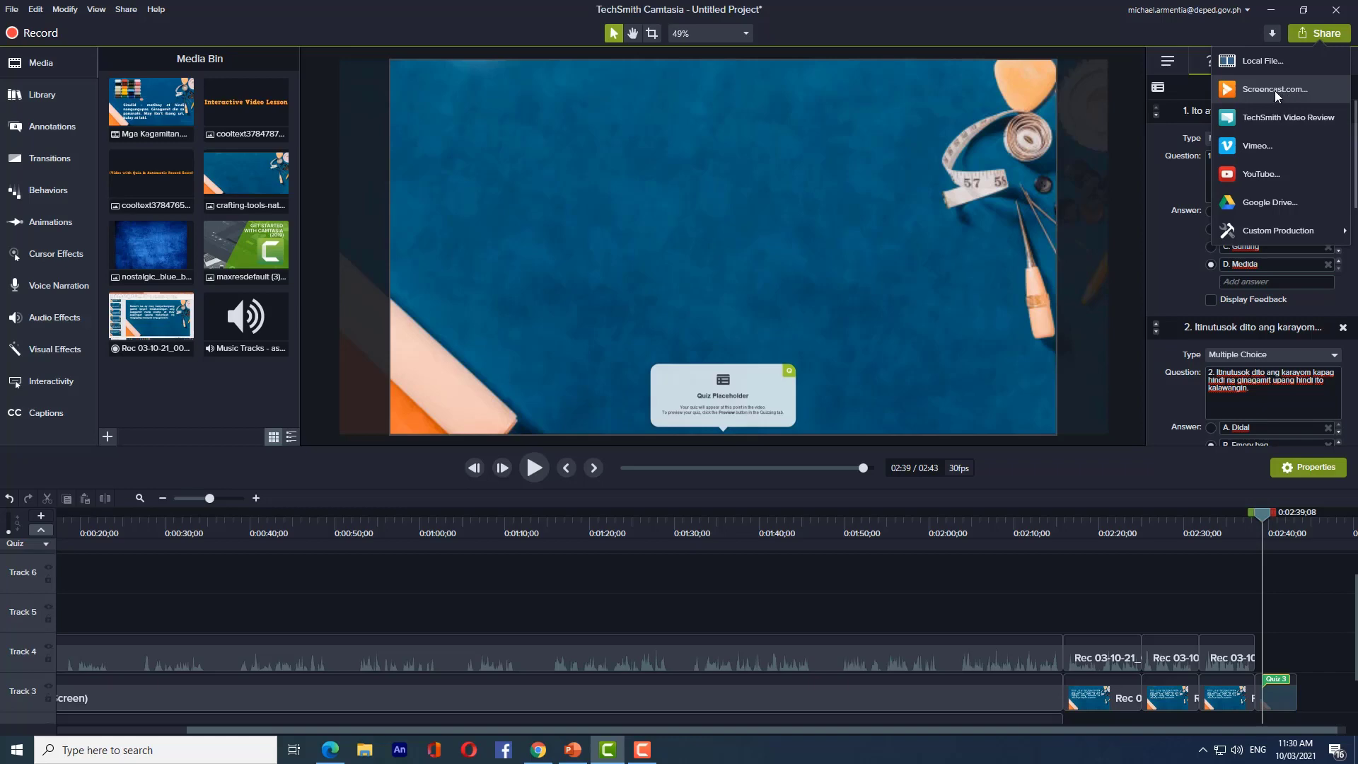
{"action": "left_click", "coordinate": [1274, 91]}
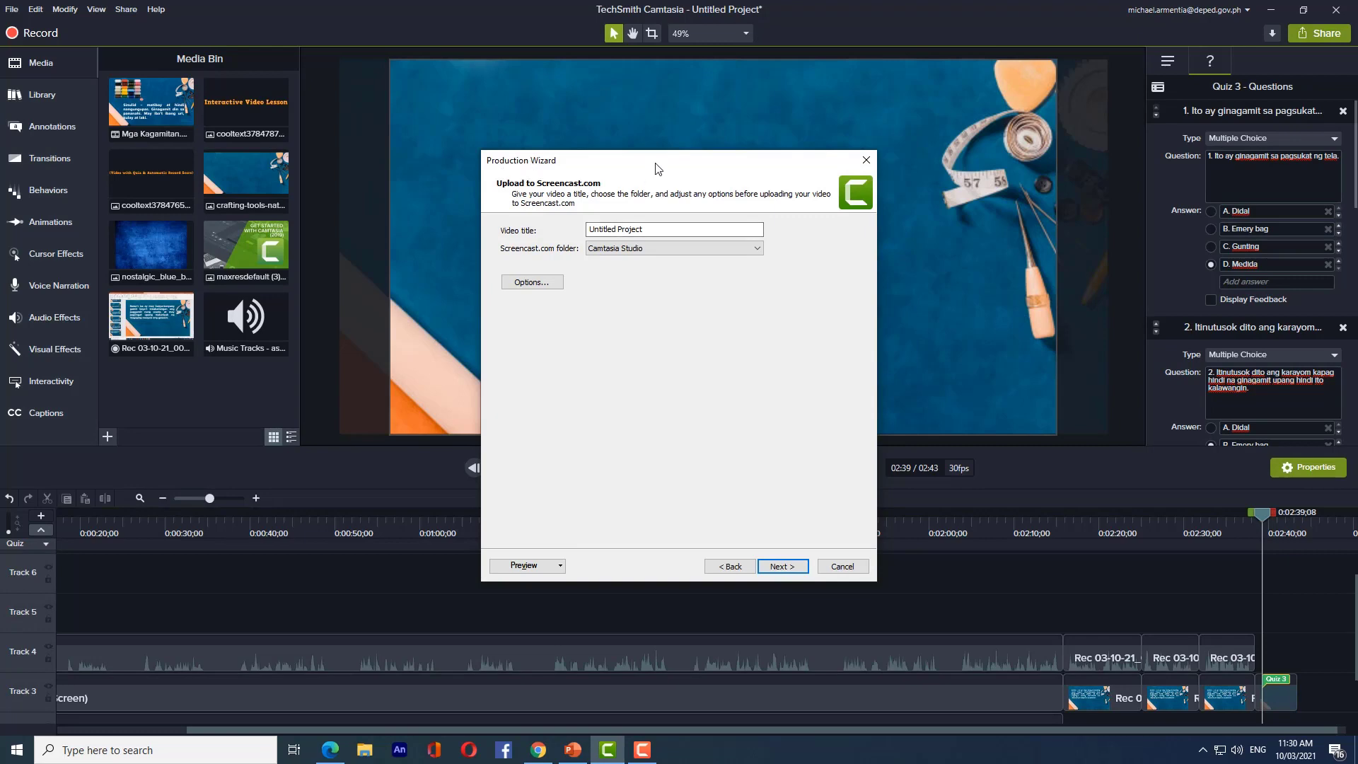
- Replace 'Untitled Project' with 'Mga kagamitan sa Pananahi sa Kamay' and continue
{"action": "left_click_drag", "start_coordinate": [656, 165], "coordinate": [721, 101]}
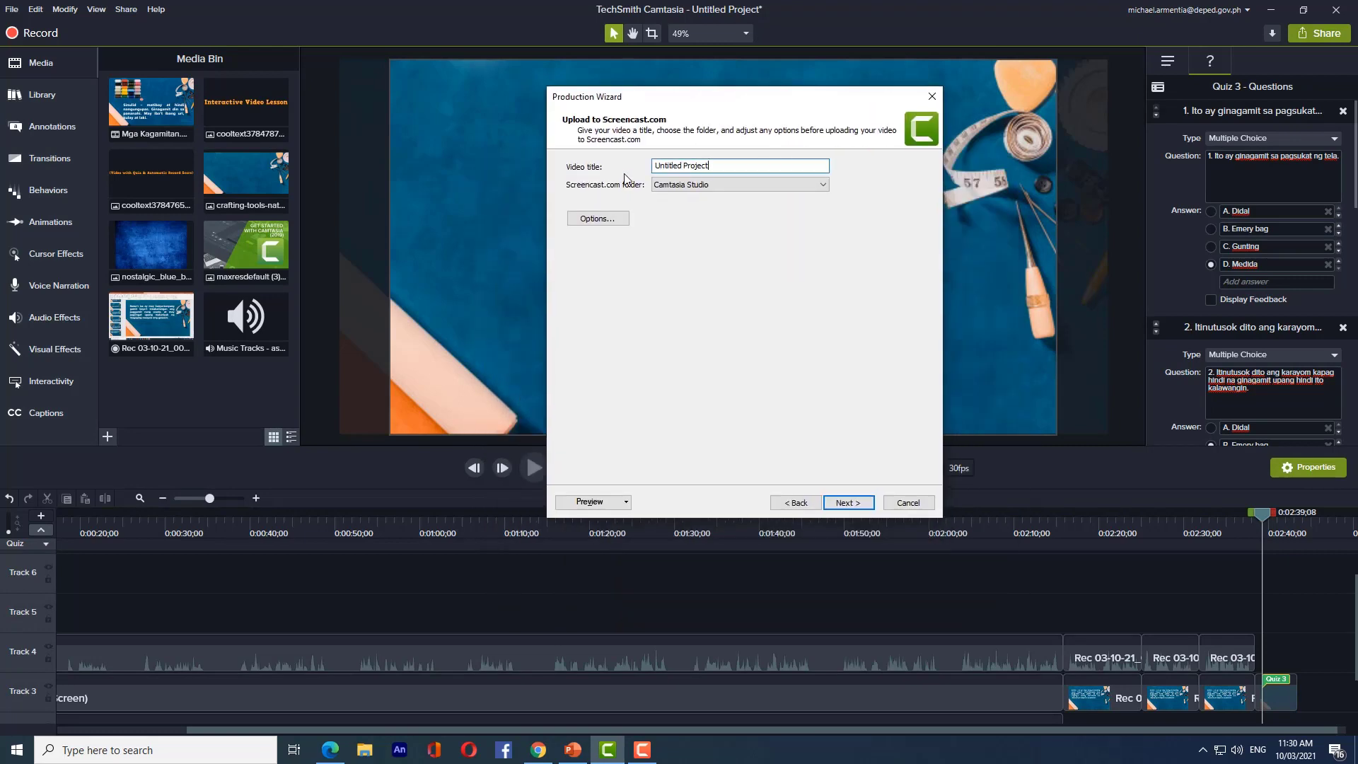
{"action": "triple_click", "coordinate": [656, 167]}
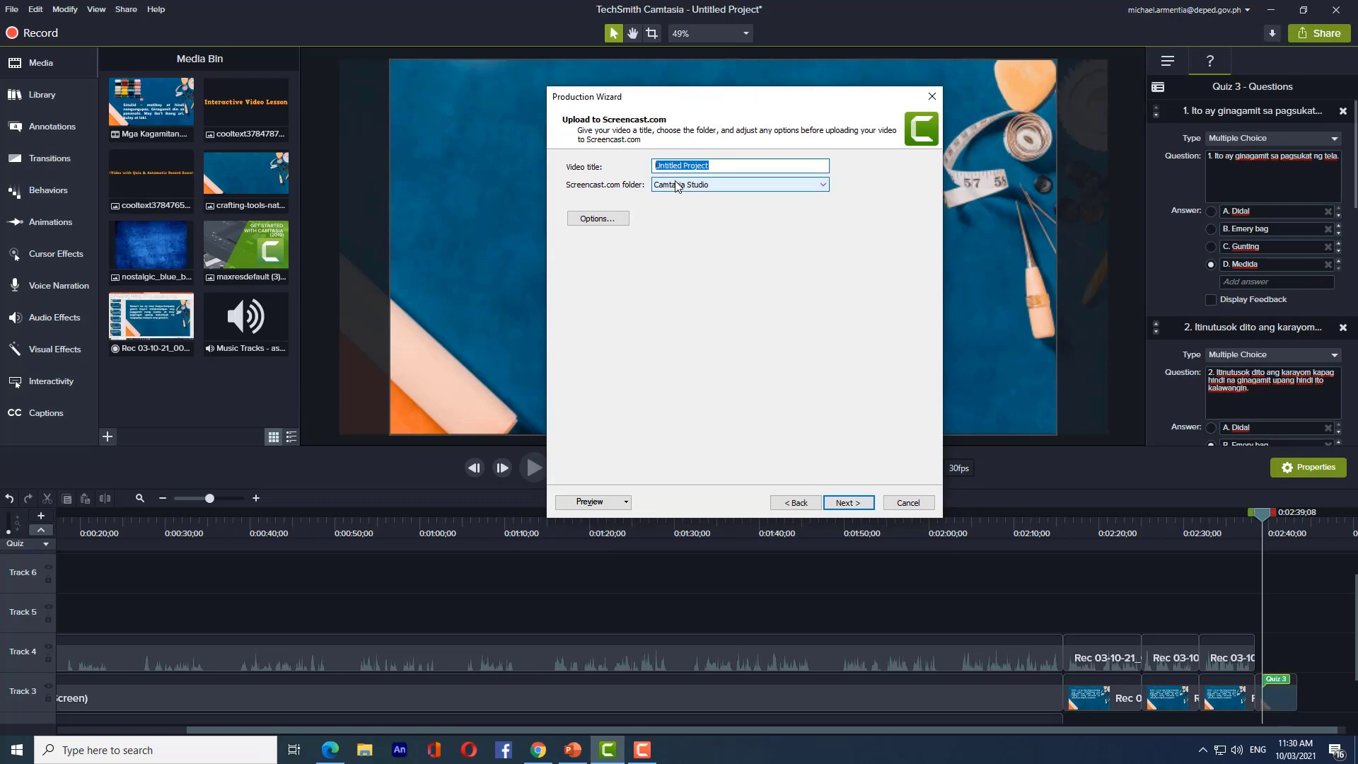
{"action": "key", "text": "BackSpace"}
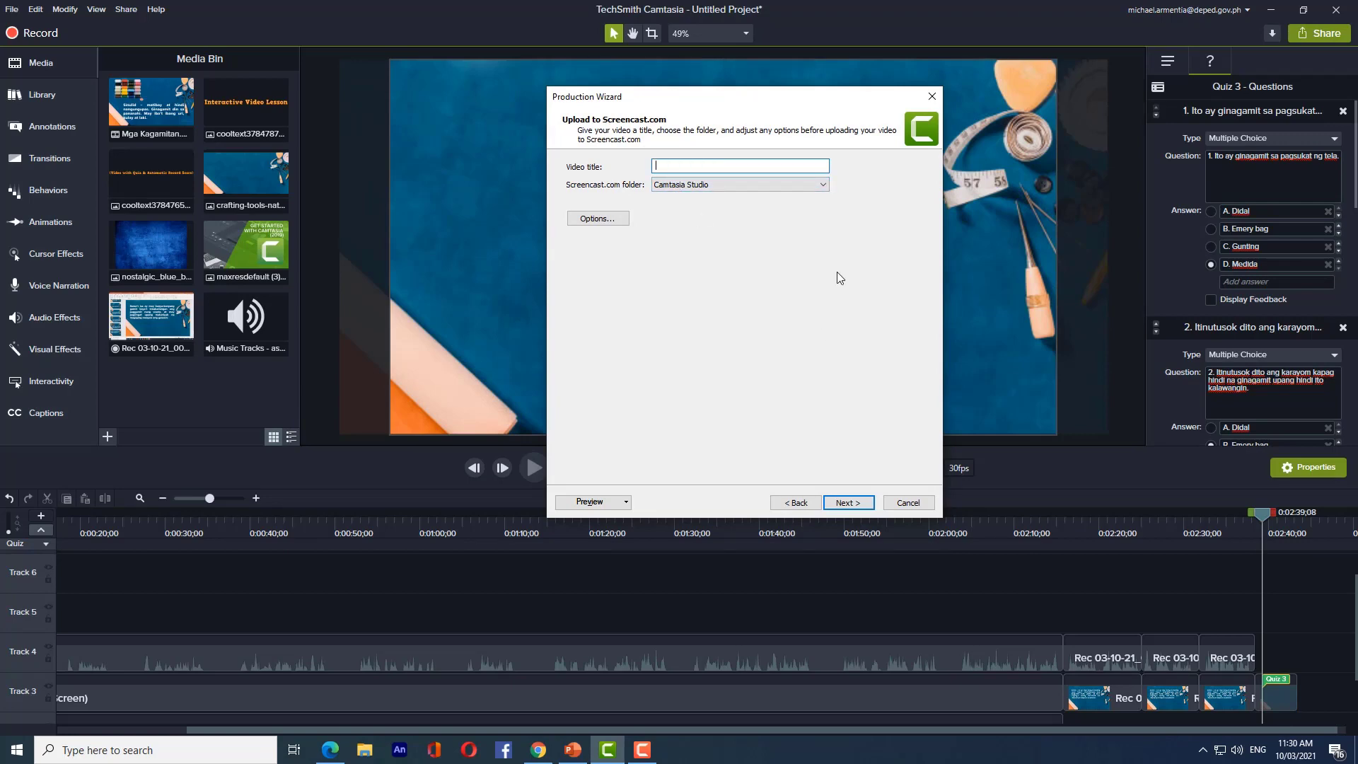
{"action": "type", "text": "Mga kagamitan sa Pananahi sa Kamay"}
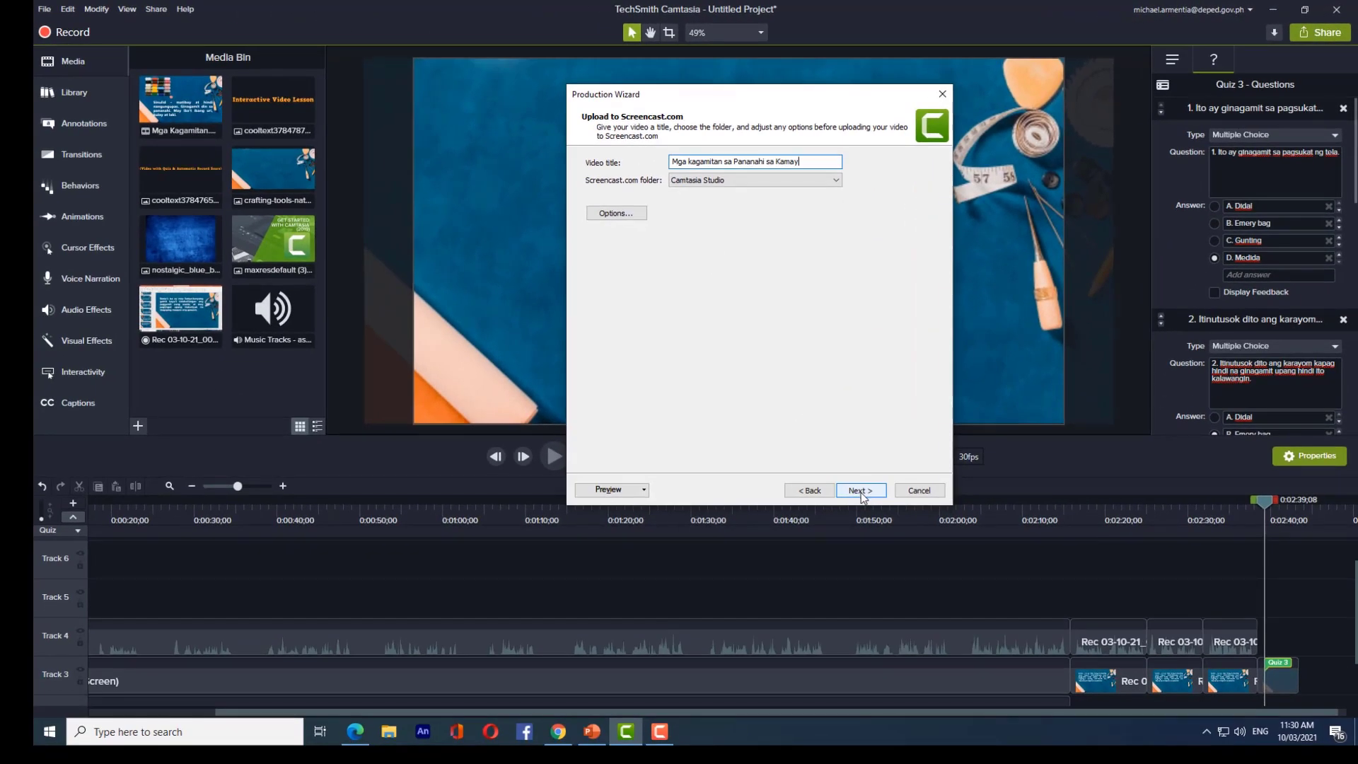
{"action": "left_click", "coordinate": [860, 490]}
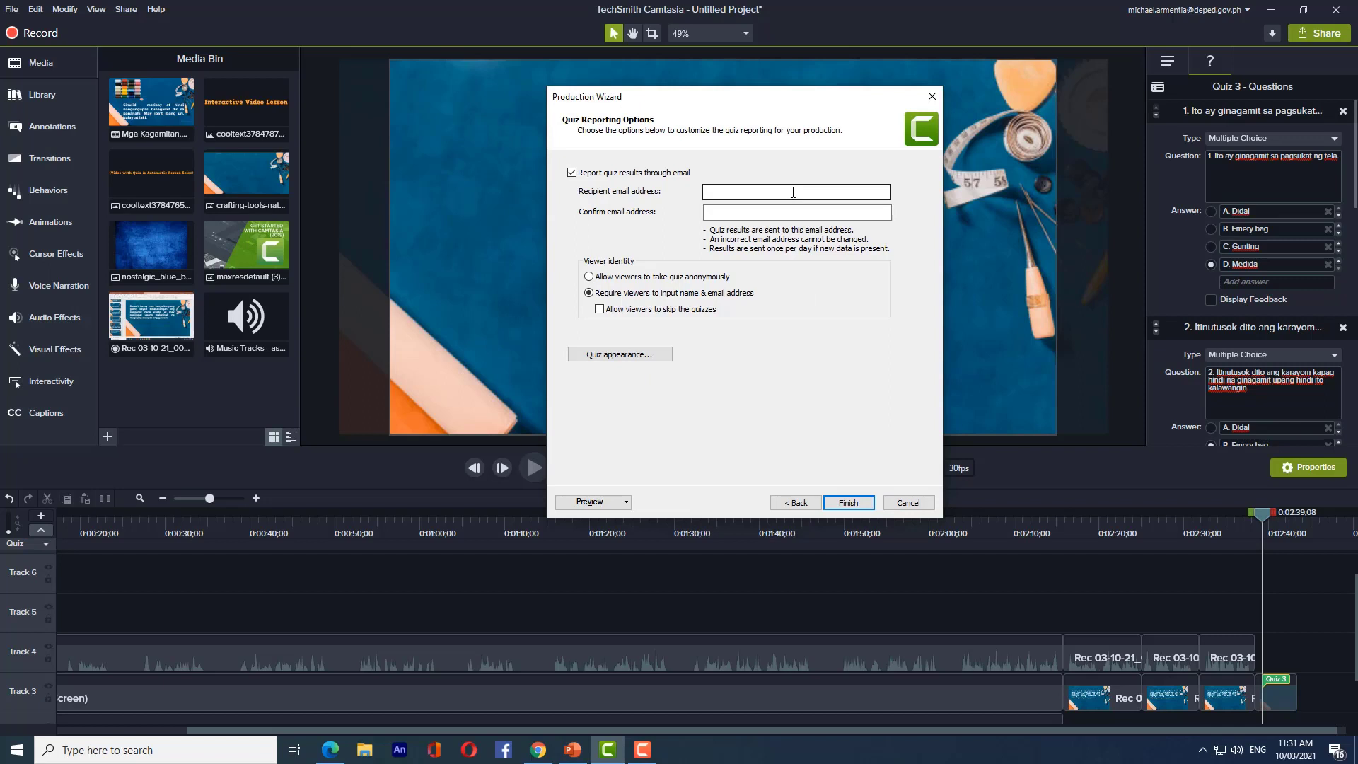
- Enter the teacher's e-mail in both address fields, then finish to render and upload
{"action": "left_click", "coordinate": [790, 192]}
{"action": "left_click", "coordinate": [788, 190]}
{"action": "type", "text": "m"}
{"action": "left_click", "coordinate": [792, 205]}
{"action": "key", "text": "ctrl+a"}
{"action": "key", "text": "ctrl+c"}
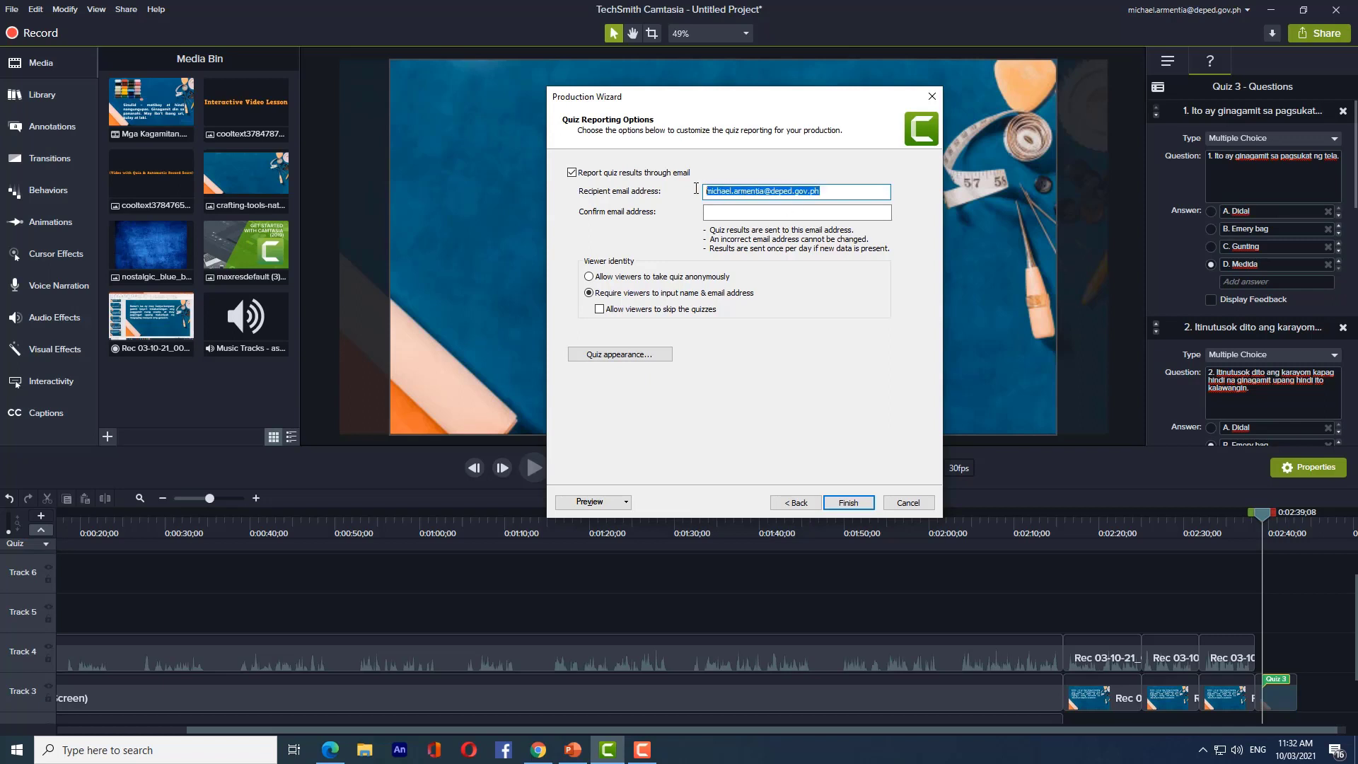
{"action": "left_click", "coordinate": [795, 215]}
{"action": "key", "text": "ctrl+v"}
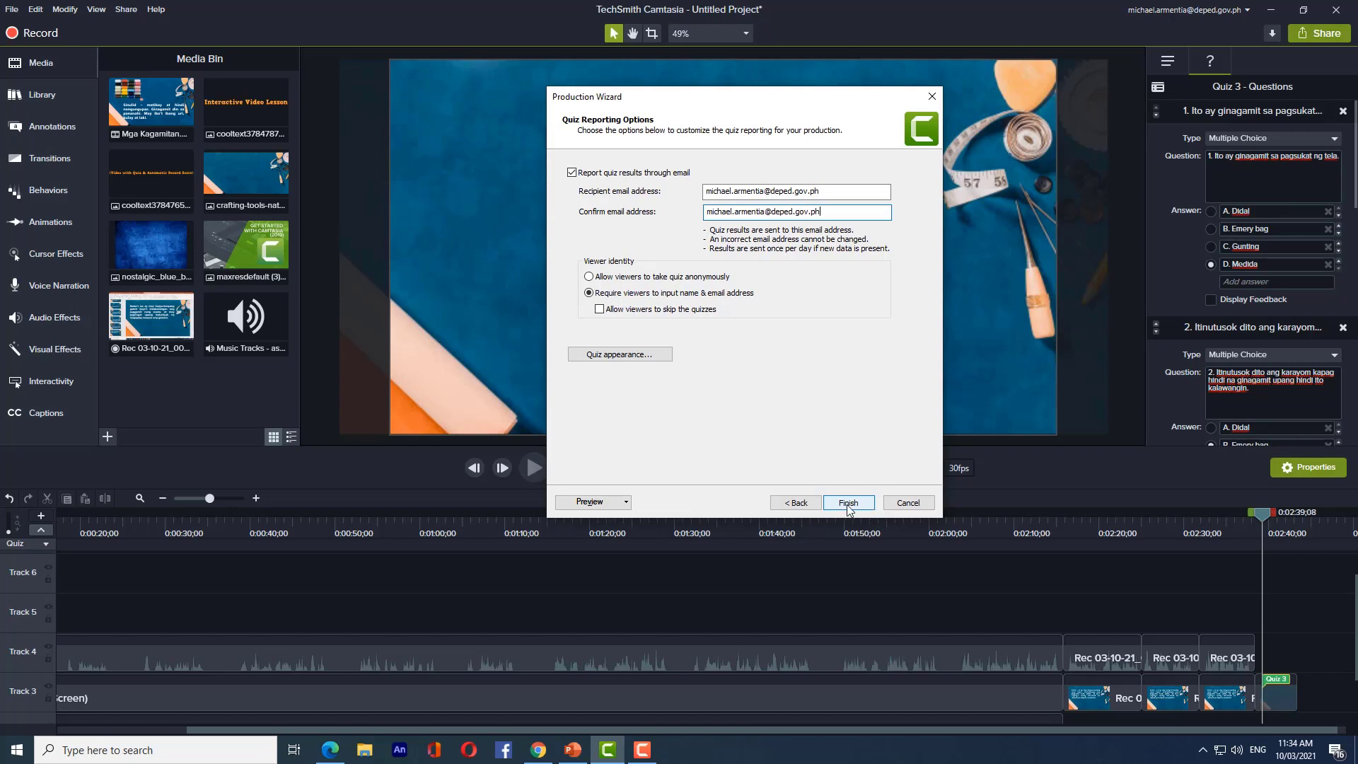
{"action": "left_click", "coordinate": [849, 503]}
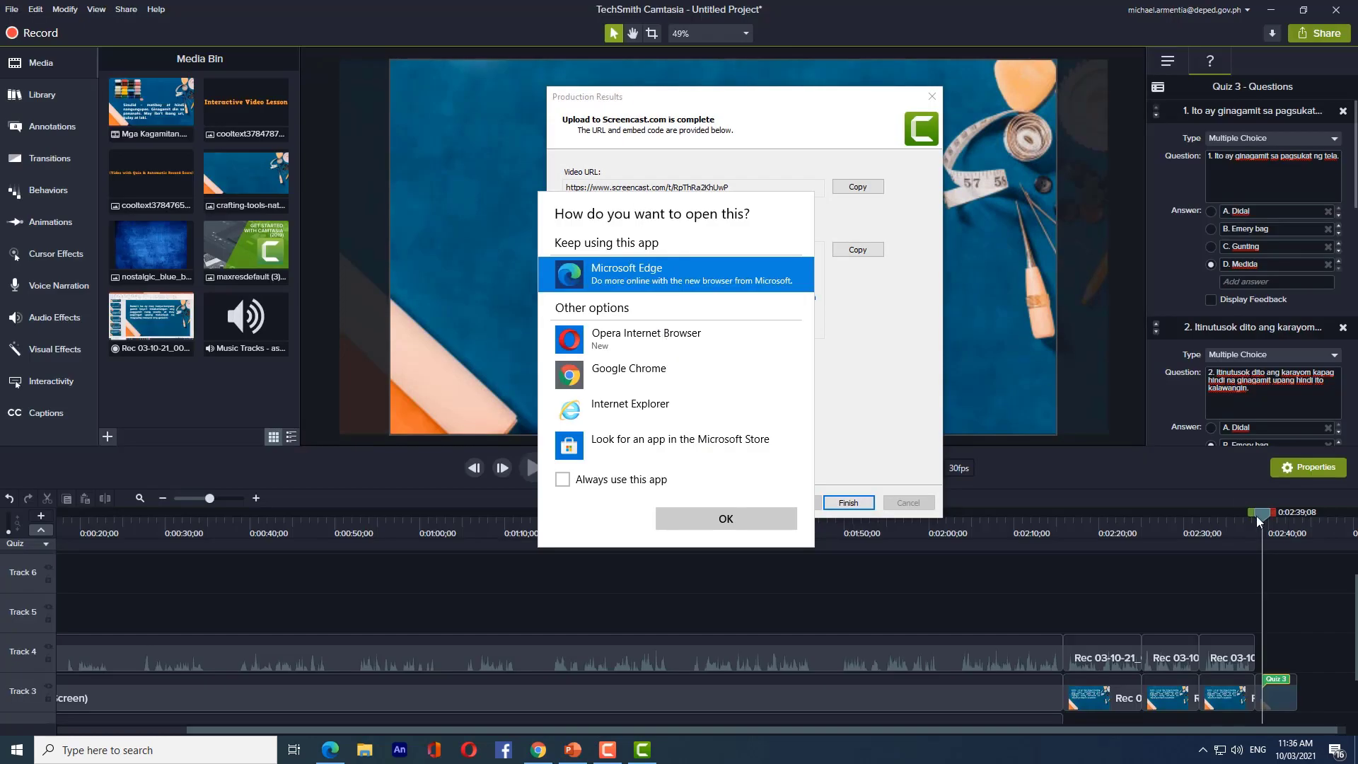
- Open the uploaded video's Screencast.com URL in Microsoft Edge
{"action": "left_click", "coordinate": [715, 519]}
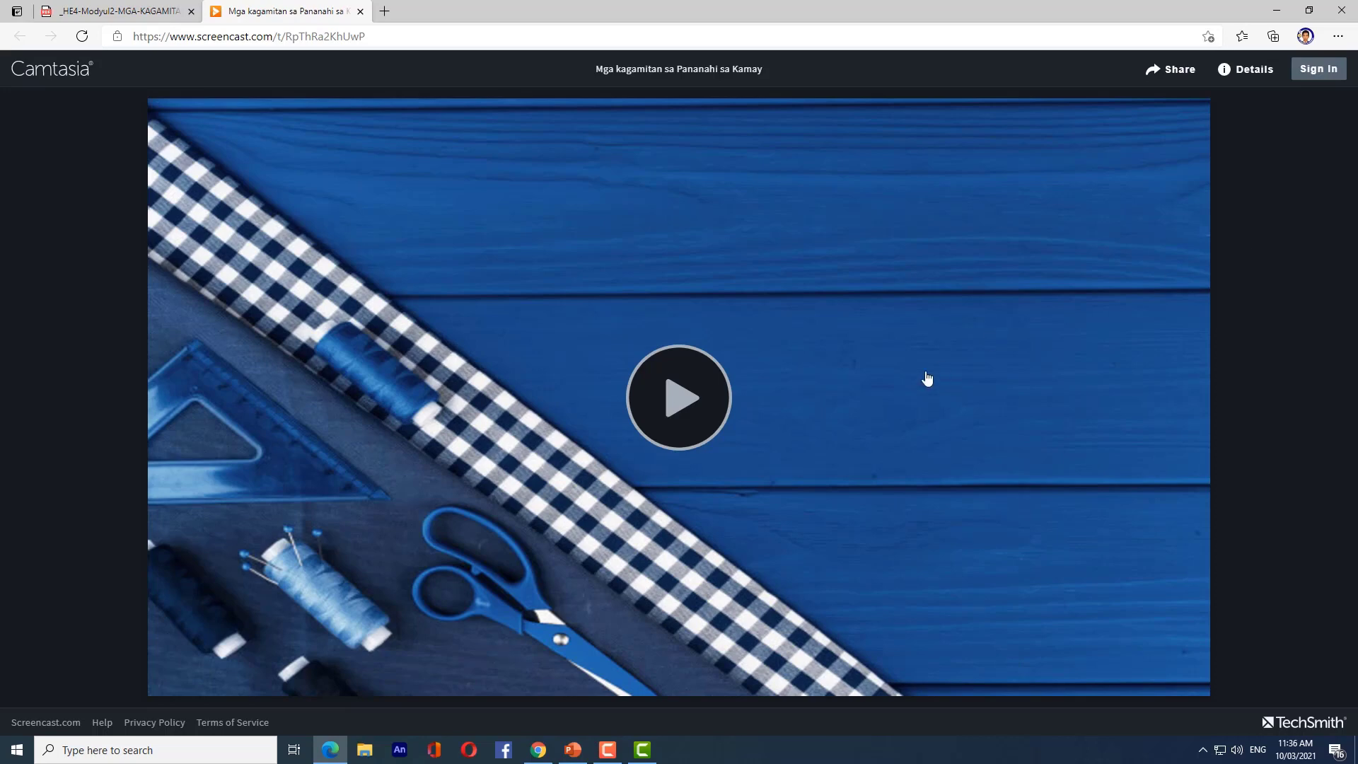
- Start the video, fill the request form with the viewer's name and e-mail address, and submit
{"action": "left_click", "coordinate": [687, 413]}
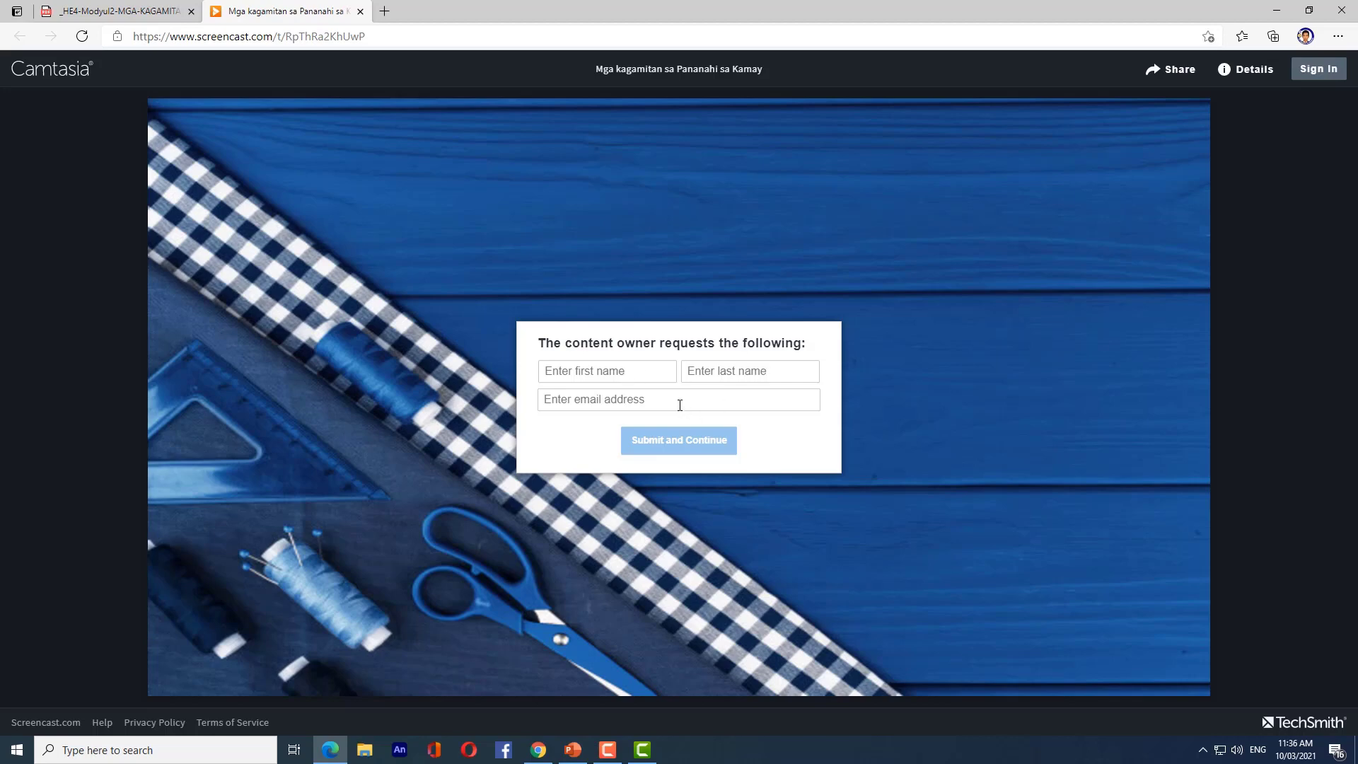
{"action": "left_click", "coordinate": [741, 409]}
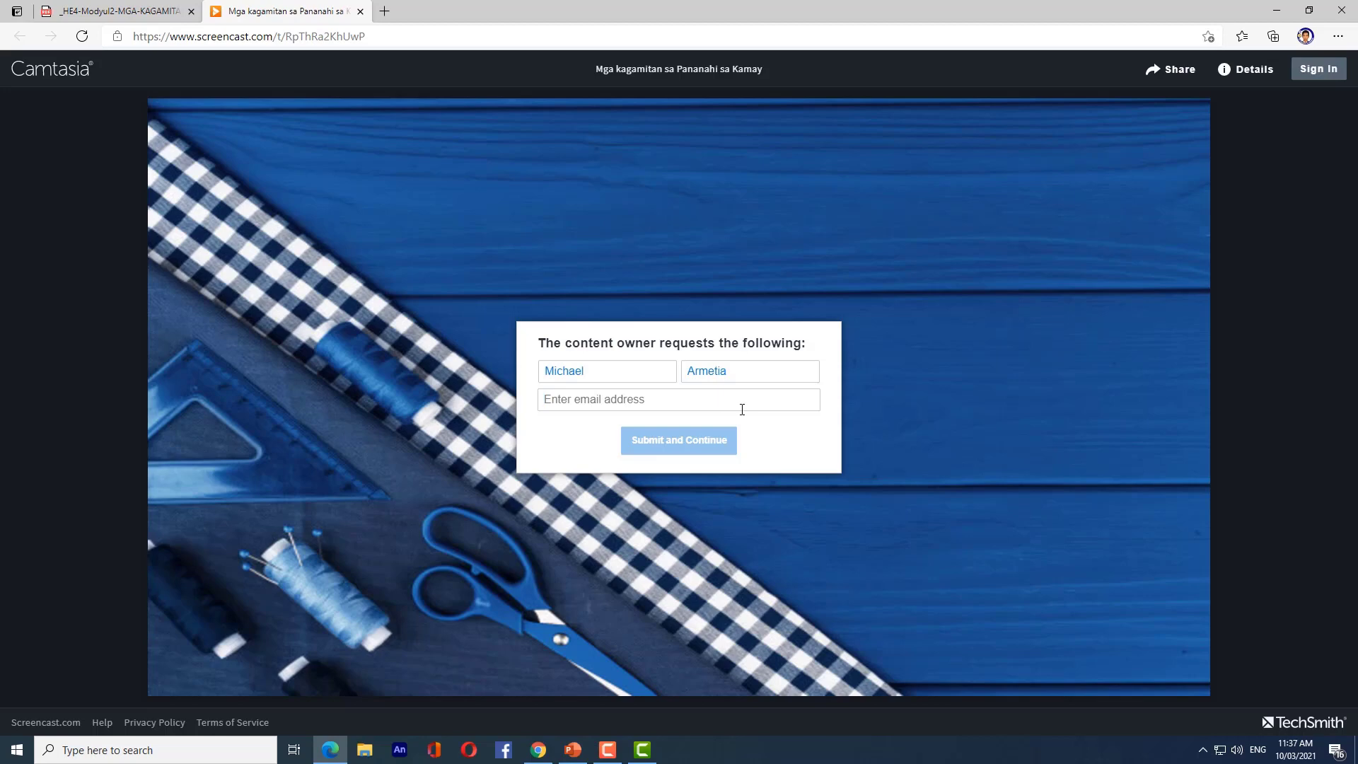
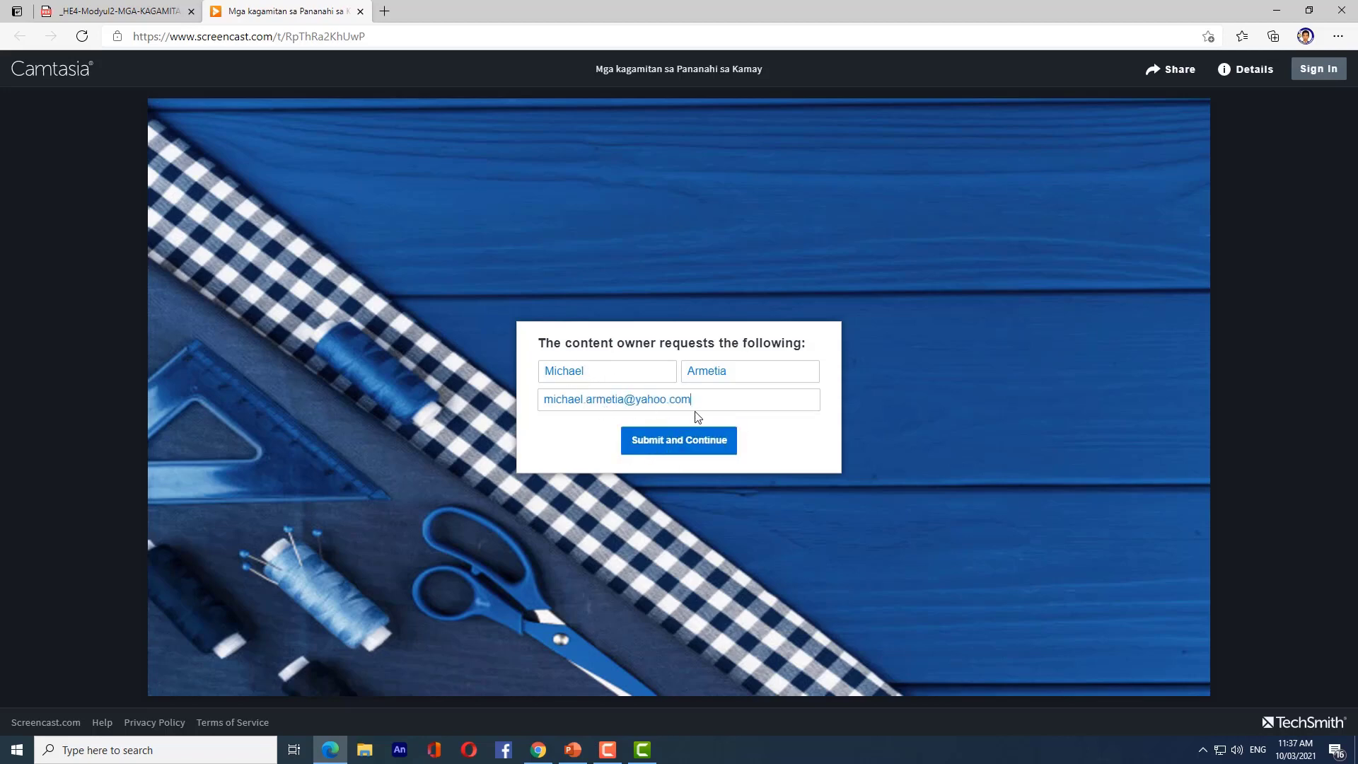
{"action": "left_click", "coordinate": [685, 445]}
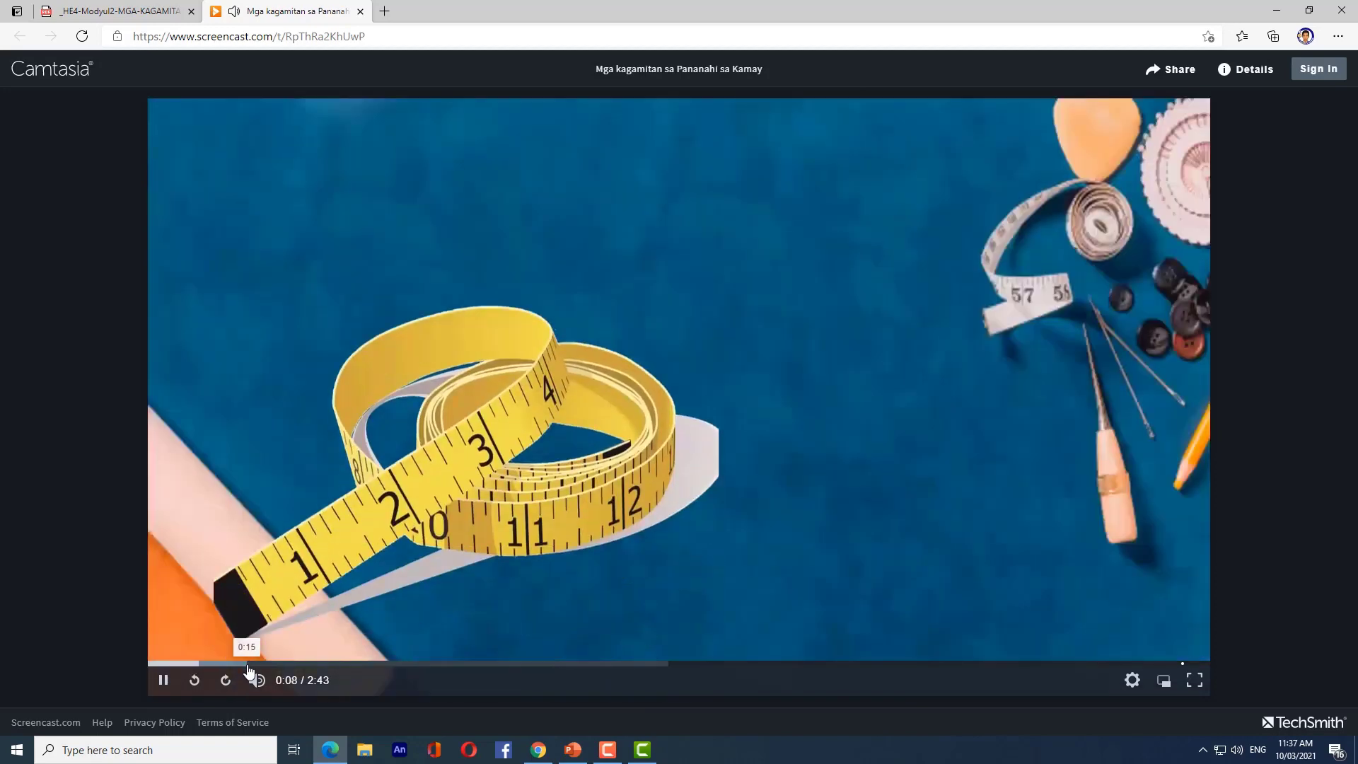
- Pause and resume the lesson video, stop at 0:39, then skip ahead to 2:32
{"action": "mouse_move", "coordinate": [319, 692]}
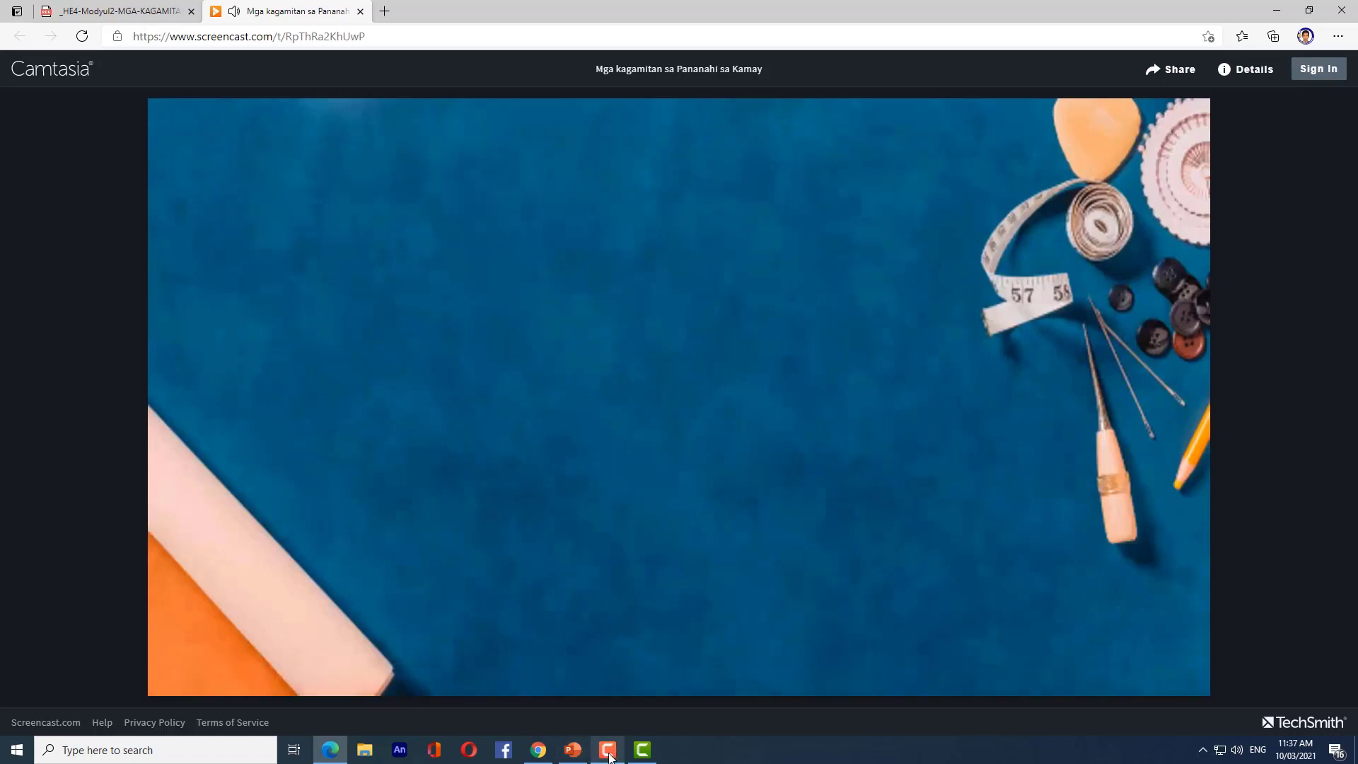
{"action": "mouse_move", "coordinate": [610, 758]}
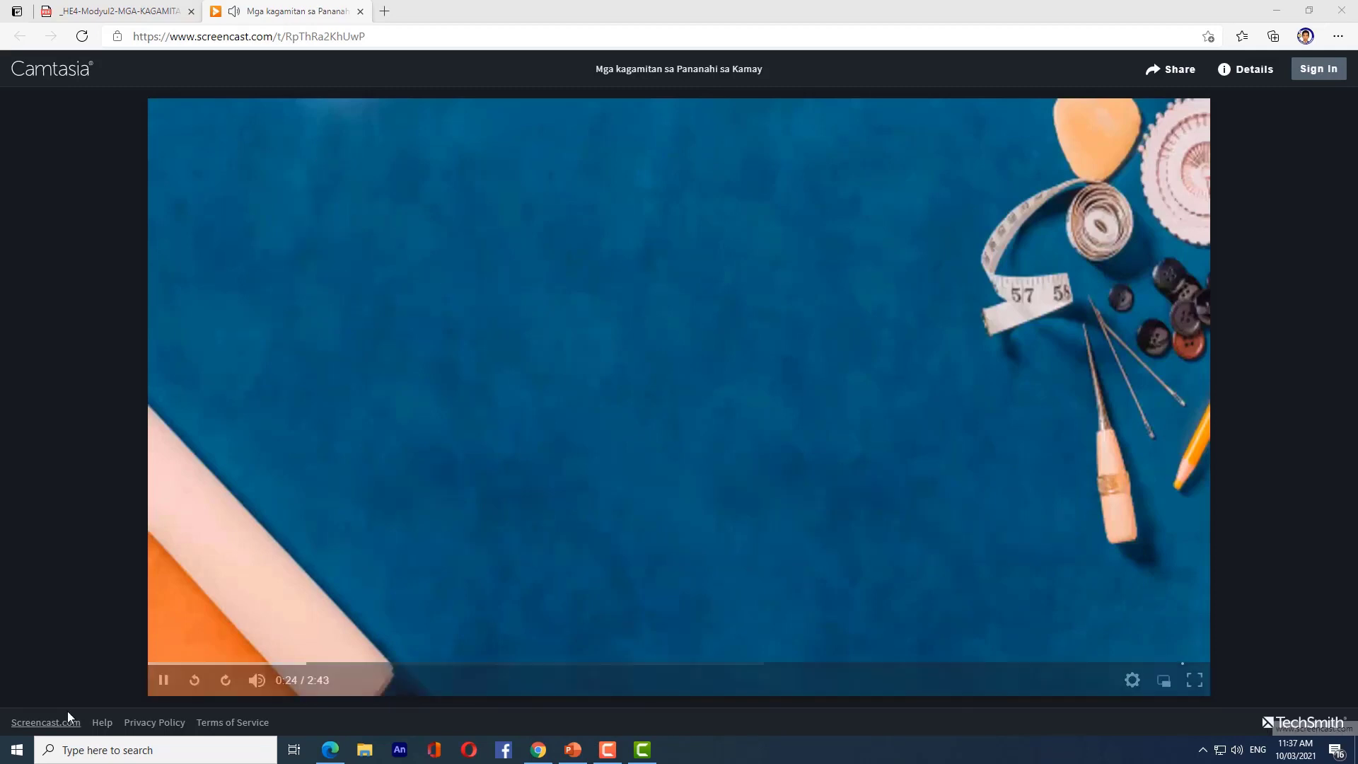
{"action": "left_click", "coordinate": [164, 681]}
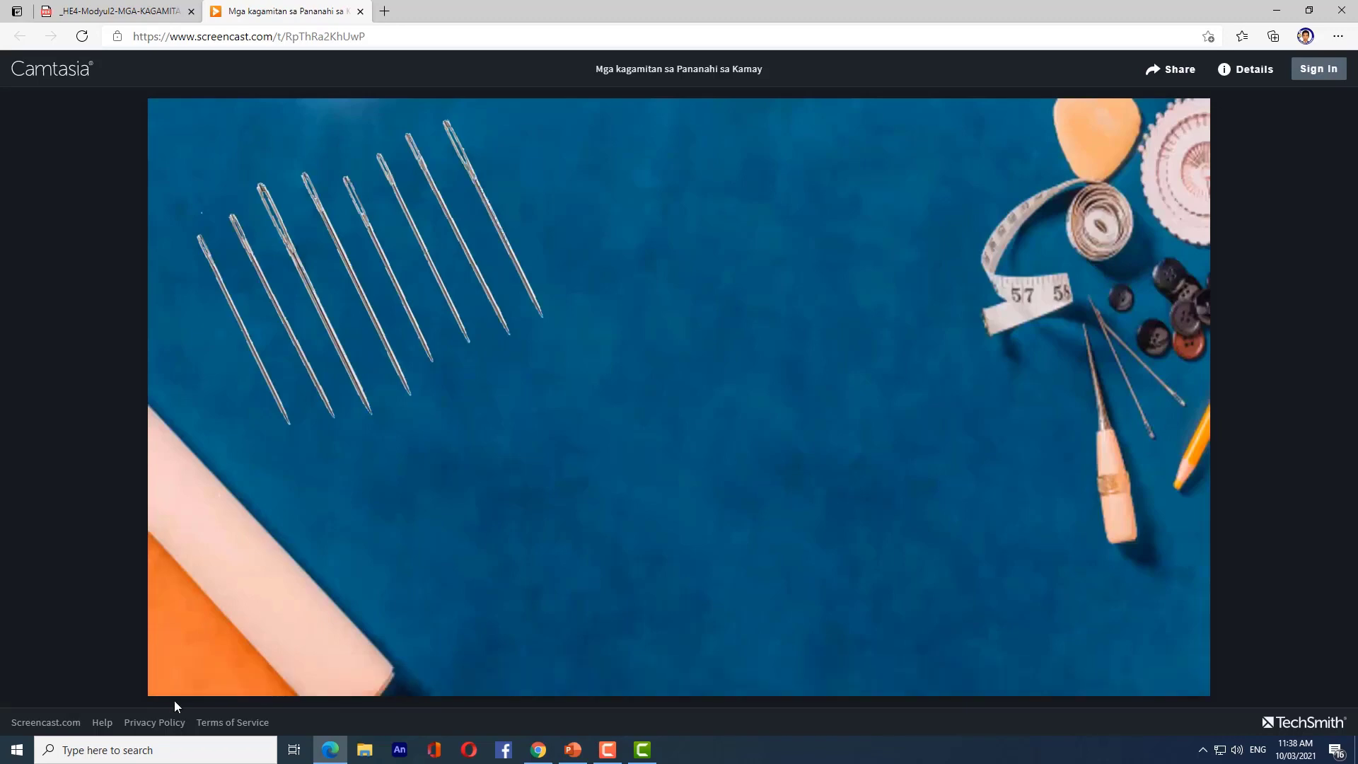
{"action": "mouse_move", "coordinate": [161, 692]}
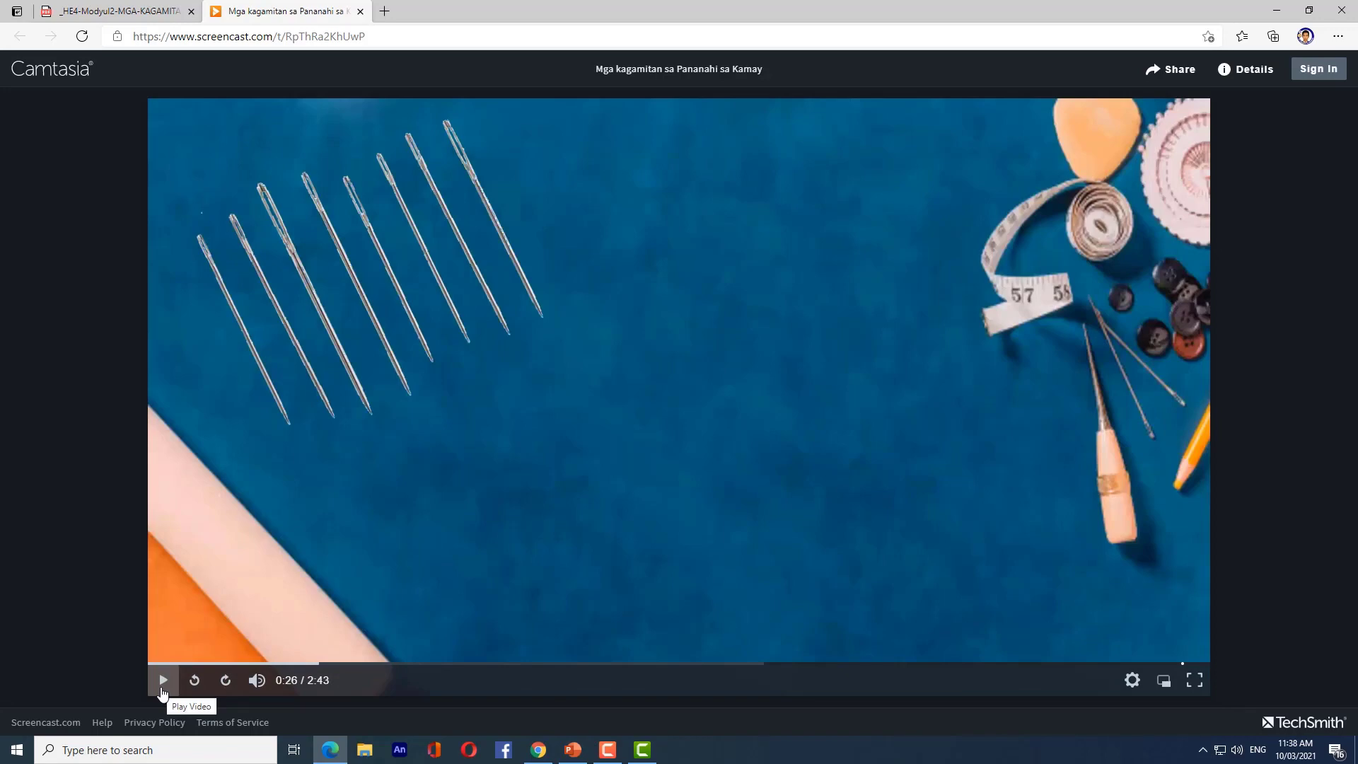
{"action": "left_click", "coordinate": [165, 682]}
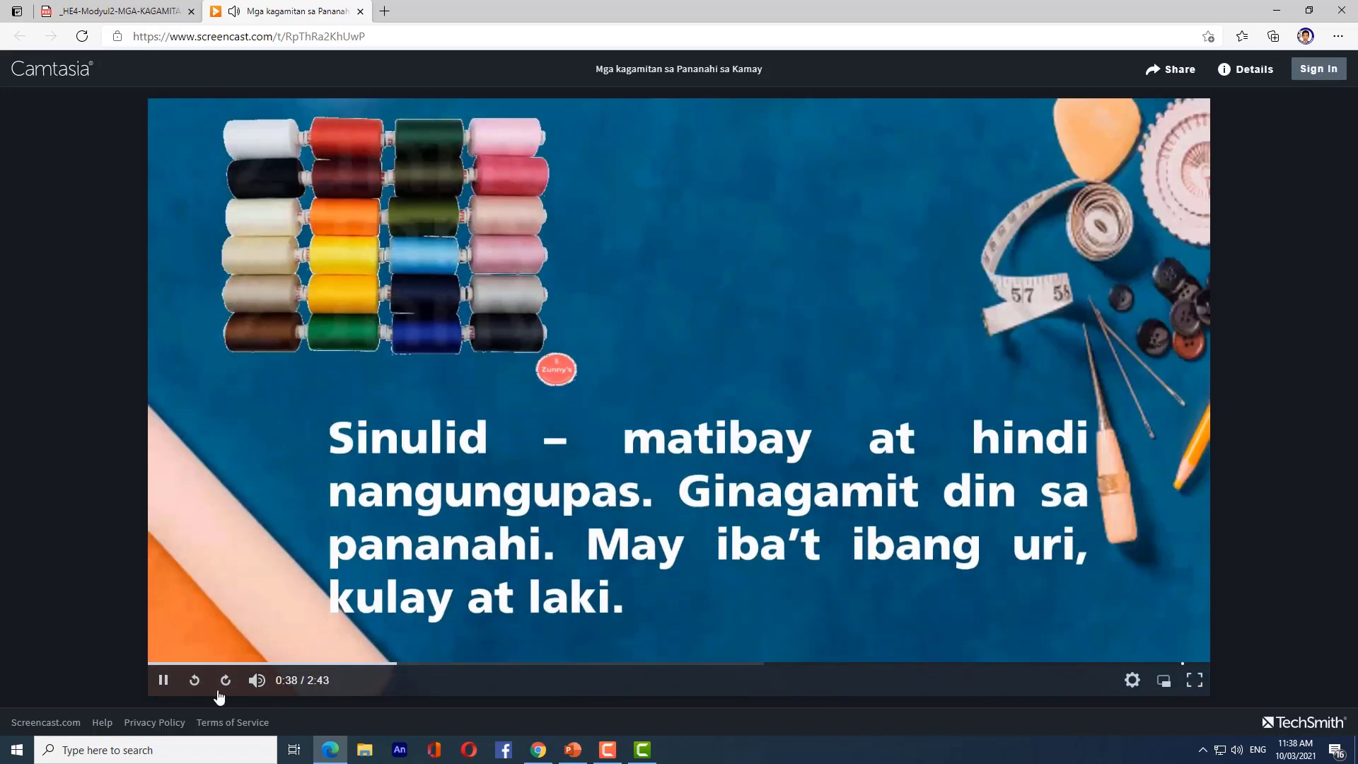
{"action": "left_click", "coordinate": [163, 679]}
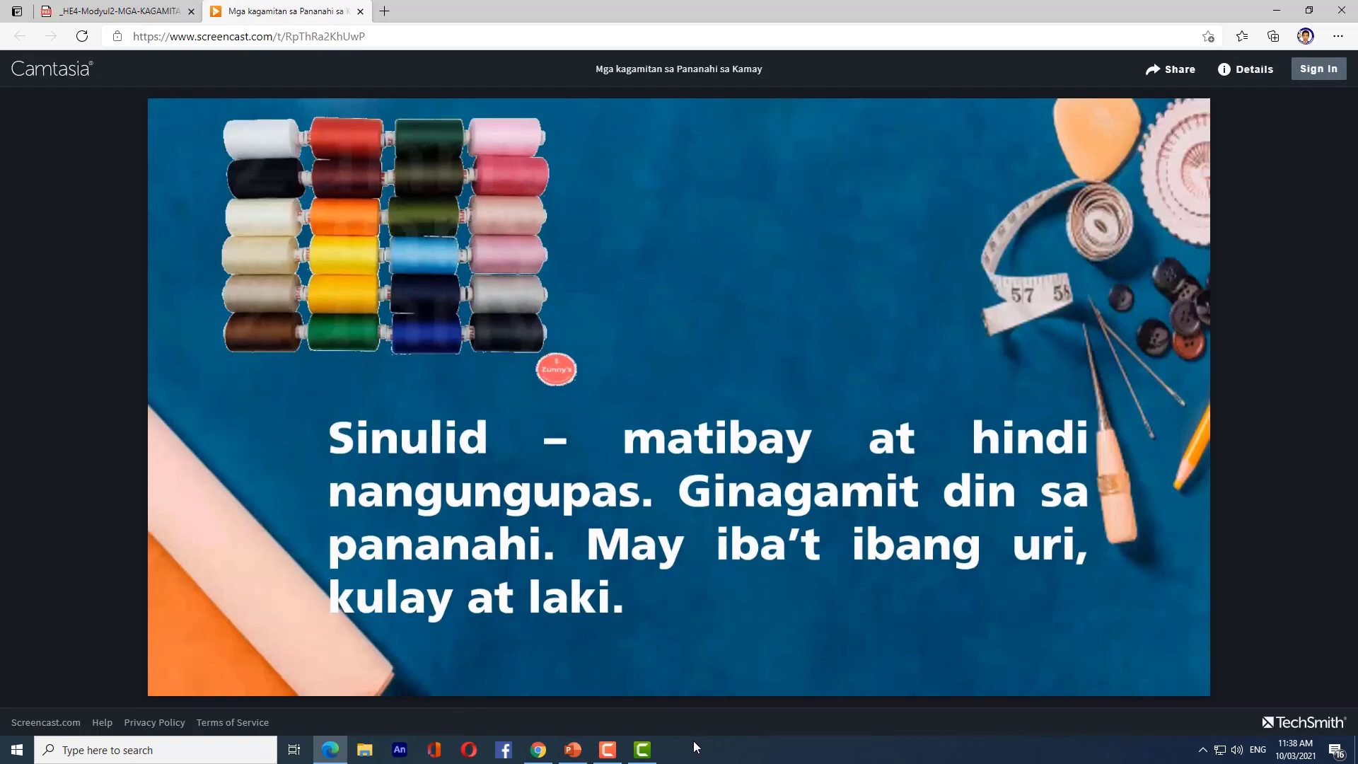
{"action": "mouse_move", "coordinate": [1008, 675]}
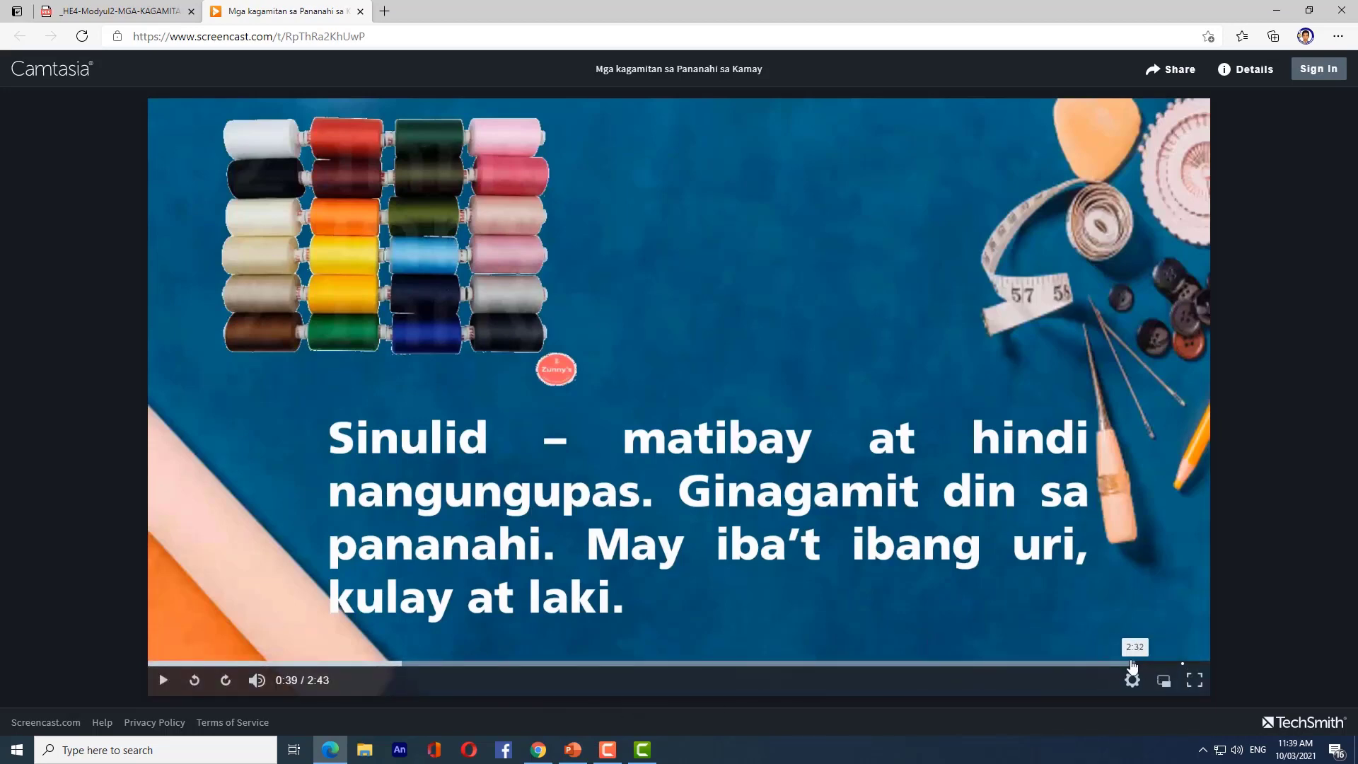
{"action": "left_click", "coordinate": [1132, 663]}
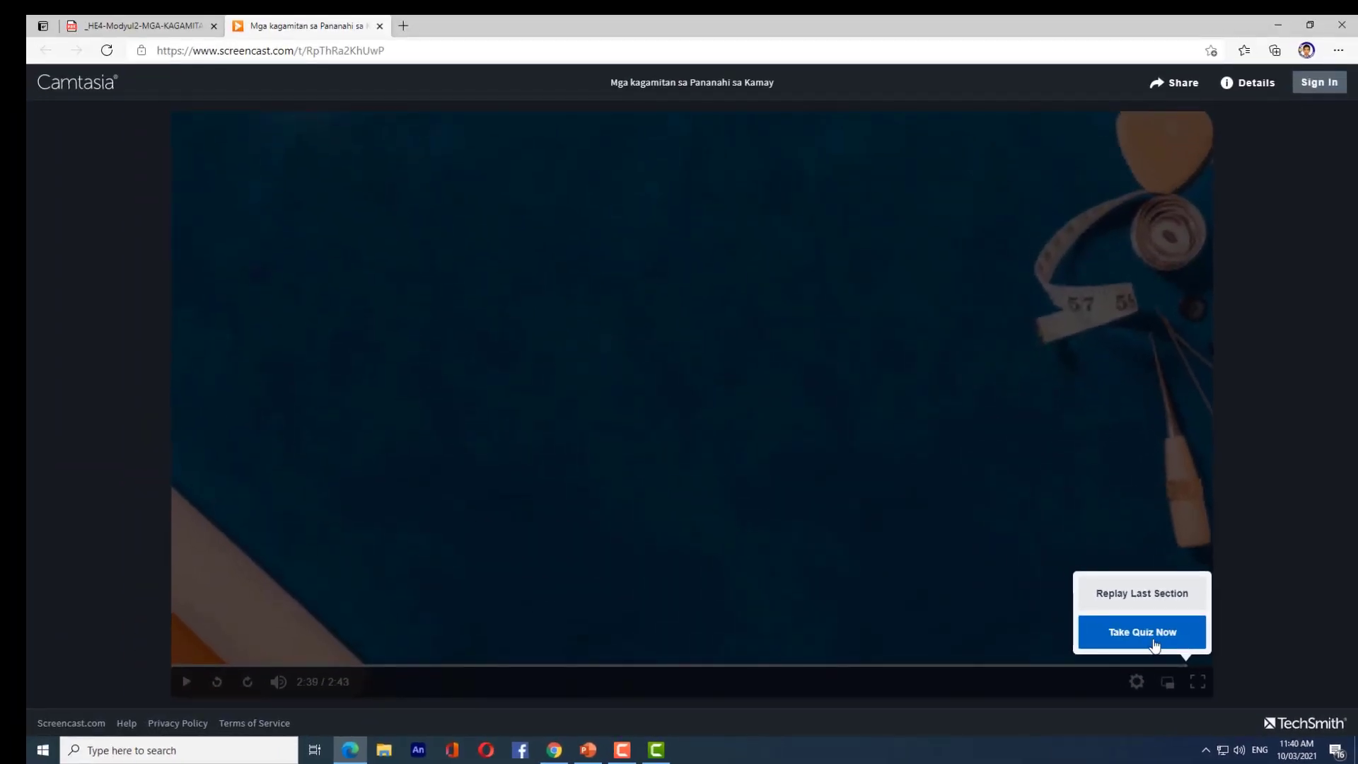
- Start the quiz, answering question 1 with D. Medida and question 2 with B. Emery bag
{"action": "left_click", "coordinate": [1155, 639]}
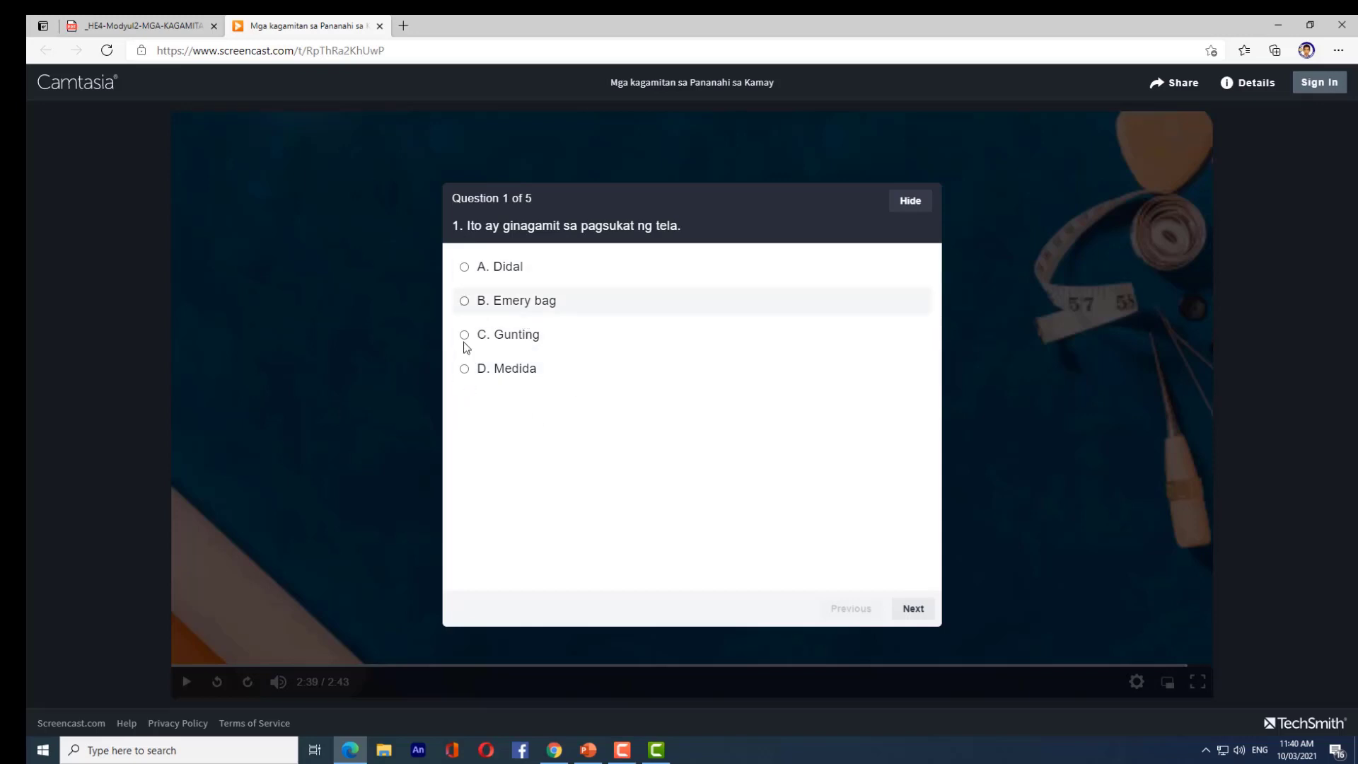
{"action": "left_click", "coordinate": [464, 369]}
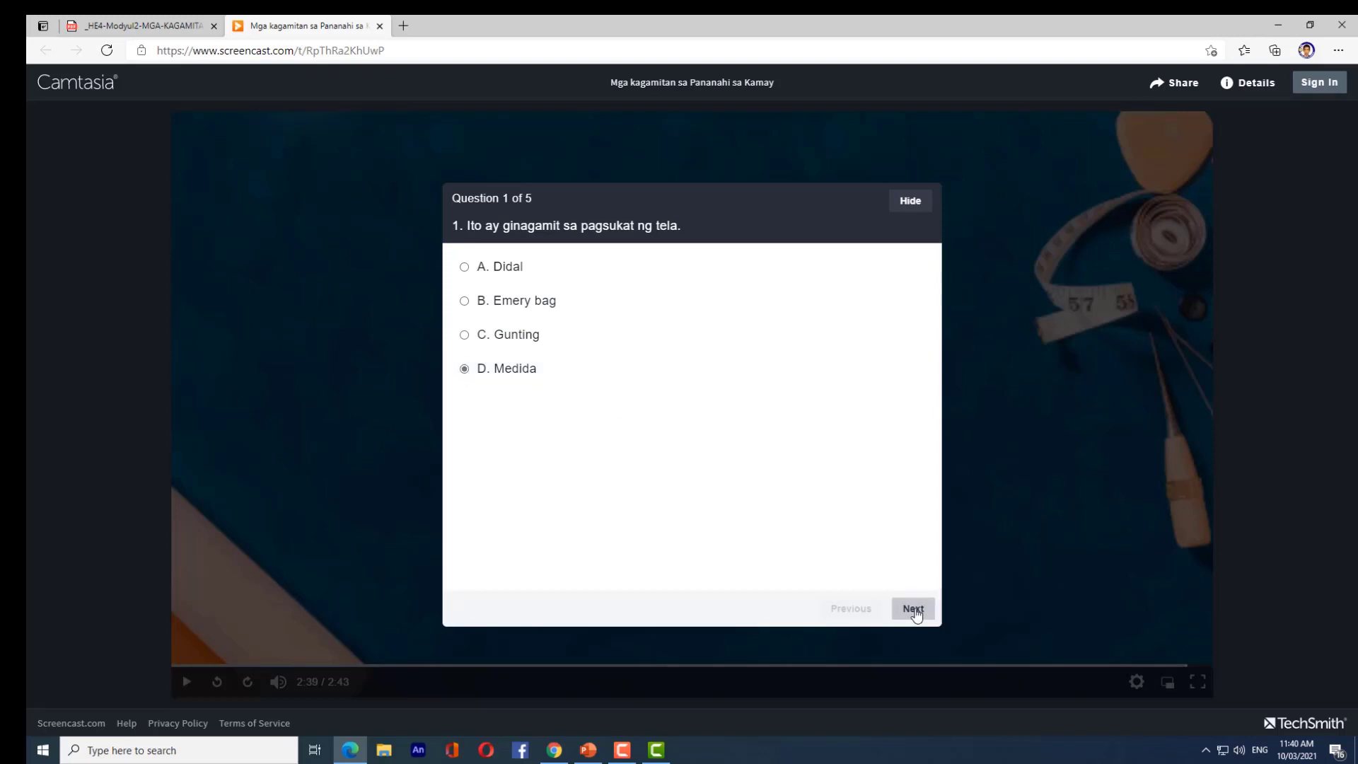
{"action": "left_click", "coordinate": [914, 611]}
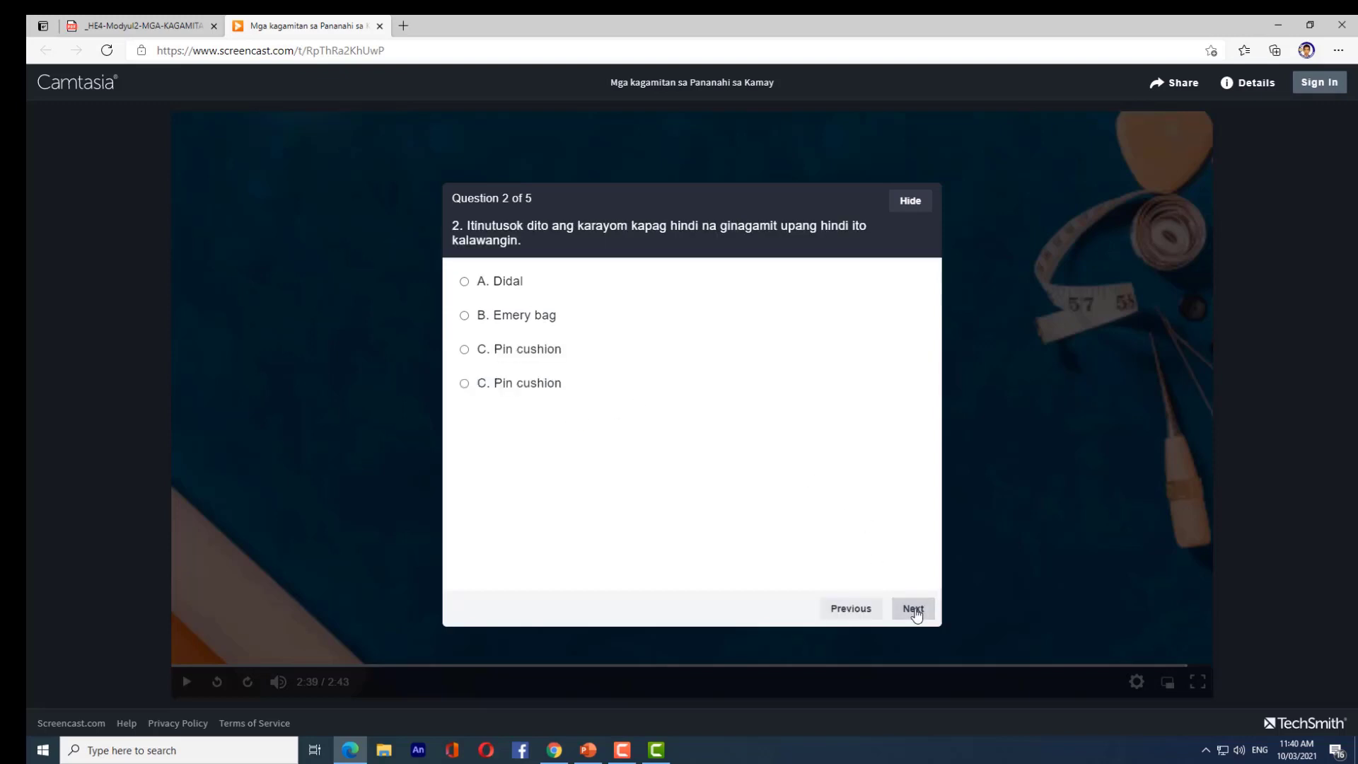
{"action": "left_click", "coordinate": [464, 314]}
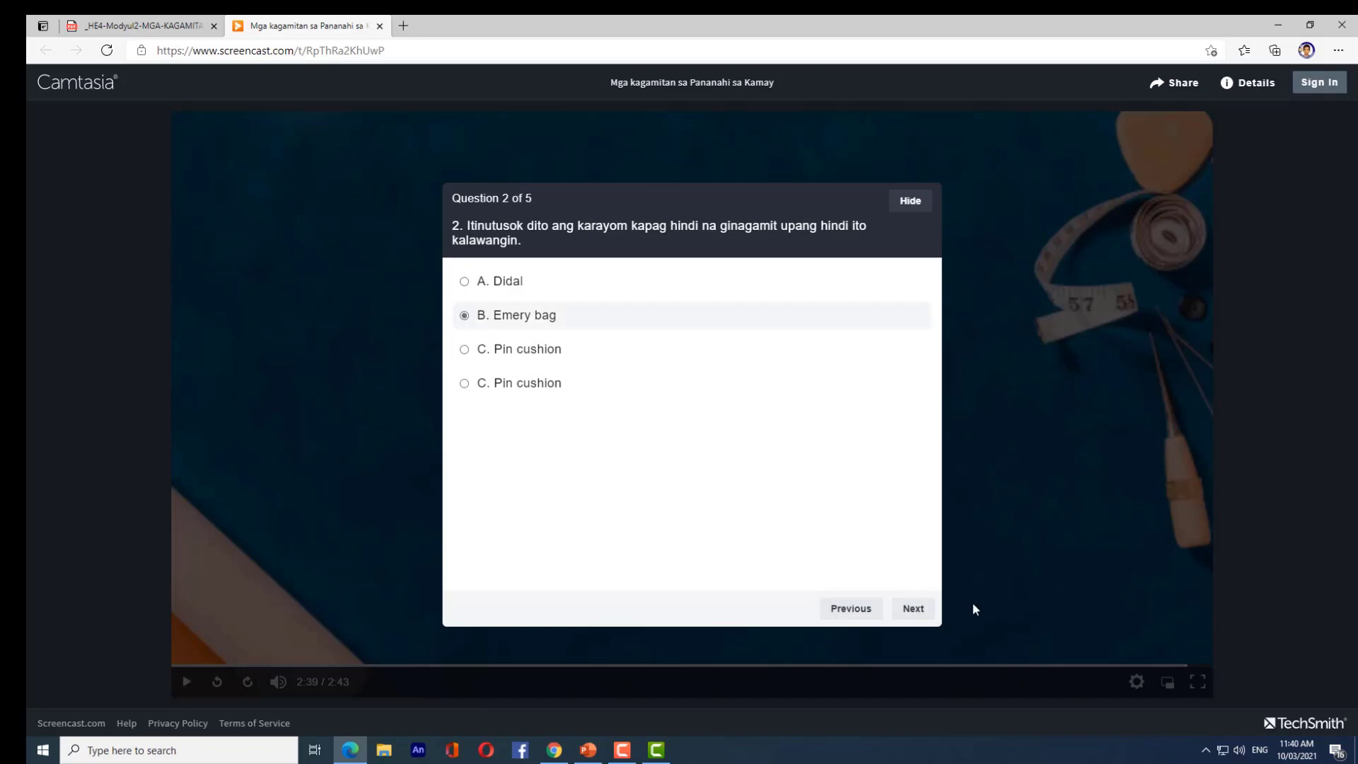
{"action": "left_click", "coordinate": [913, 611]}
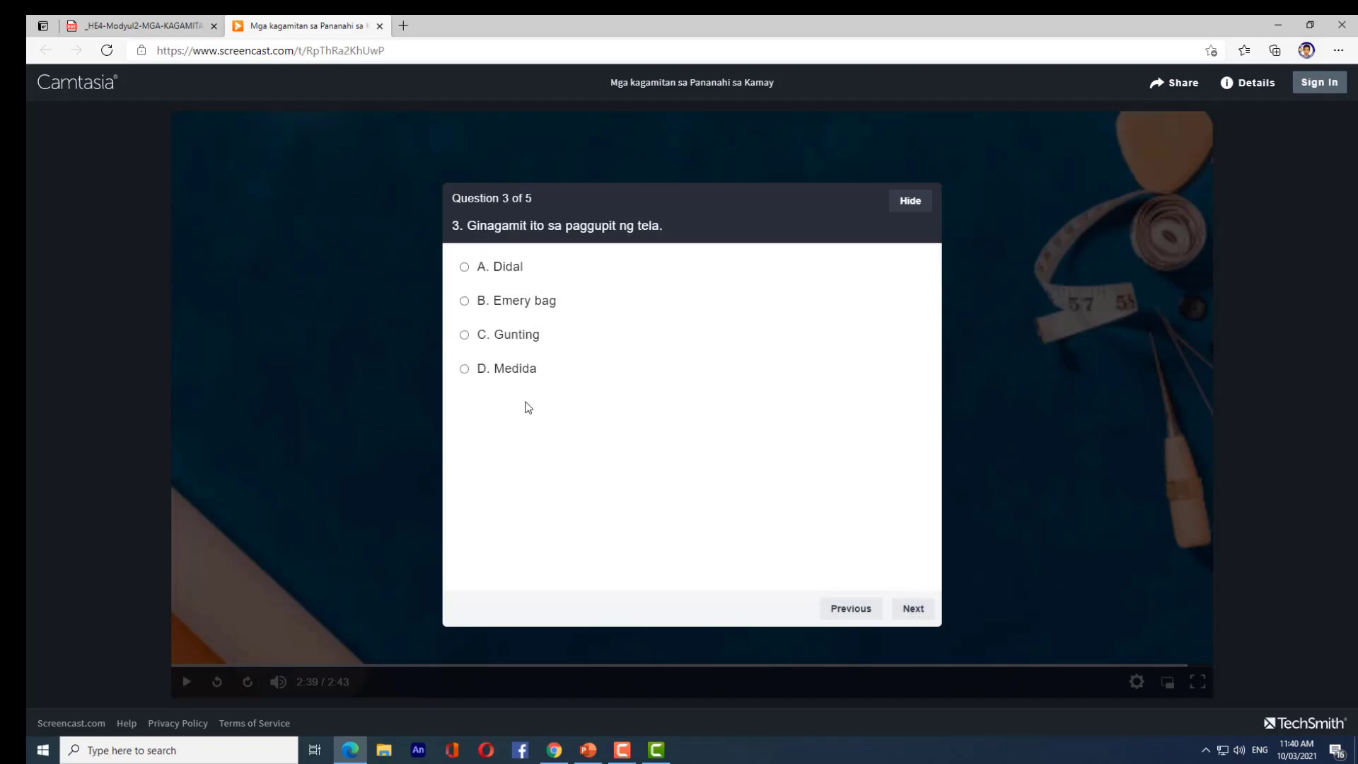
- Answer question 3 with C. Gunting and question 4 with D. Sinulid, then submit after question 5
{"action": "left_click", "coordinate": [464, 334]}
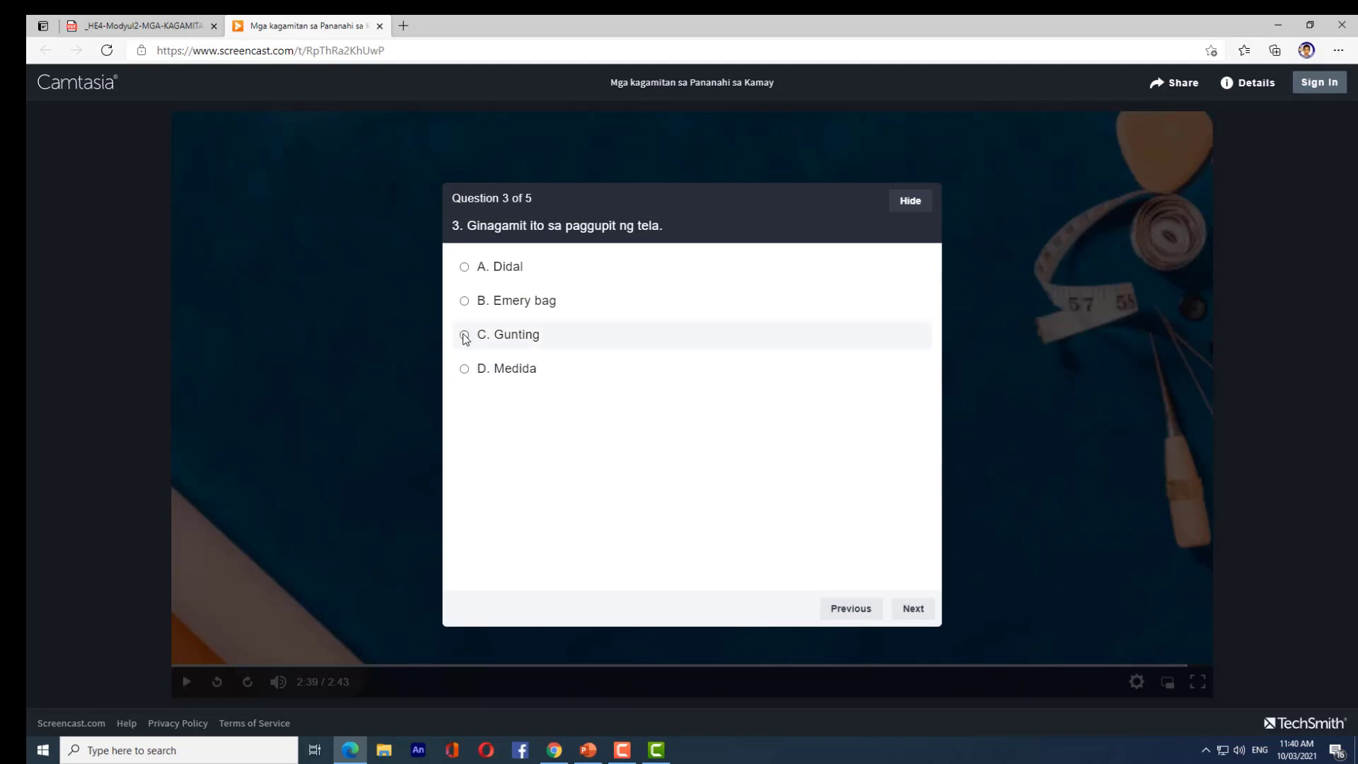
{"action": "left_click", "coordinate": [917, 607]}
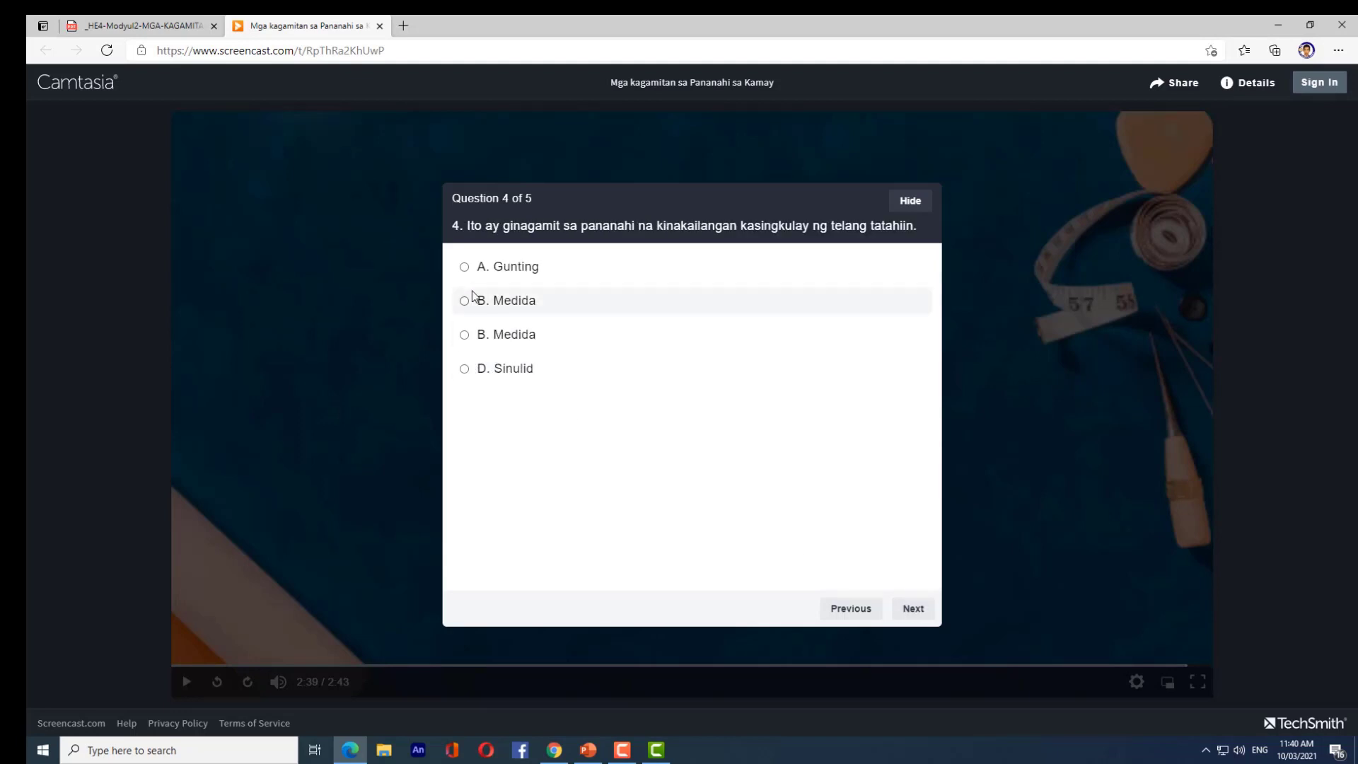
{"action": "left_click", "coordinate": [466, 369]}
{"action": "left_click", "coordinate": [913, 610]}
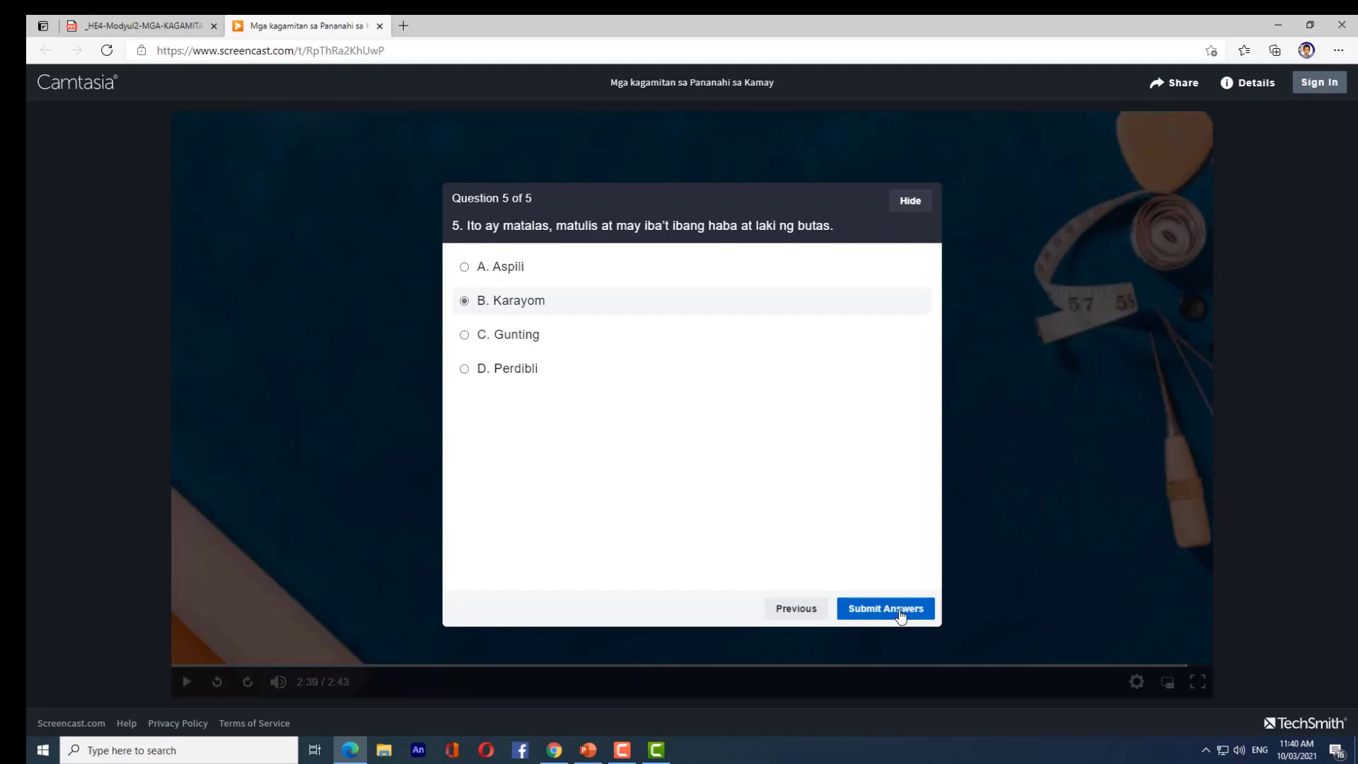
{"action": "left_click", "coordinate": [900, 613]}
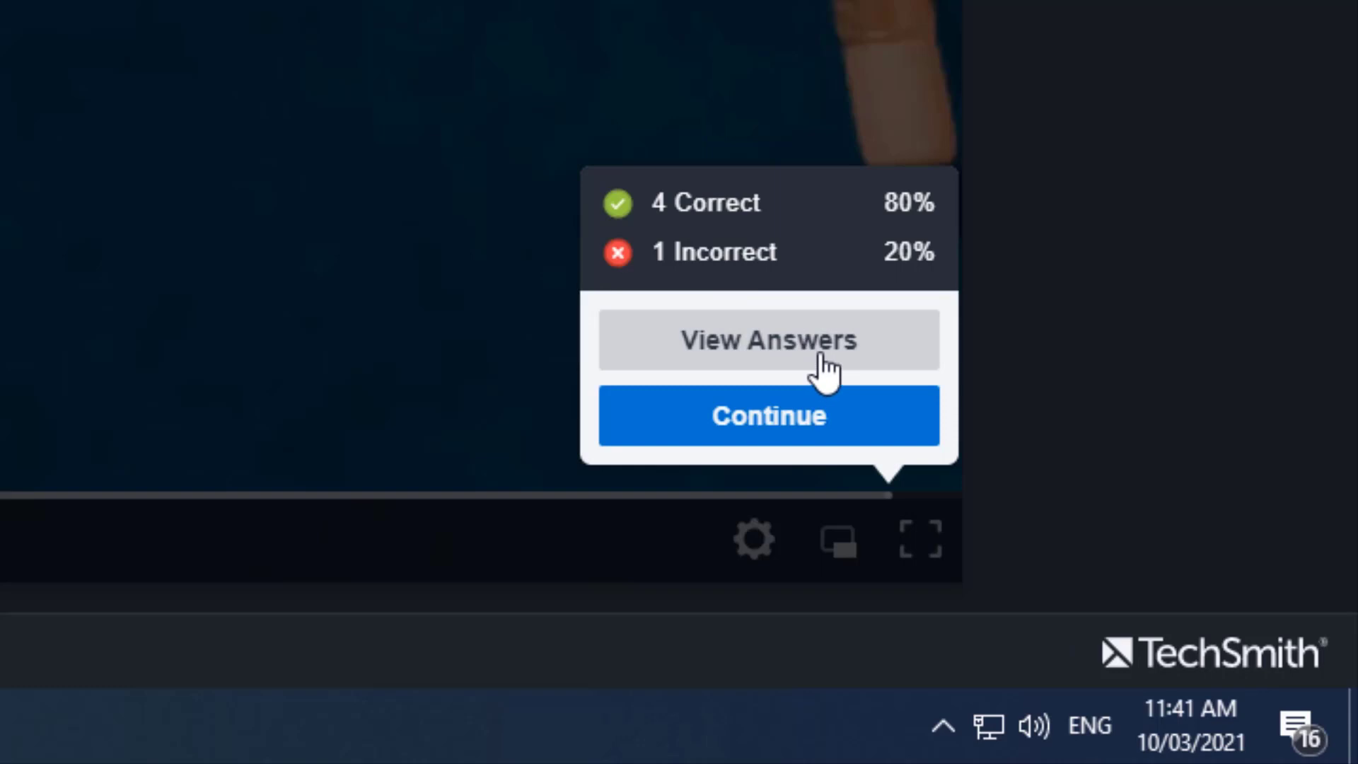
- Step through the marked answers for questions 1 to 5, then continue to finish the video
{"action": "left_click", "coordinate": [824, 367]}
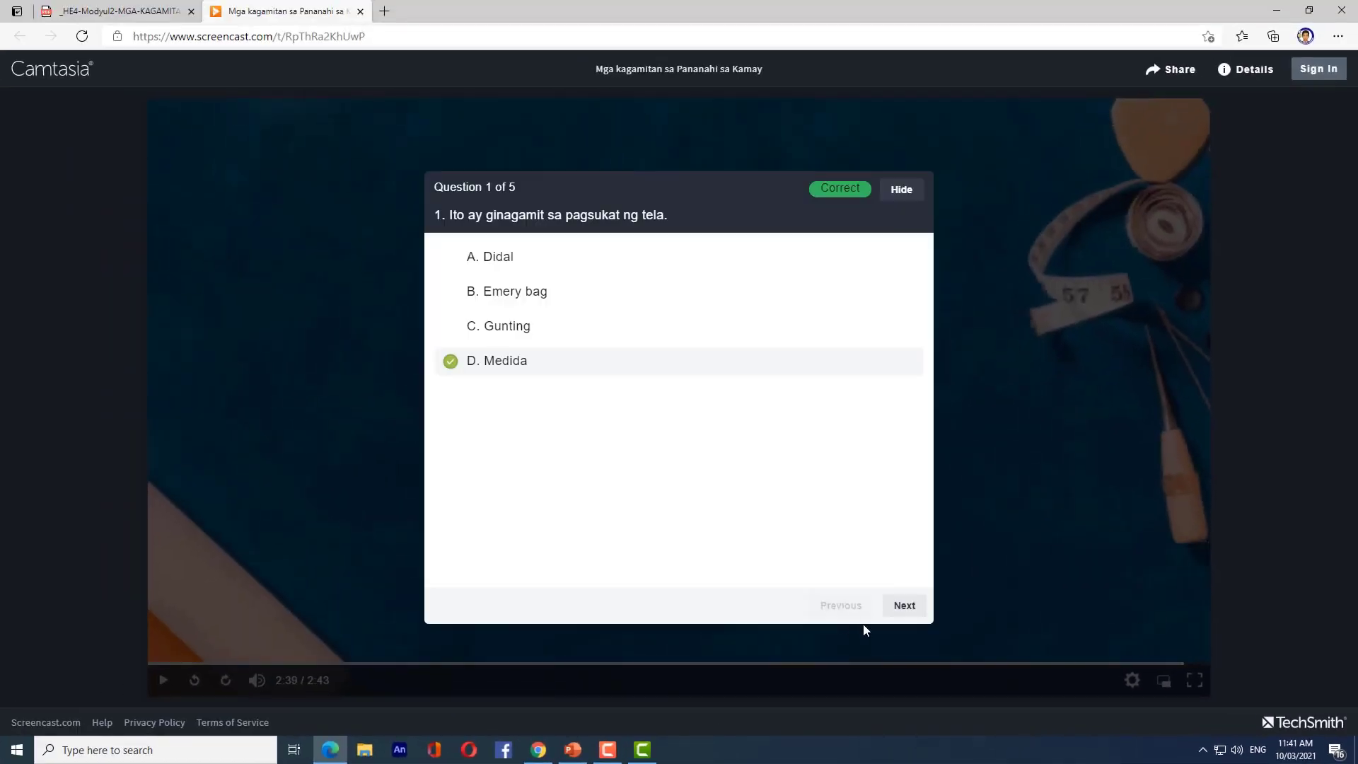
{"action": "left_click", "coordinate": [904, 607]}
{"action": "left_click", "coordinate": [907, 612]}
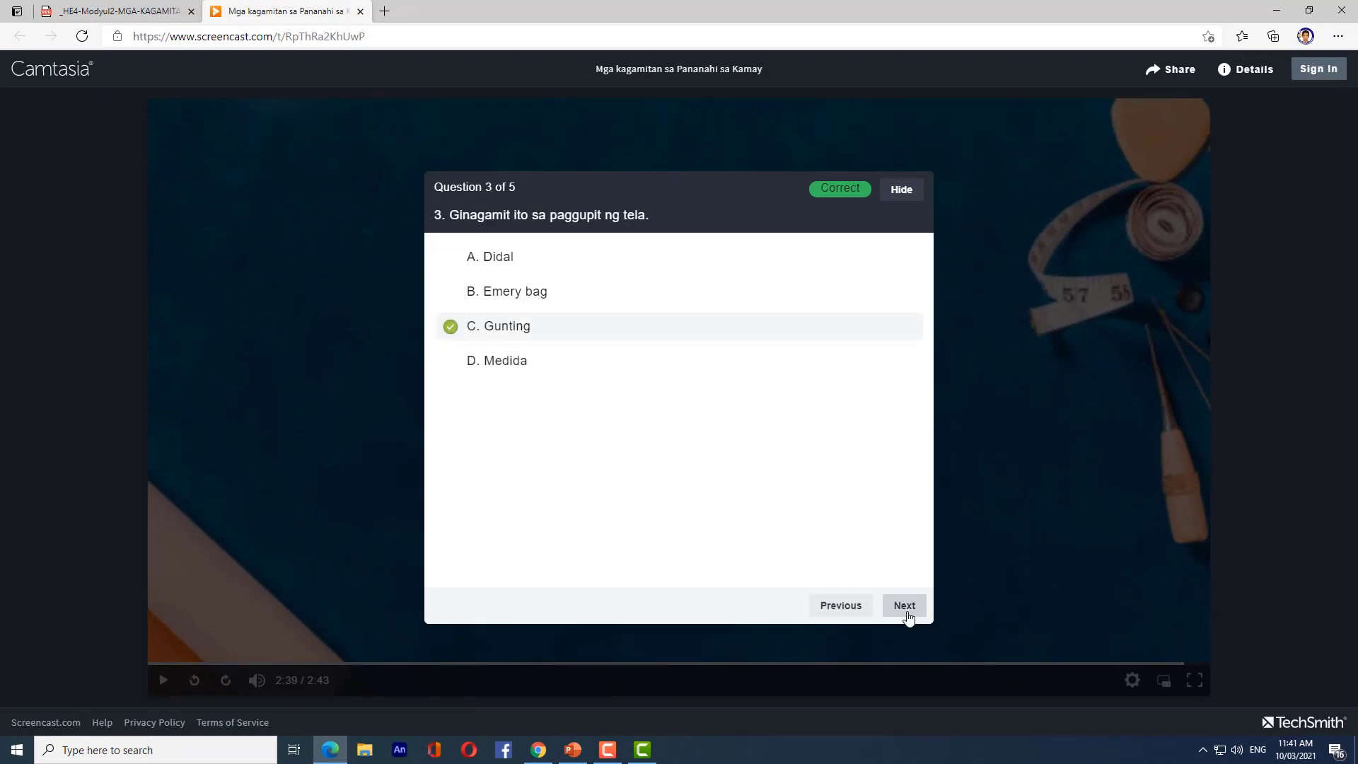
{"action": "left_click", "coordinate": [907, 608]}
{"action": "left_click", "coordinate": [909, 615]}
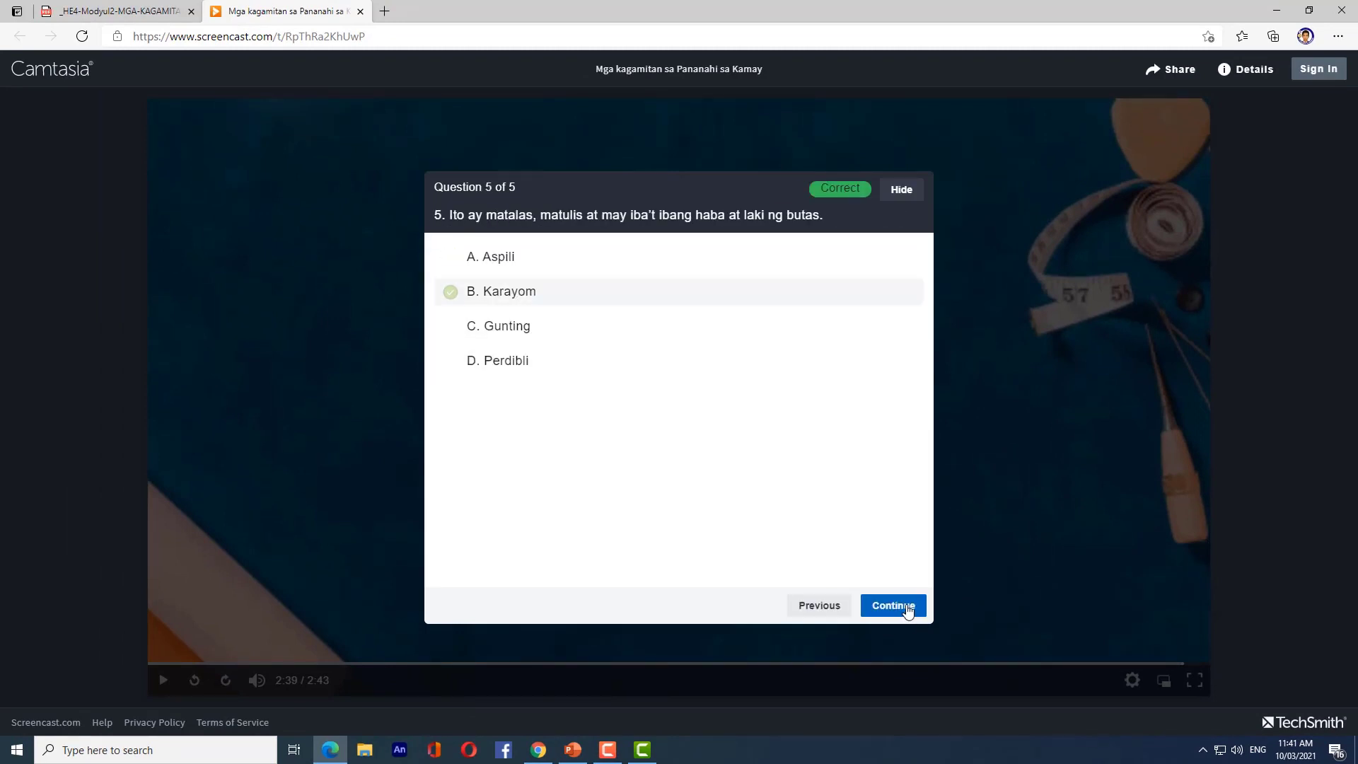
{"action": "left_click", "coordinate": [910, 612]}
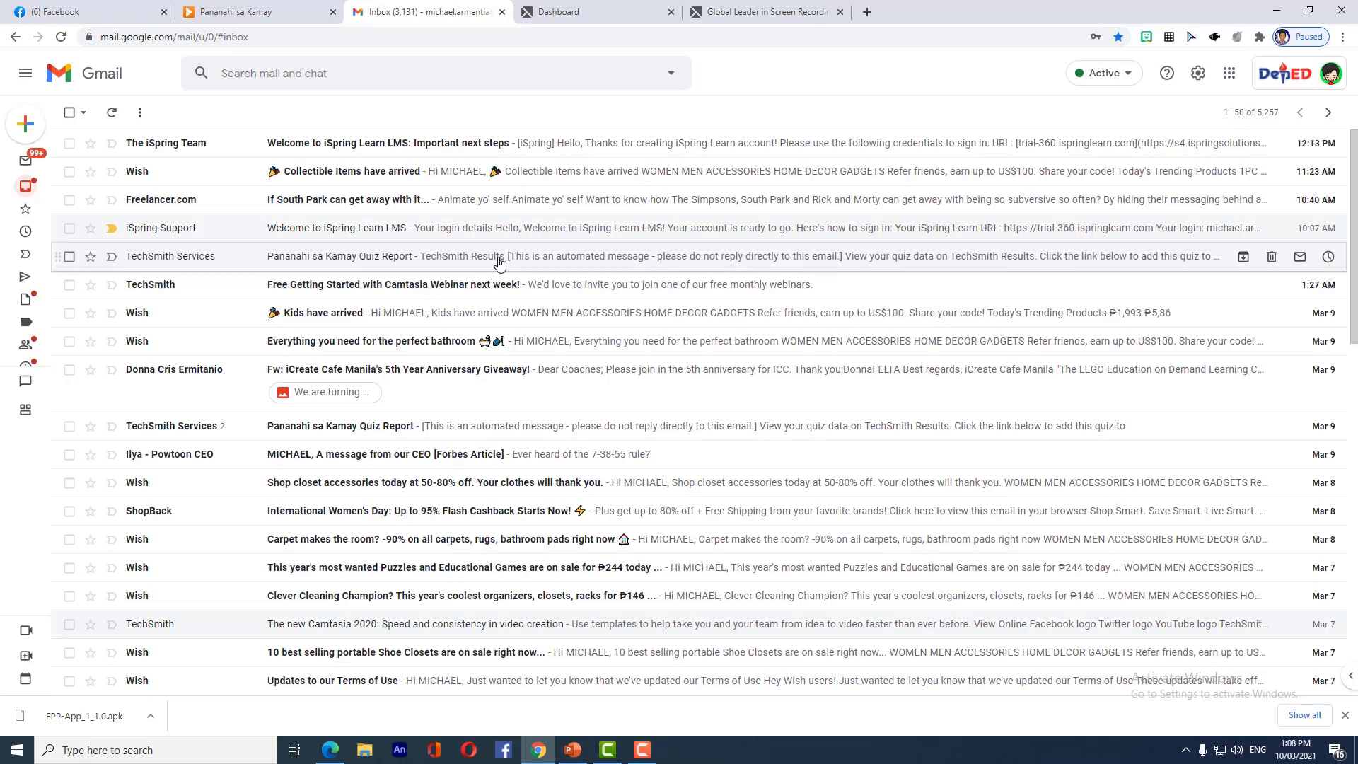
- Check the quiz report e-mail's average score, high score and active dates, then show the Results dashboard
{"action": "left_click", "coordinate": [499, 263]}
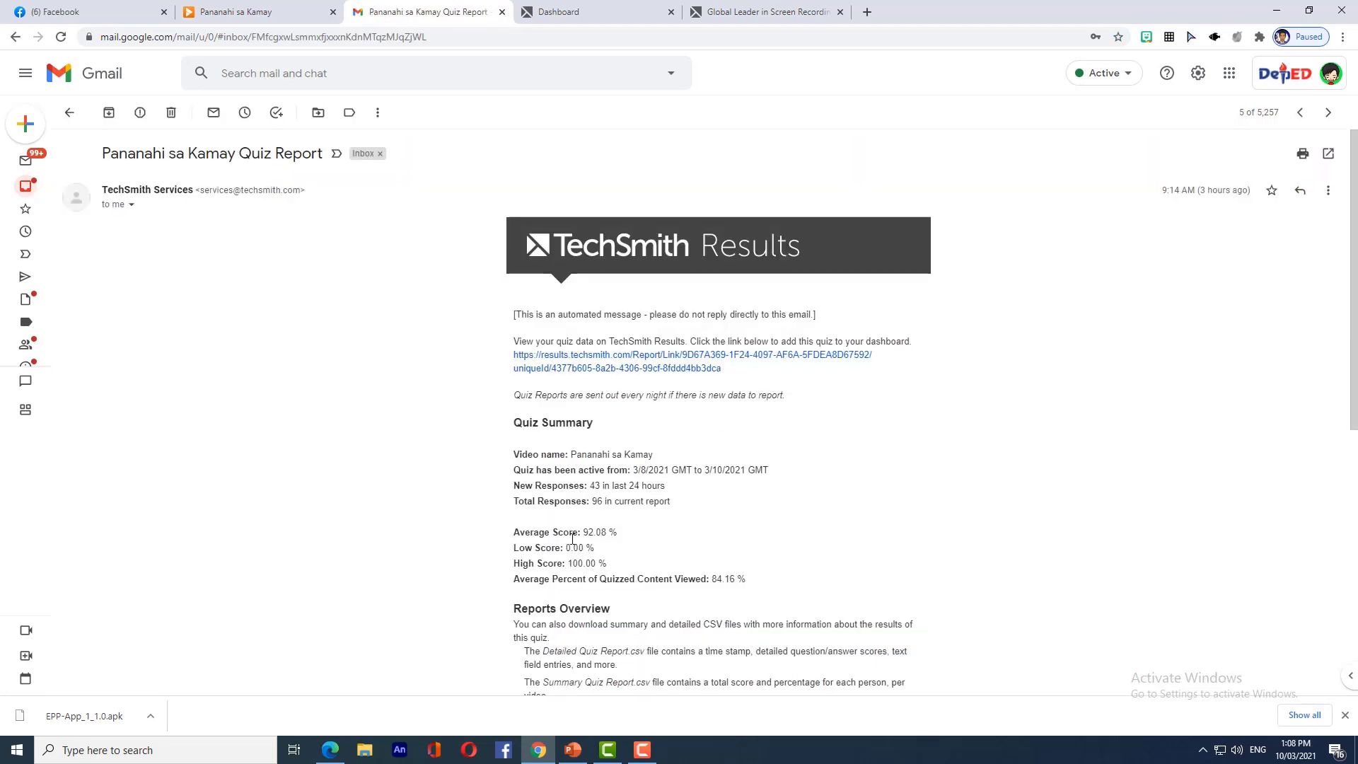
{"action": "left_click_drag", "start_coordinate": [514, 531], "coordinate": [626, 541]}
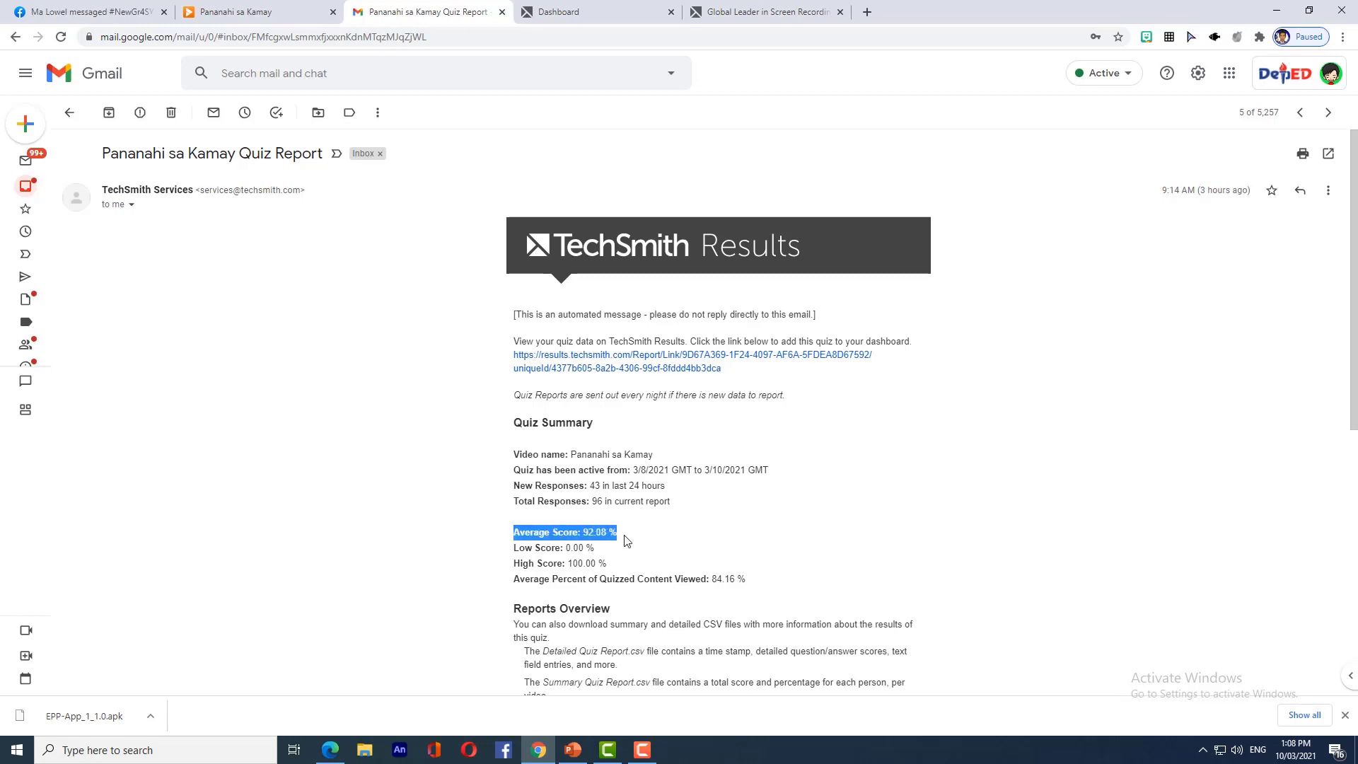
{"action": "left_click_drag", "start_coordinate": [515, 564], "coordinate": [610, 563]}
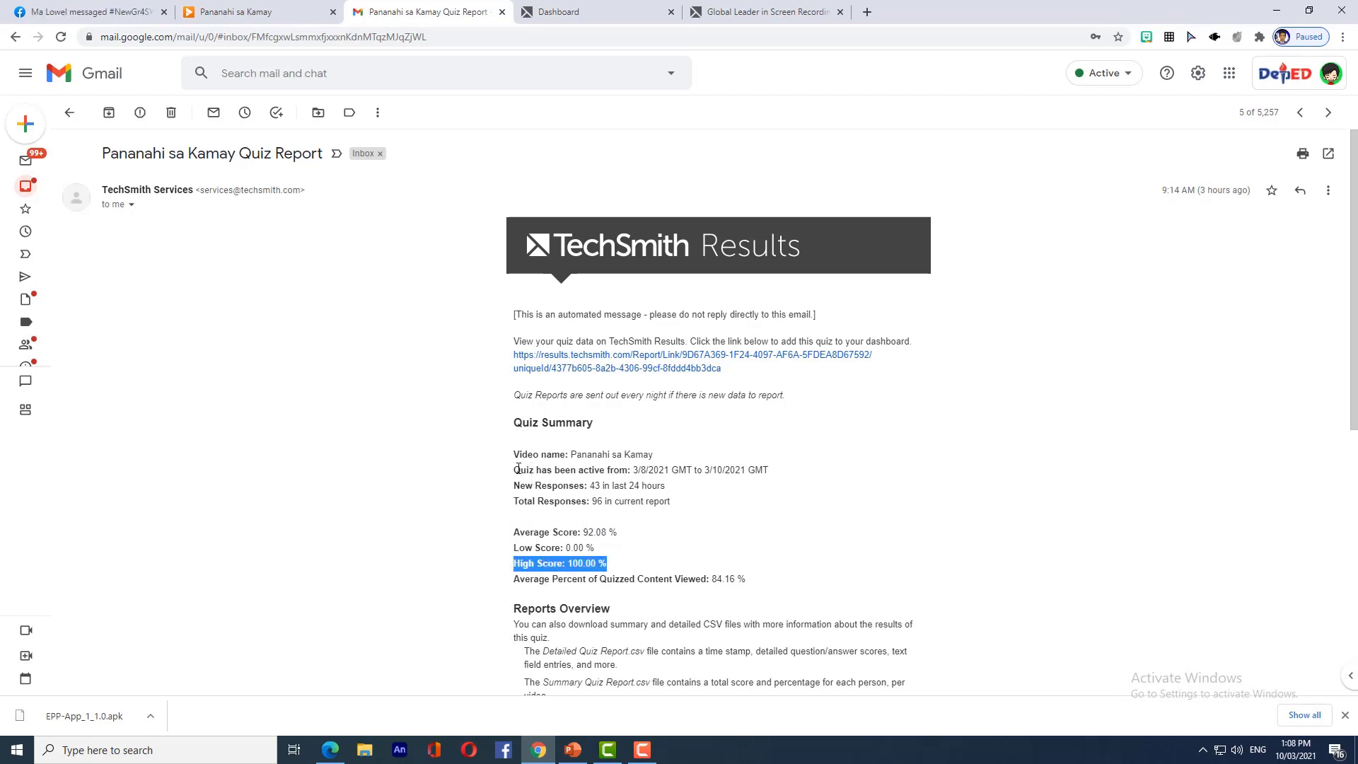
{"action": "left_click_drag", "start_coordinate": [518, 471], "coordinate": [813, 469]}
{"action": "left_click", "coordinate": [420, 523]}
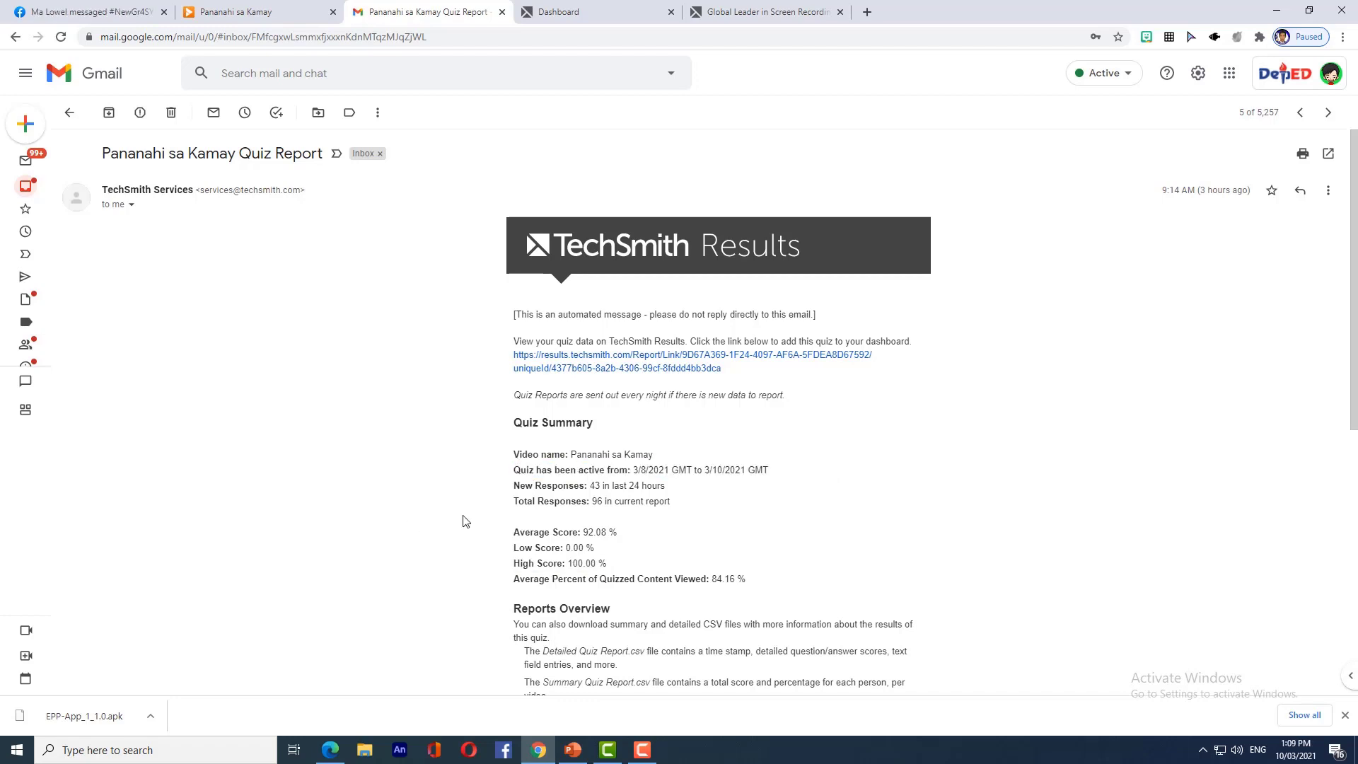
{"action": "left_click", "coordinate": [761, 10]}
{"action": "left_click", "coordinate": [631, 7]}
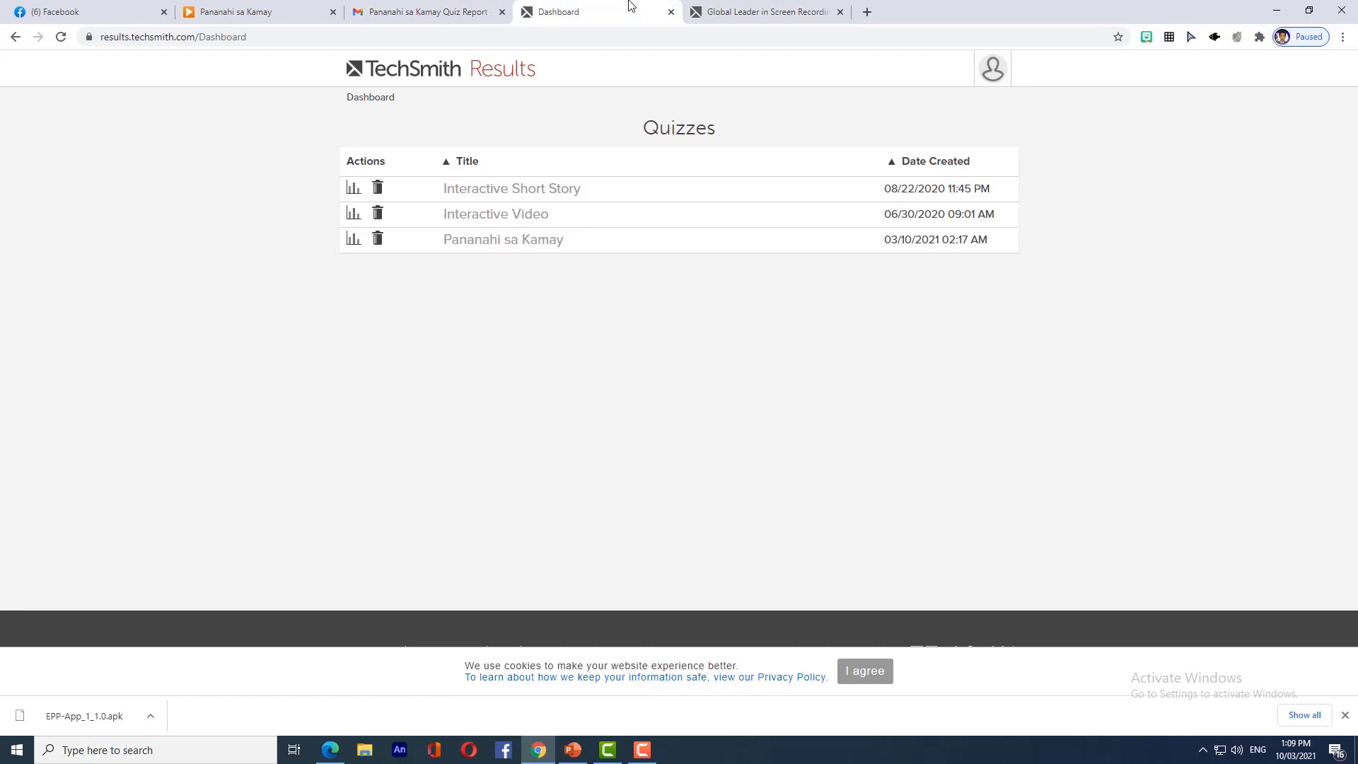
- Open the Pananahi sa Kamay report, download its Summary CSV, and open Summary Quiz Report (1).csv
{"action": "left_click", "coordinate": [354, 240]}
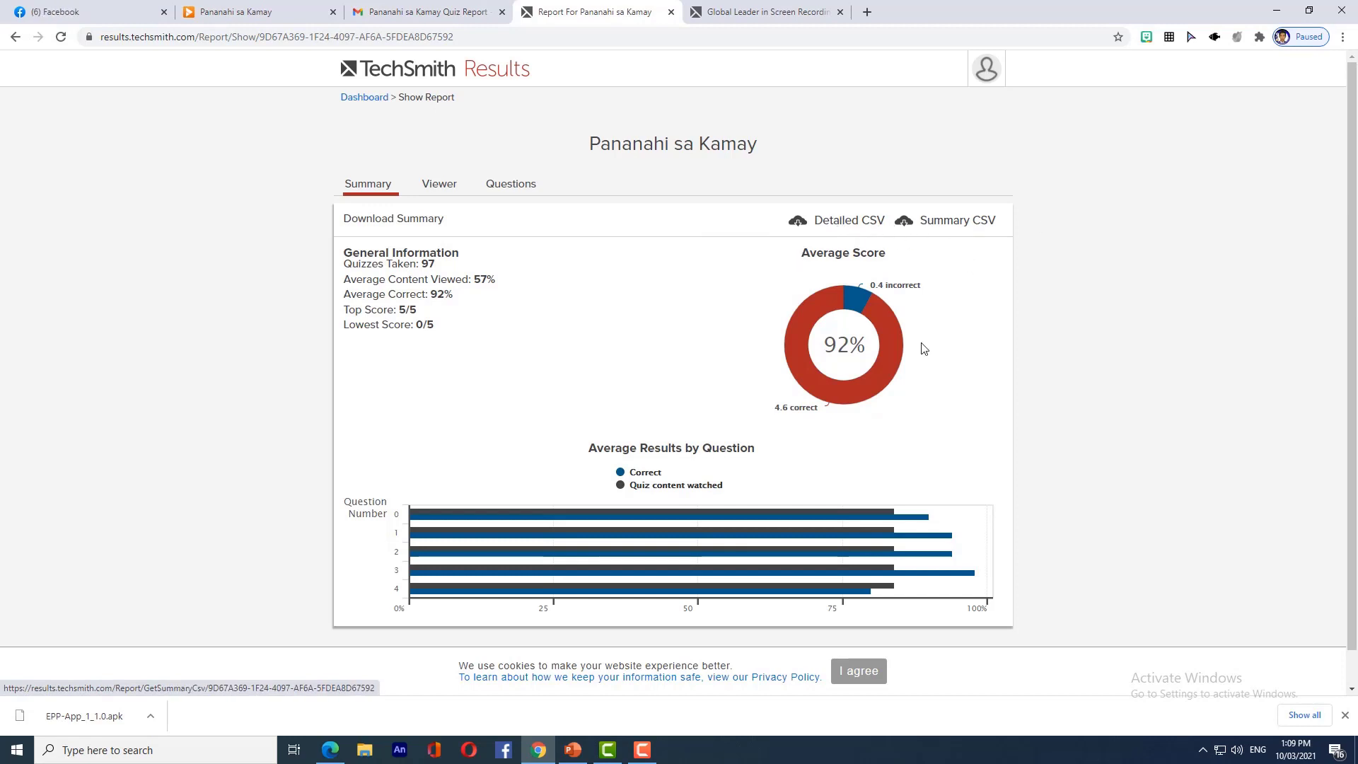
{"action": "scroll", "coordinate": [921, 345], "scroll_direction": "down", "scroll_amount": 1}
{"action": "scroll", "coordinate": [940, 283], "scroll_direction": "up", "scroll_amount": 1}
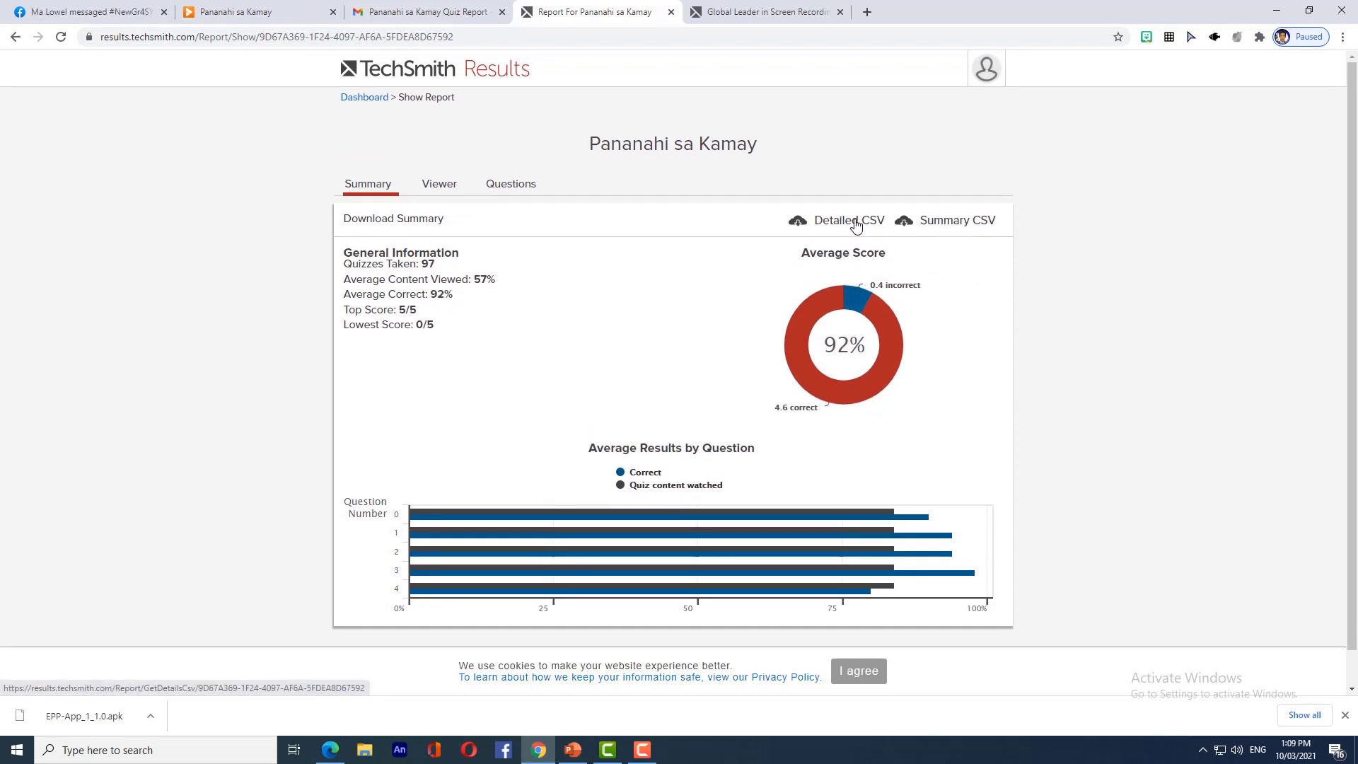
{"action": "left_click", "coordinate": [965, 228]}
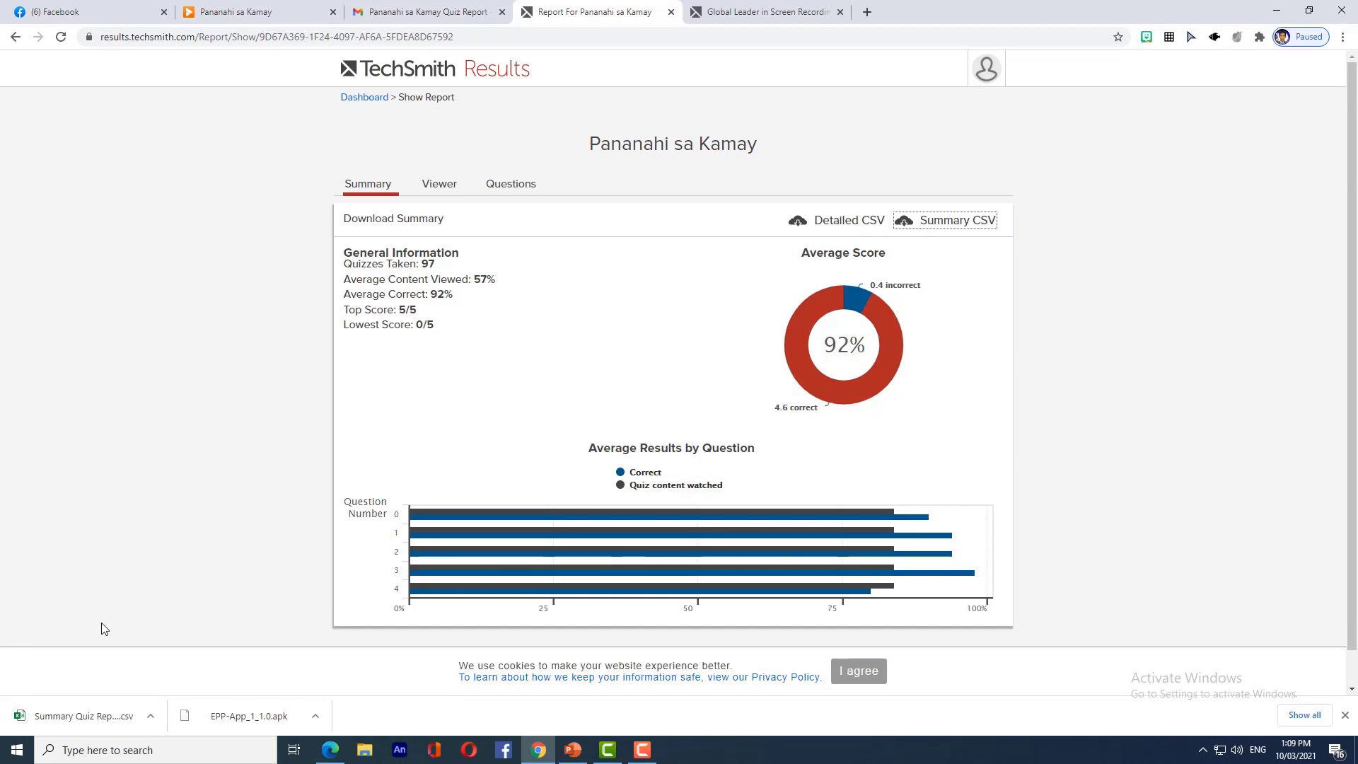
{"action": "left_click", "coordinate": [72, 717]}
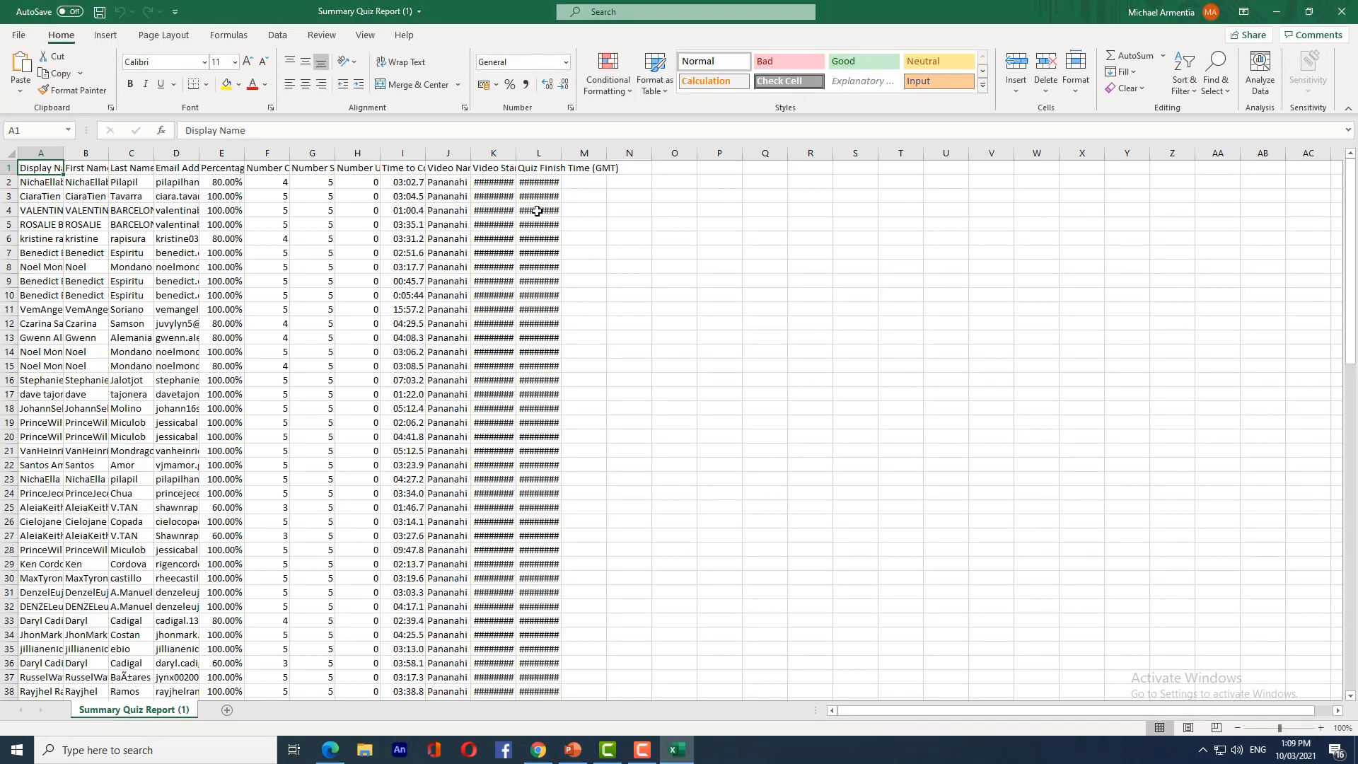
- Fit the start and finish time columns, display names in column A, columns B to D, and columns F and G
{"action": "double_click", "coordinate": [516, 153]}
{"action": "double_click", "coordinate": [652, 152]}
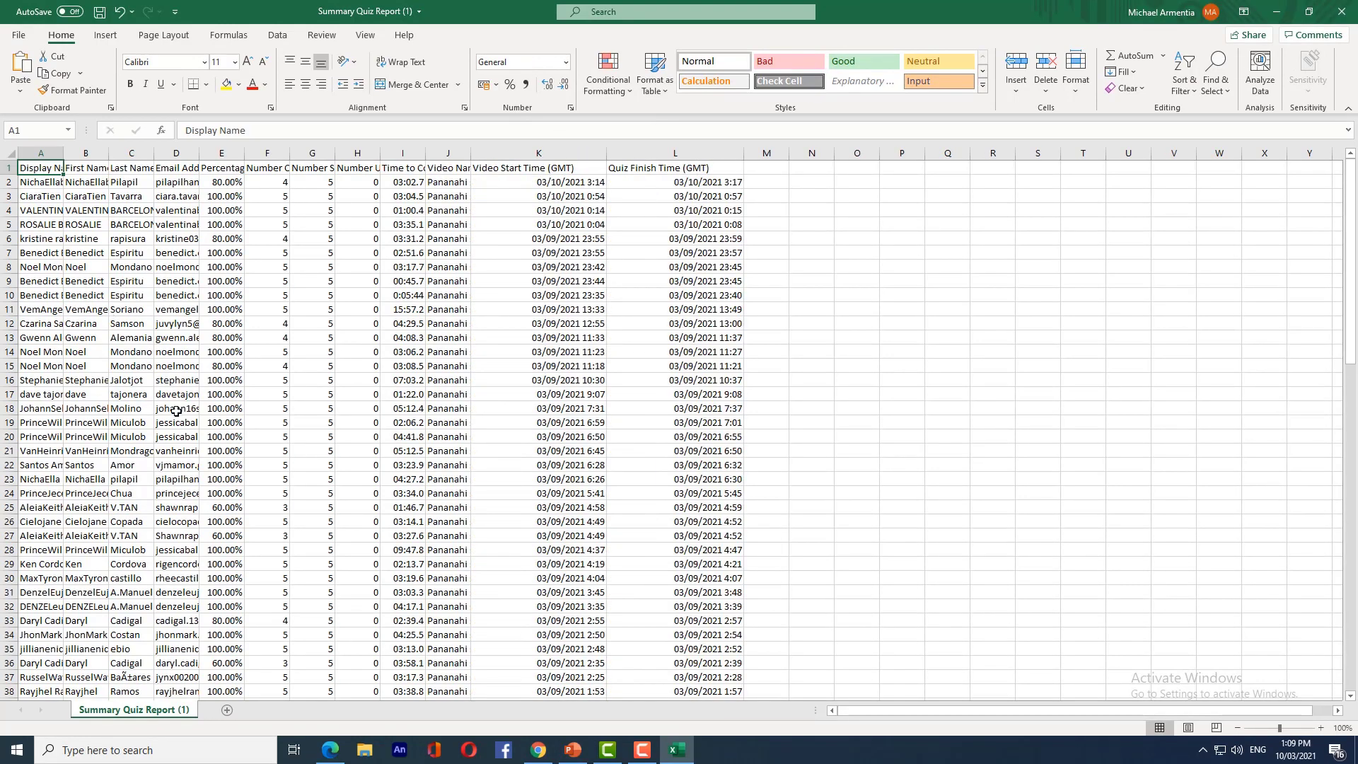
{"action": "left_click_drag", "start_coordinate": [68, 160], "coordinate": [114, 158]}
{"action": "double_click", "coordinate": [158, 152]}
{"action": "double_click", "coordinate": [228, 152]}
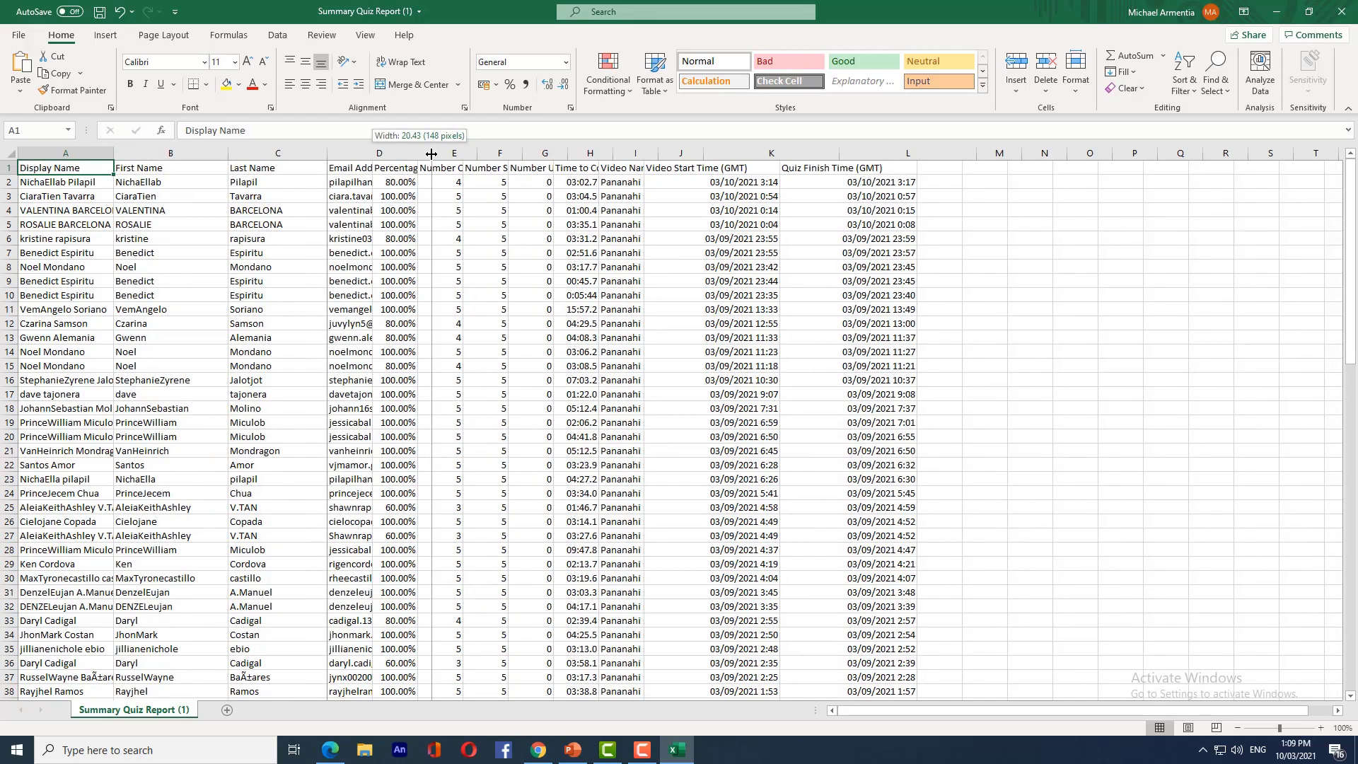
{"action": "double_click", "coordinate": [327, 153]}
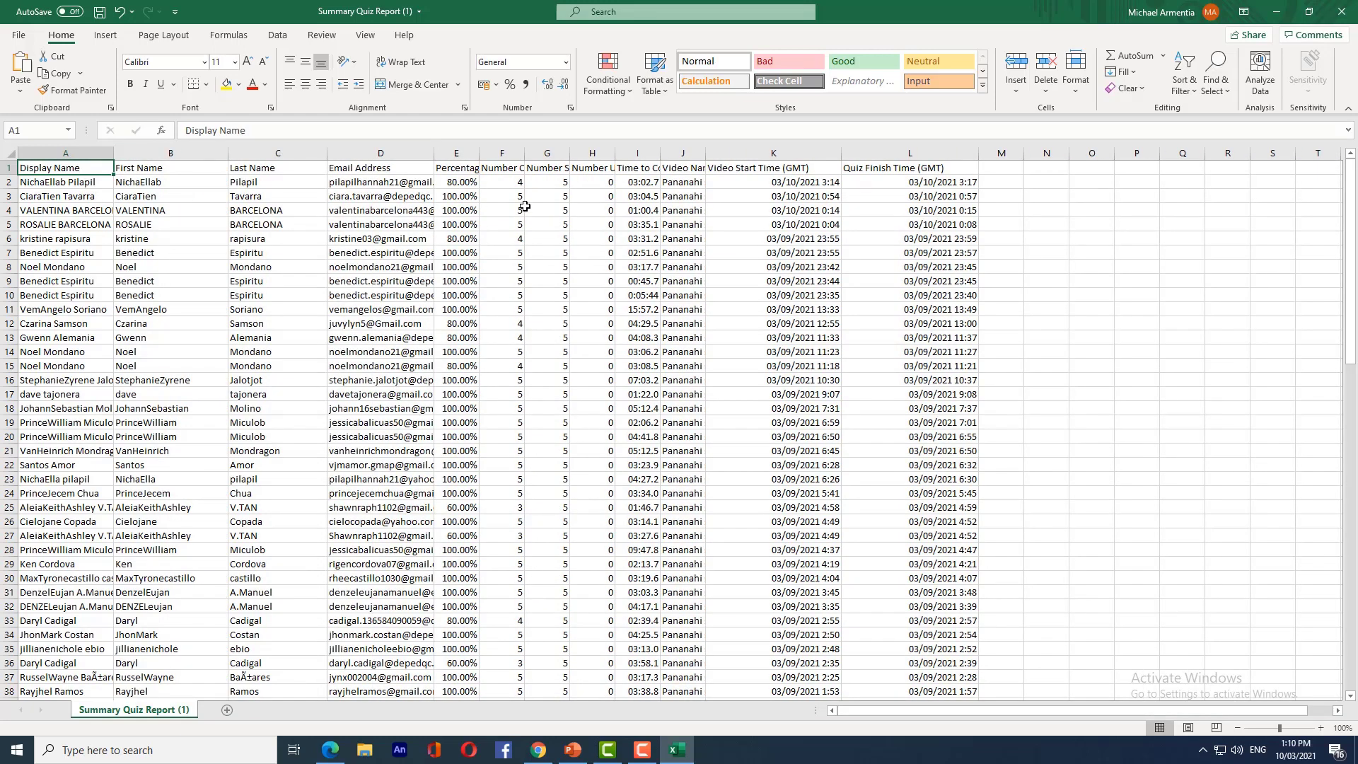
{"action": "left_click_drag", "start_coordinate": [525, 153], "coordinate": [598, 152]}
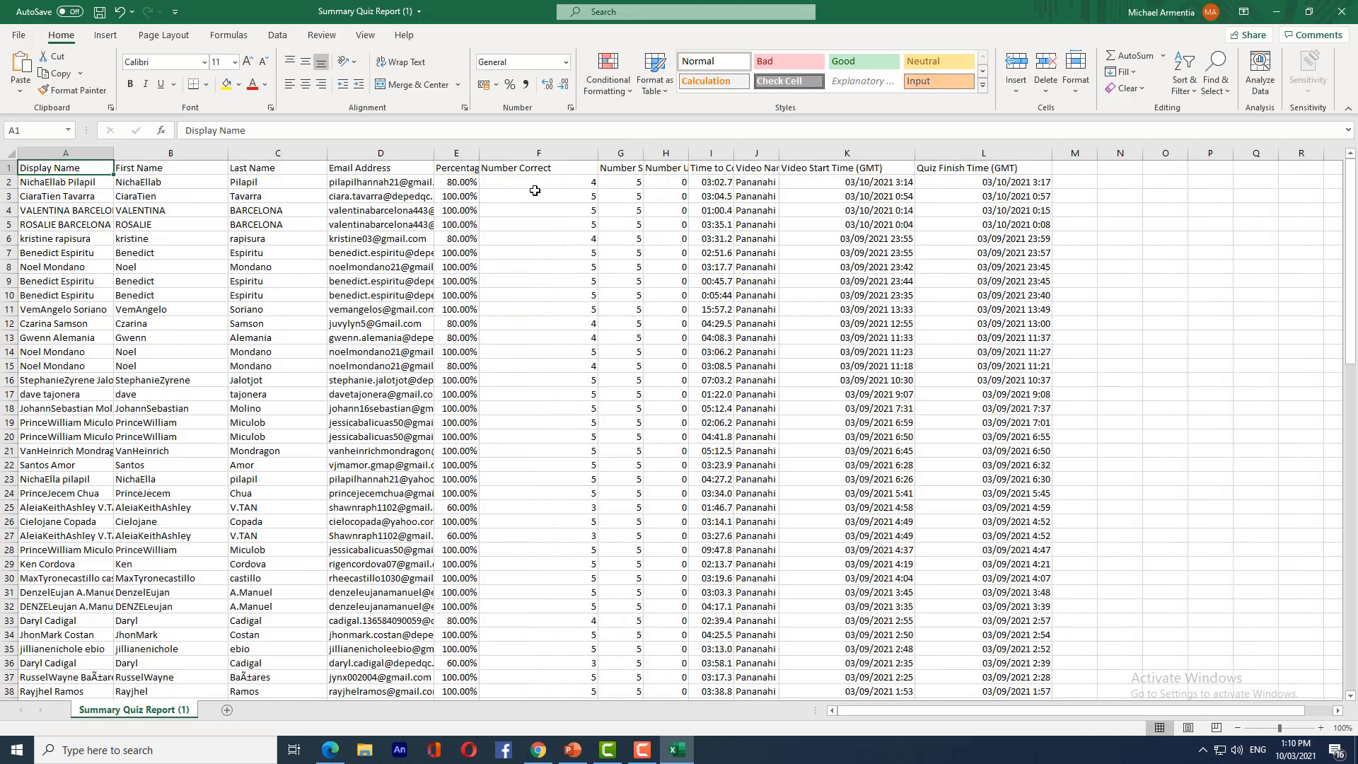
{"action": "left_click_drag", "start_coordinate": [690, 153], "coordinate": [689, 153]}
{"action": "double_click", "coordinate": [644, 153]}
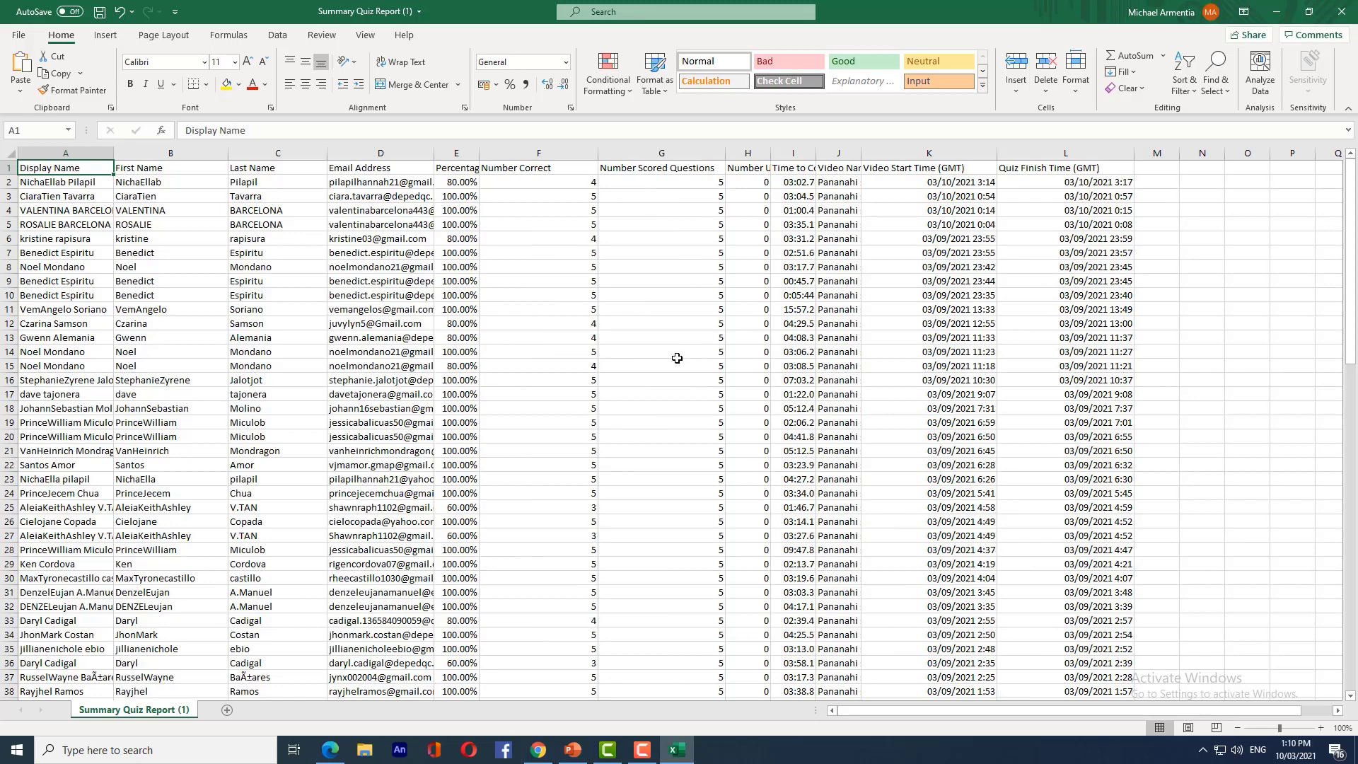
- Widen columns H, I and J to show unscored questions, time to complete and video name
{"action": "left_click_drag", "start_coordinate": [770, 153], "coordinate": [864, 153]}
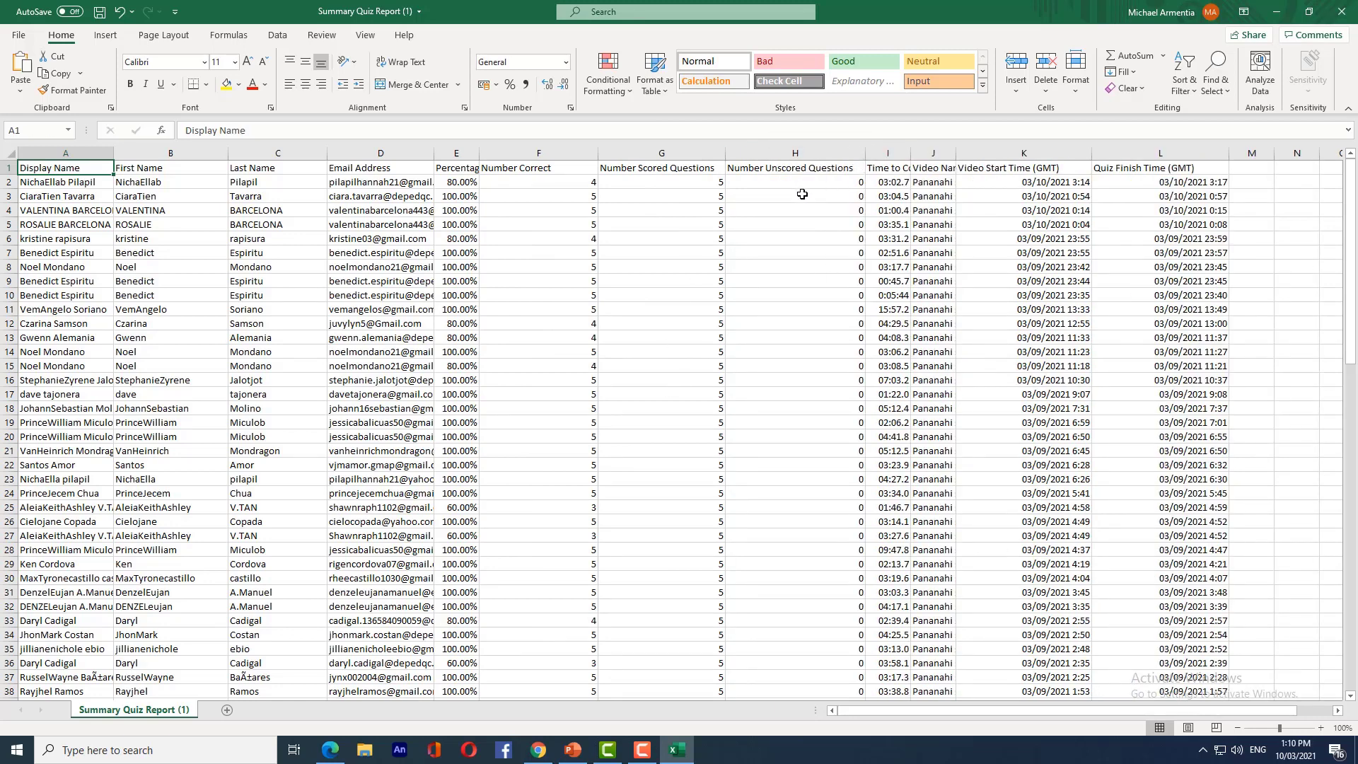
{"action": "scroll", "coordinate": [827, 276], "scroll_direction": "down", "scroll_amount": 16}
{"action": "scroll", "coordinate": [834, 361], "scroll_direction": "up", "scroll_amount": 16}
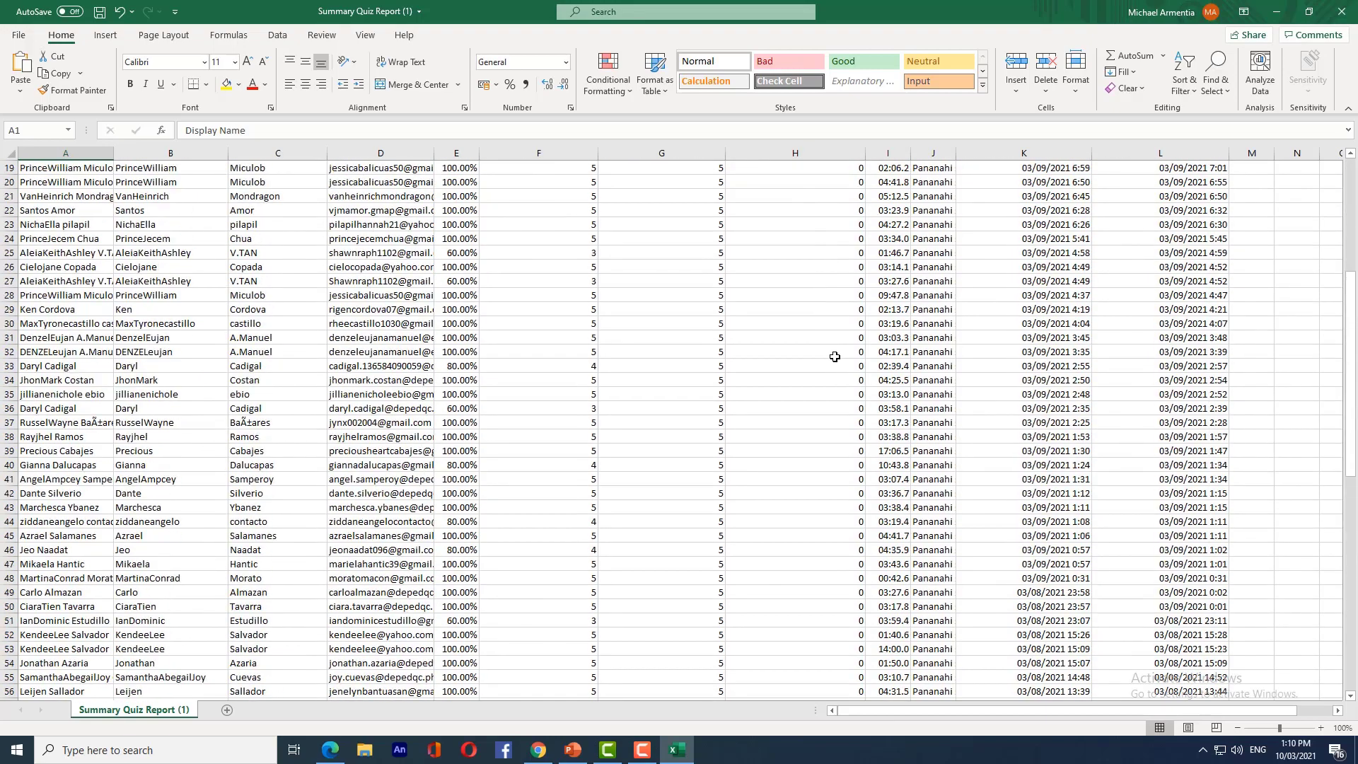
{"action": "left_click_drag", "start_coordinate": [906, 146], "coordinate": [965, 152]}
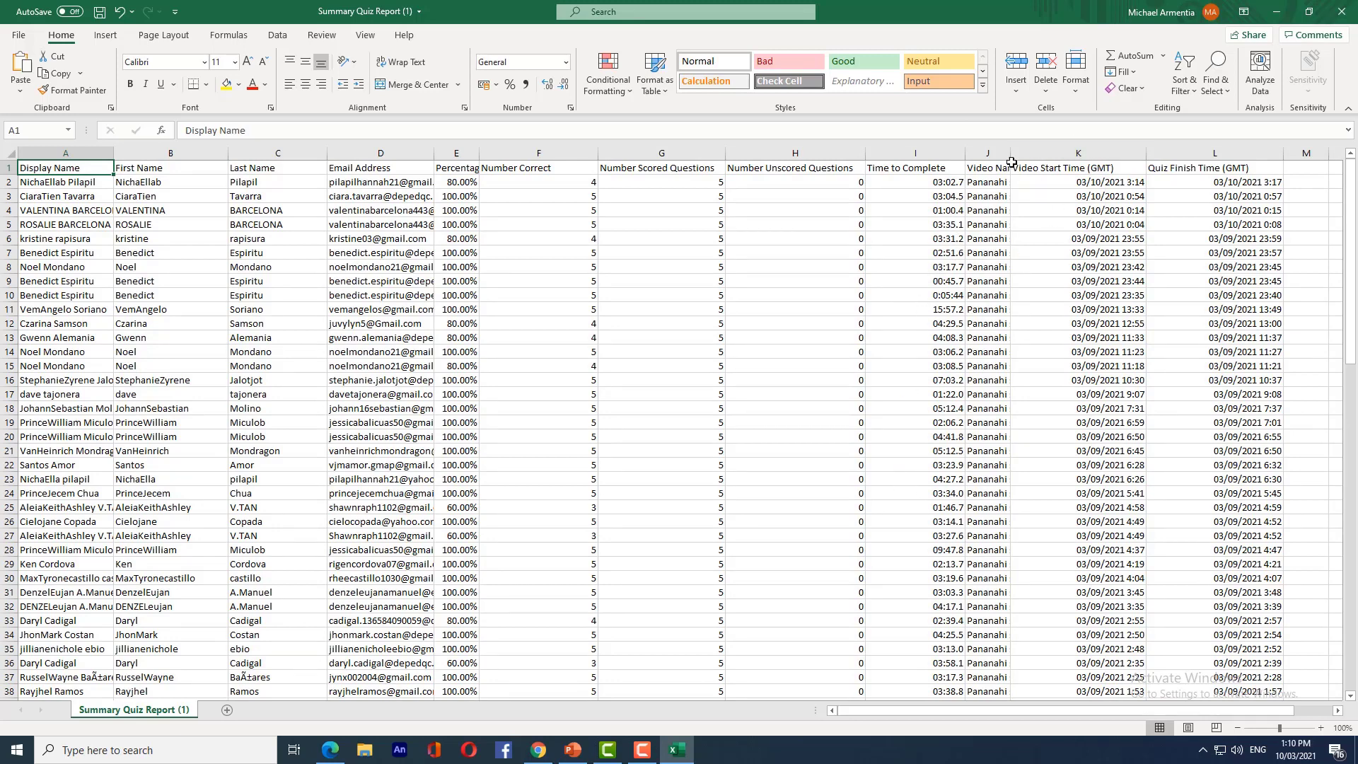
{"action": "left_click_drag", "start_coordinate": [1010, 151], "coordinate": [1125, 151]}
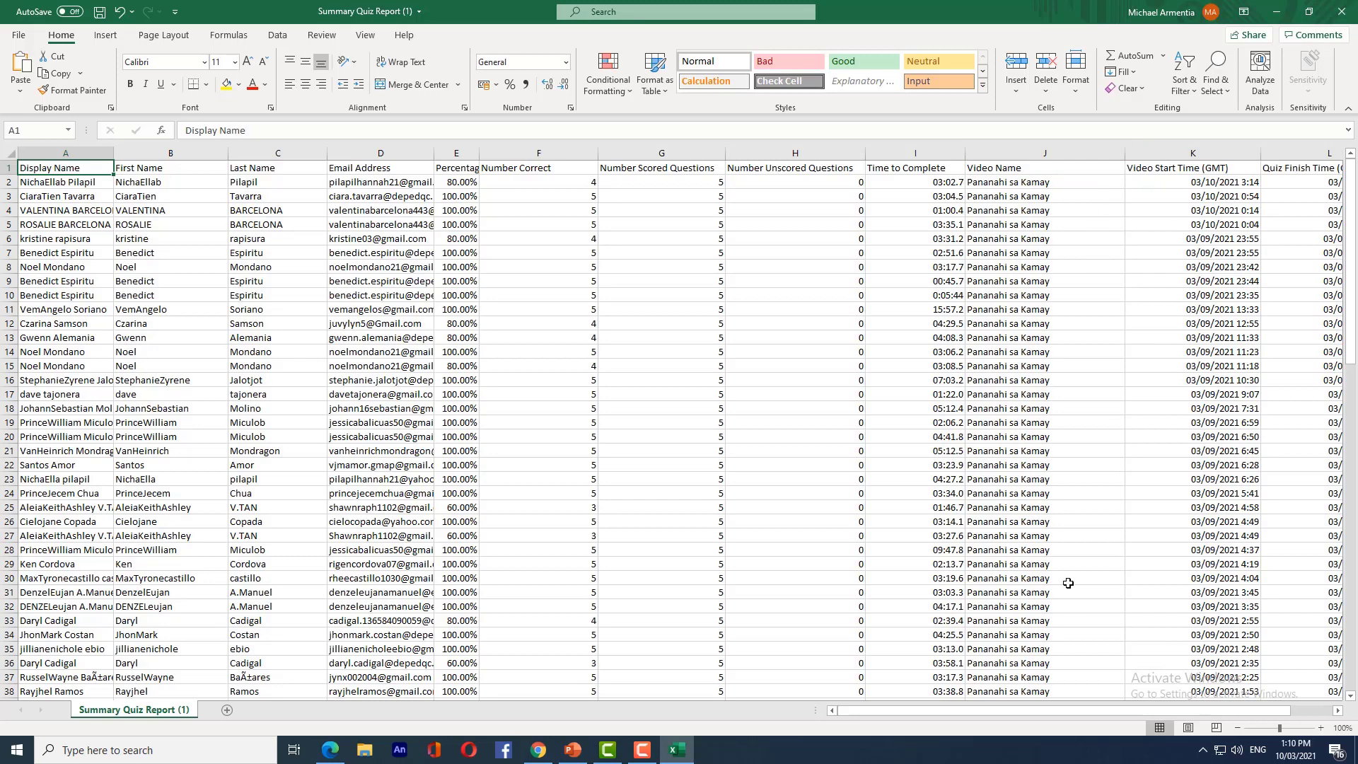
{"action": "left_click_drag", "start_coordinate": [939, 715], "coordinate": [981, 714]}
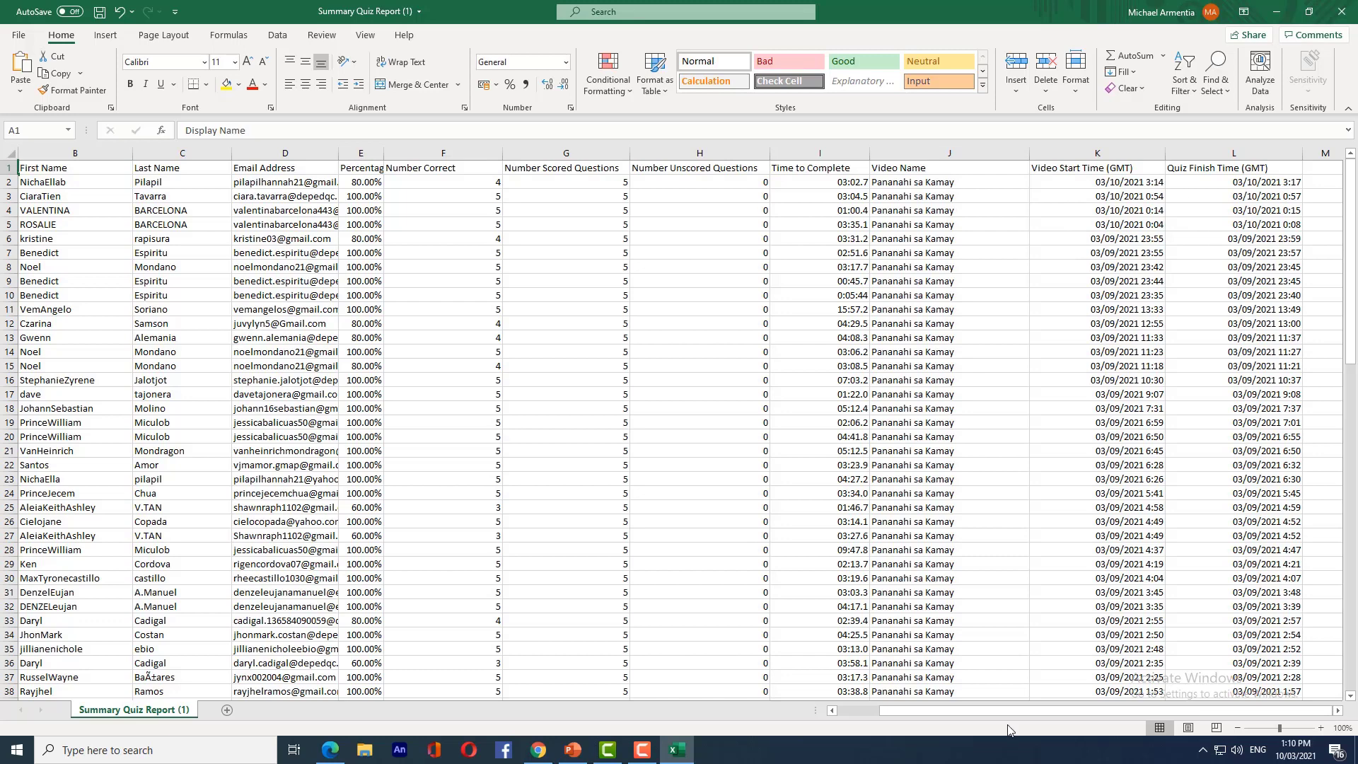
{"action": "left_click_drag", "start_coordinate": [1033, 710], "coordinate": [878, 688]}
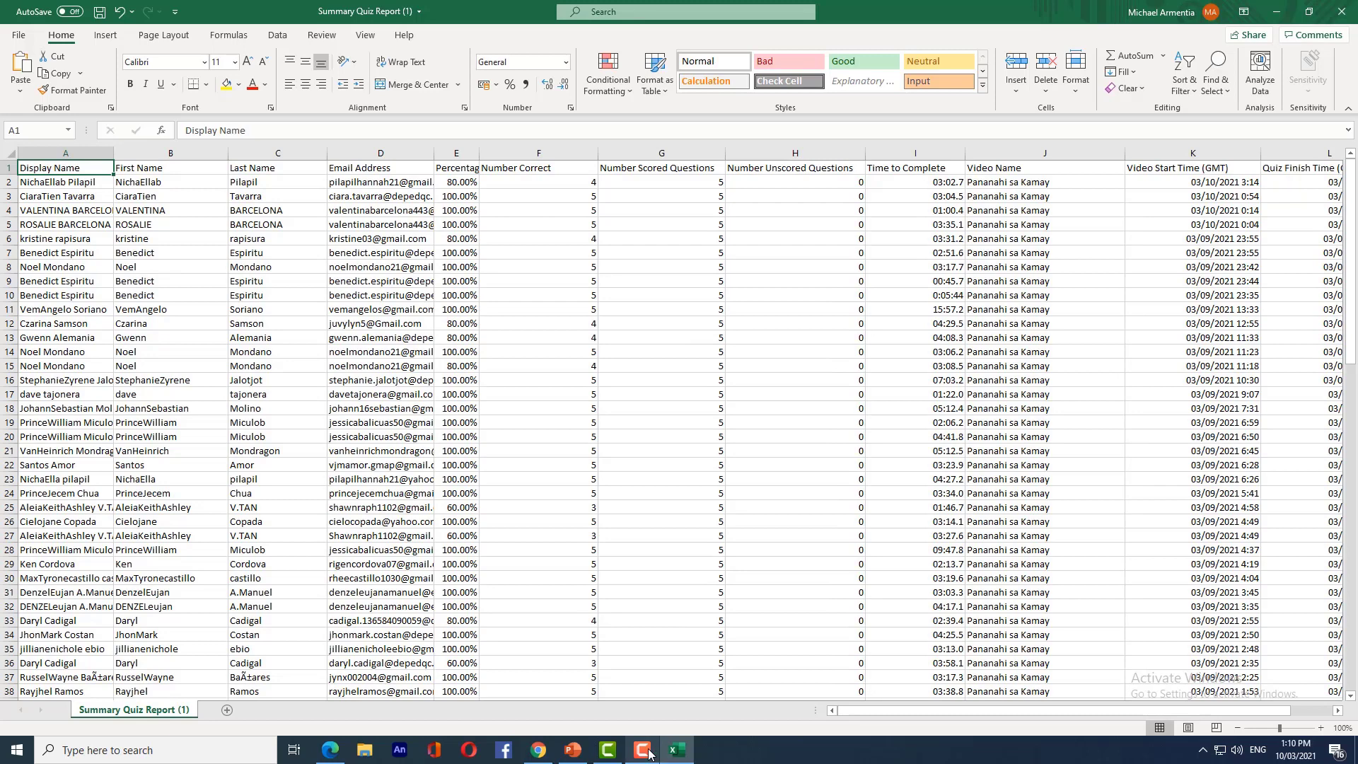
{"action": "mouse_move", "coordinate": [611, 757]}
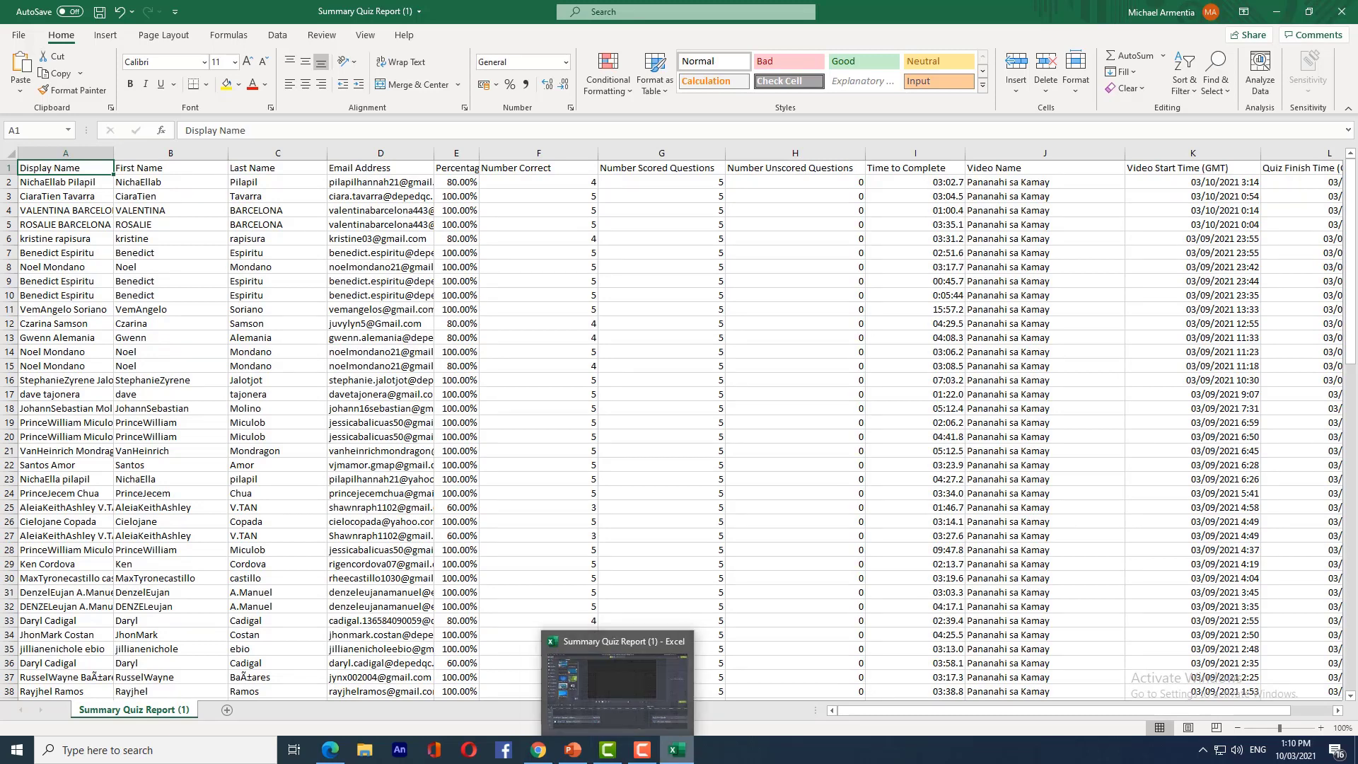
- Return to the browser and copy the video's Share URL from the Screencast.com share panel
{"action": "left_click", "coordinate": [654, 671]}
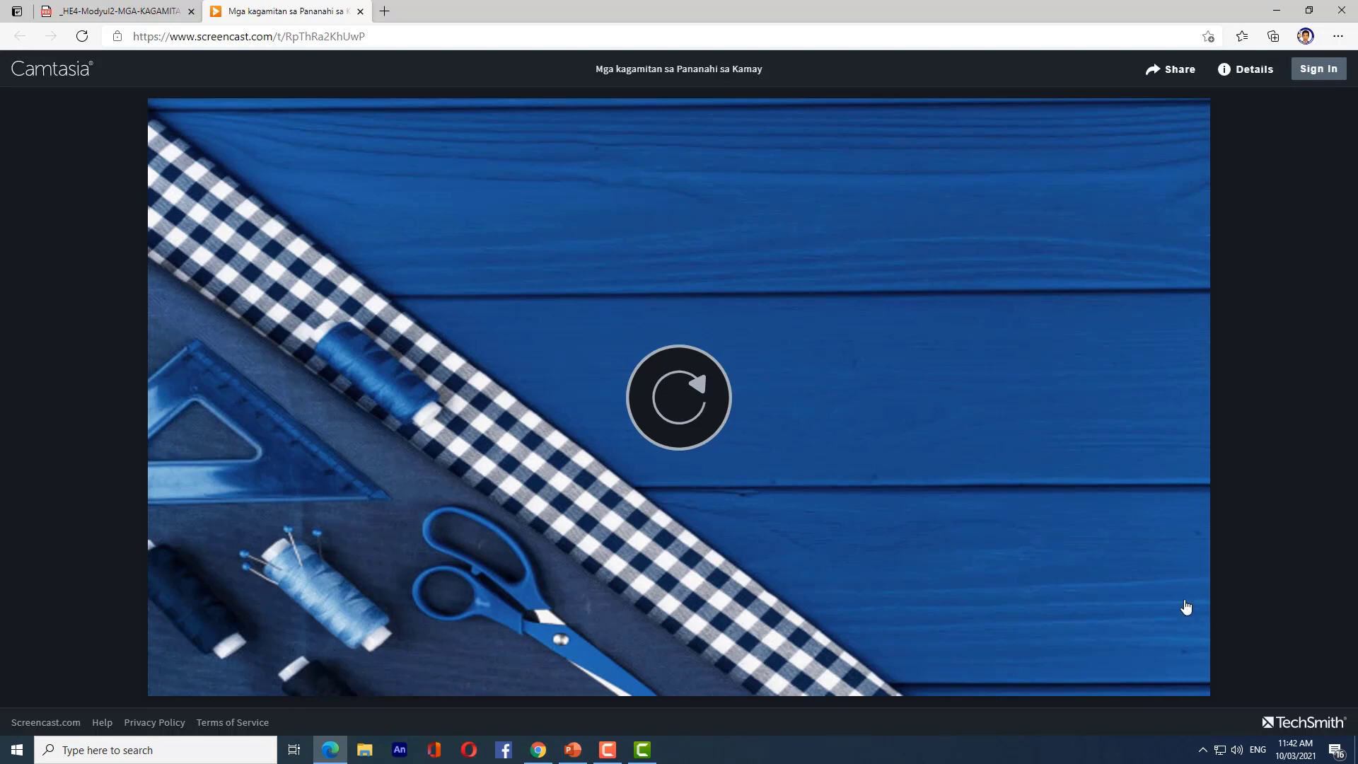
{"action": "left_click", "coordinate": [1179, 75]}
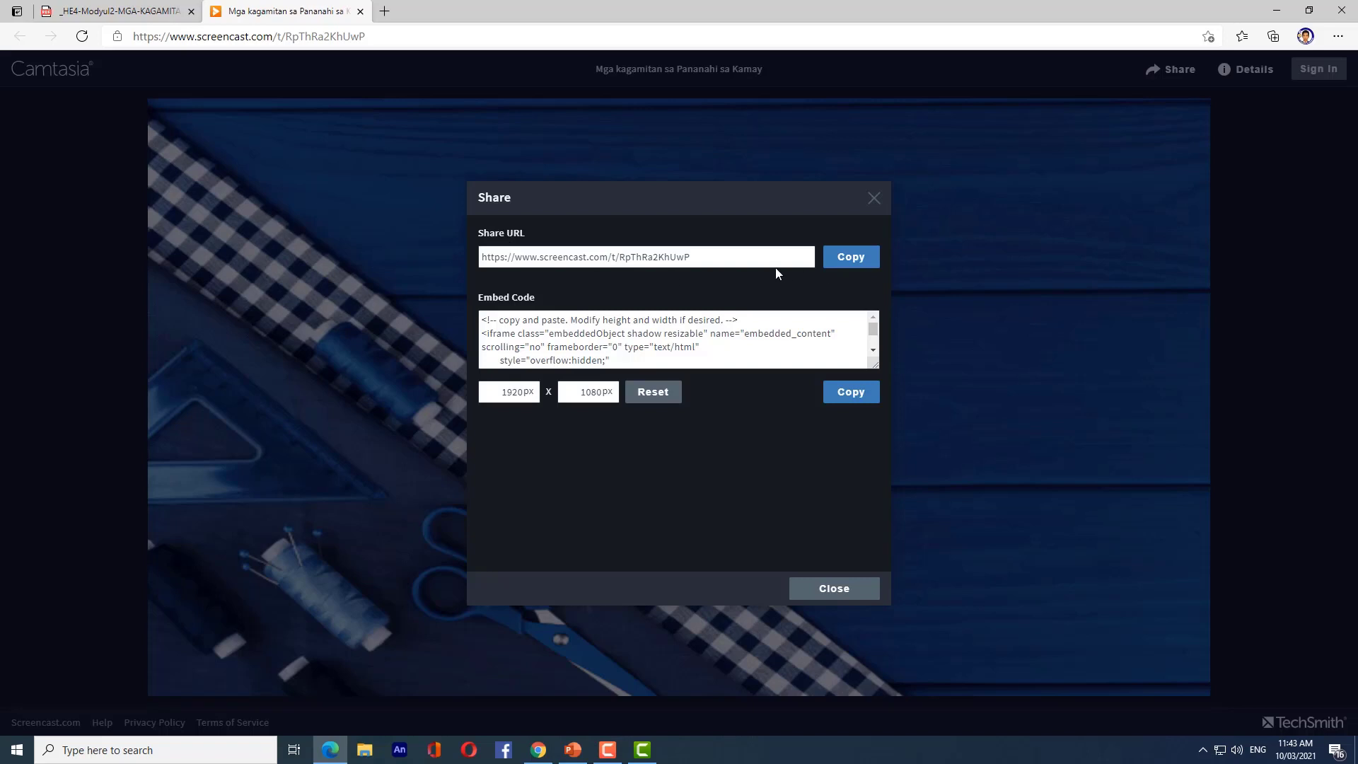
{"action": "left_click_drag", "start_coordinate": [759, 258], "coordinate": [482, 250]}
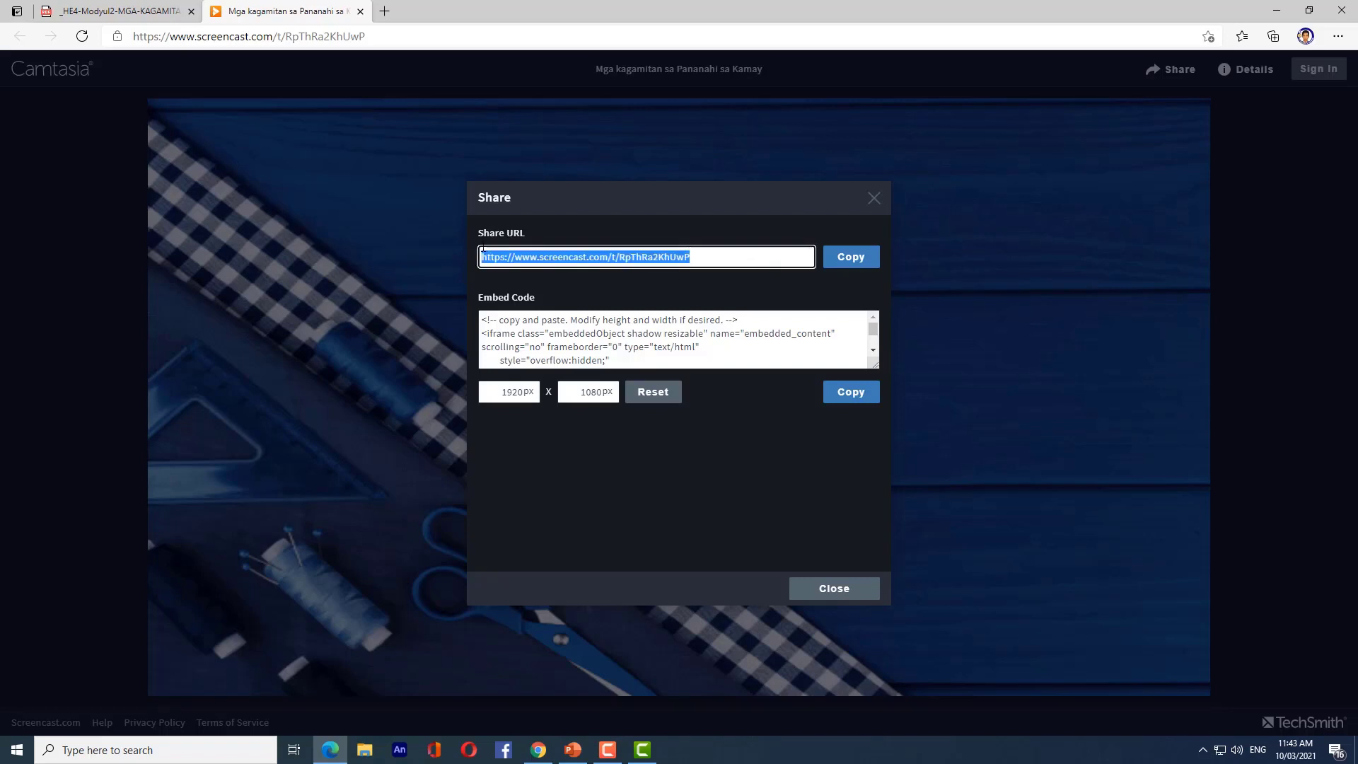
{"action": "left_click", "coordinate": [761, 485]}
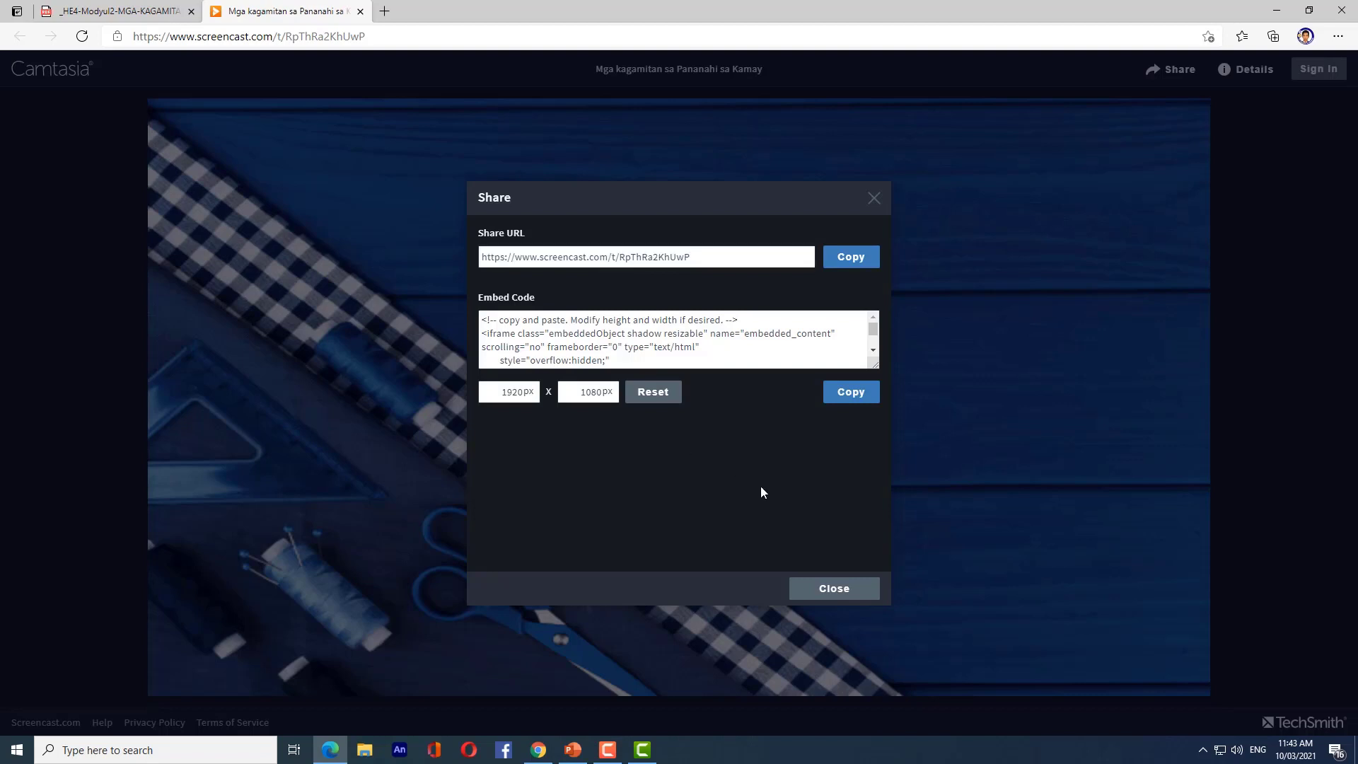
{"action": "left_click", "coordinate": [851, 257]}
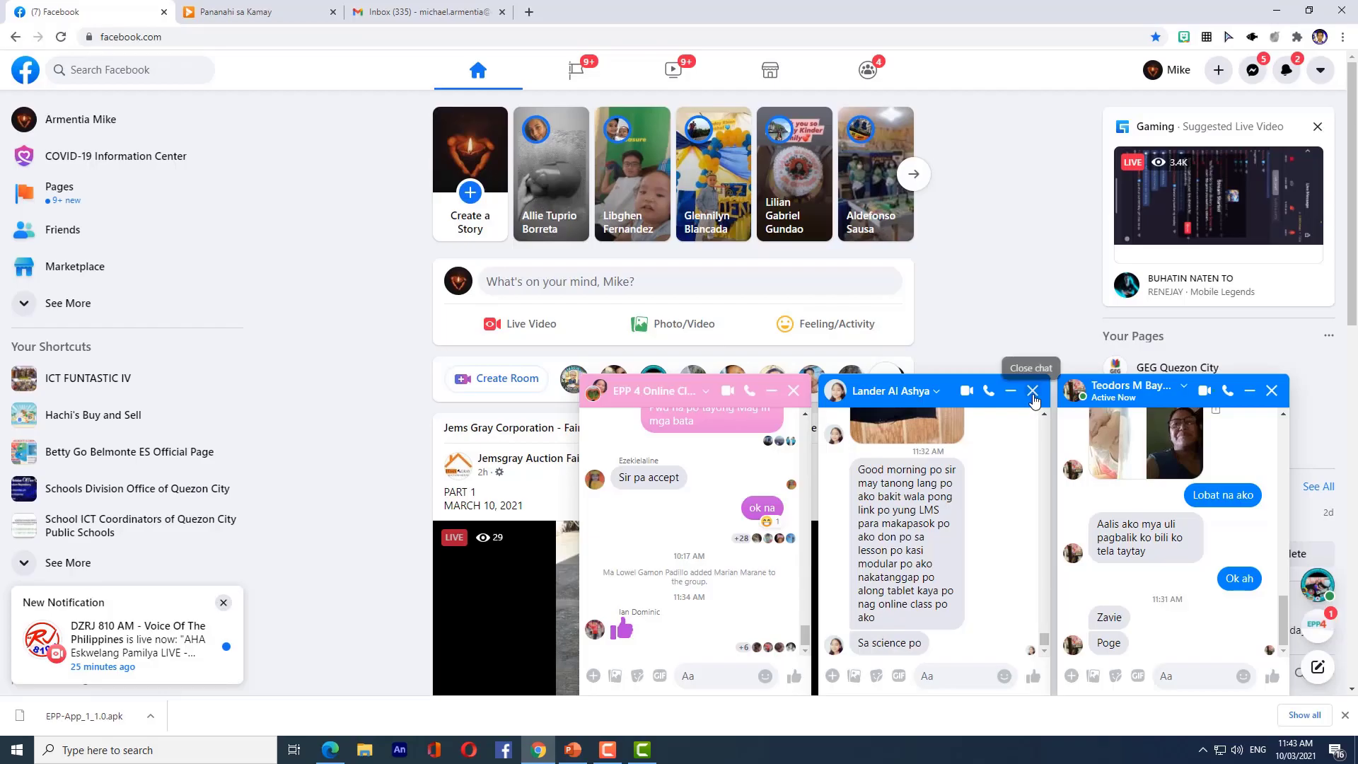
- Publish a new post on the teacher's Facebook page containing the pasted Screencast.com link
{"action": "left_click", "coordinate": [98, 197]}
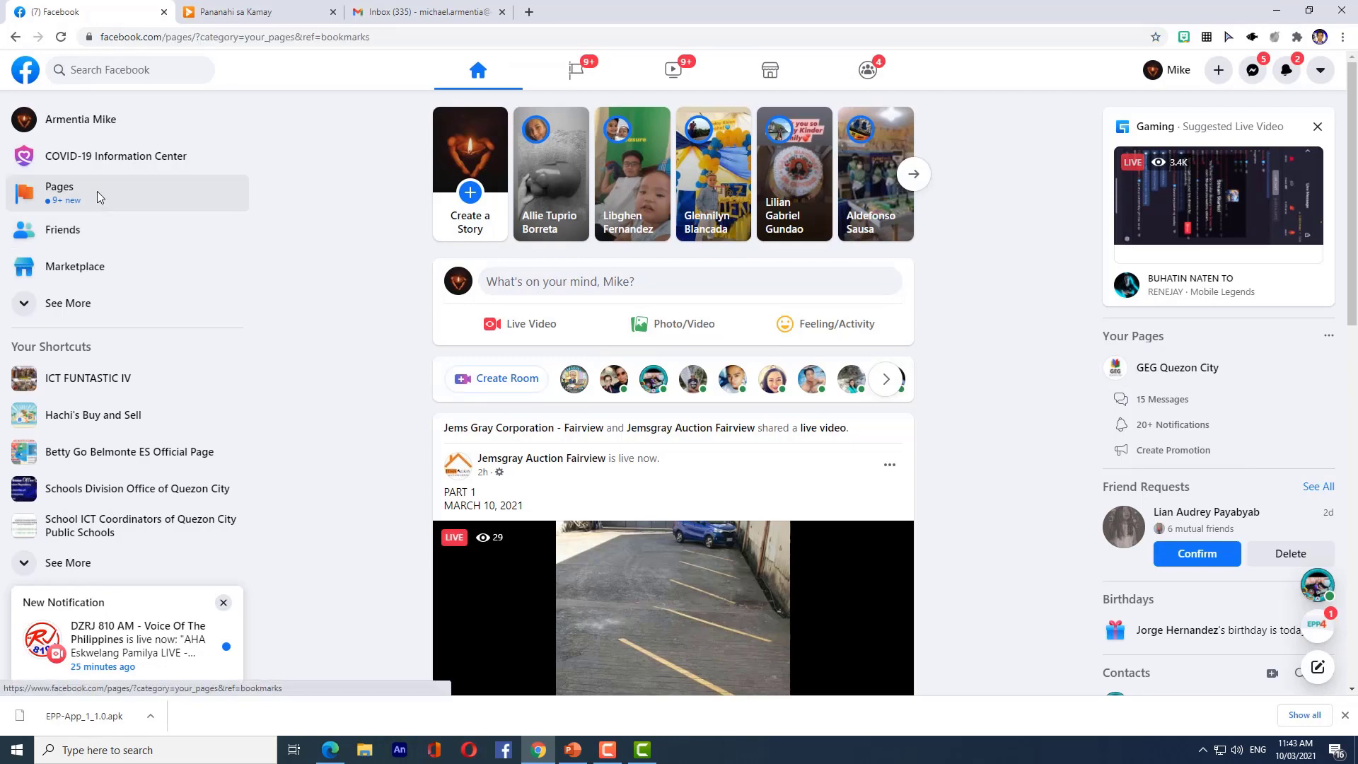
{"action": "left_click", "coordinate": [107, 221]}
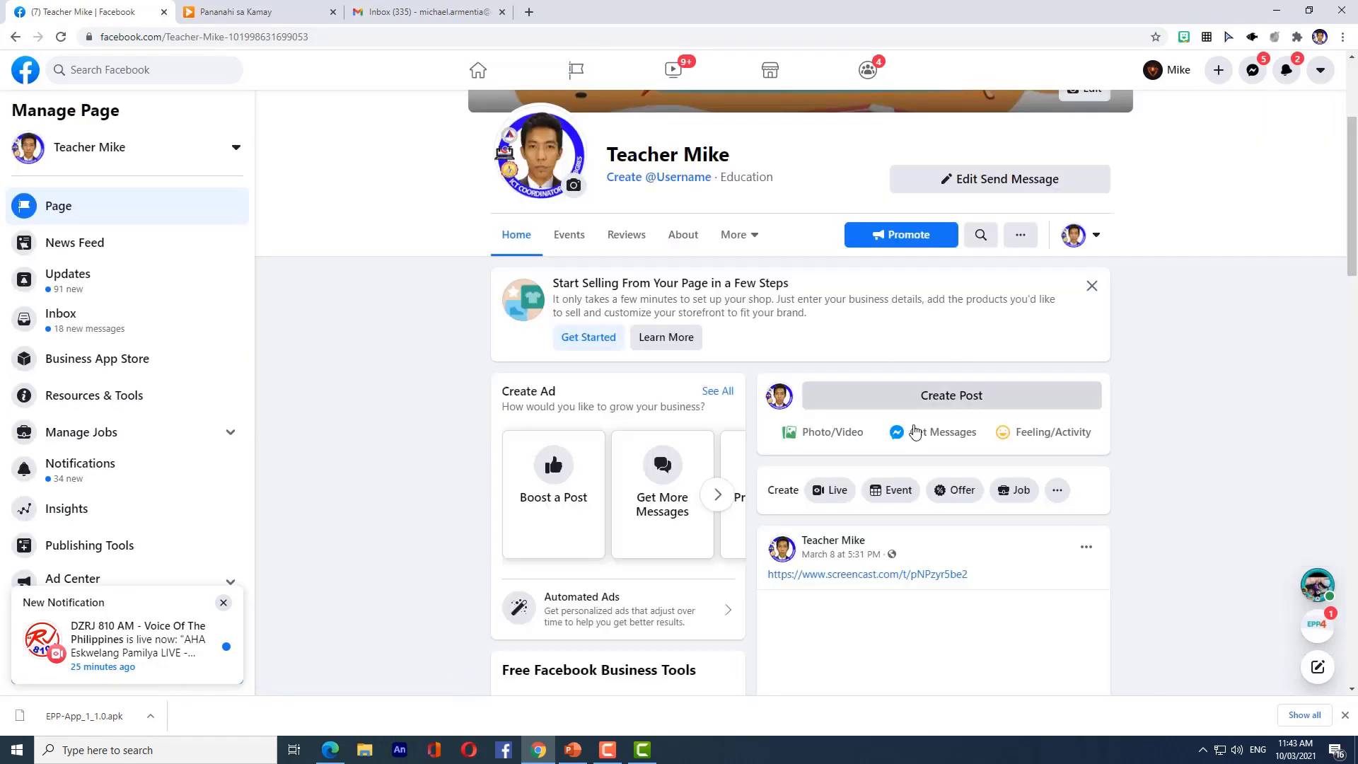
{"action": "left_click", "coordinate": [916, 395]}
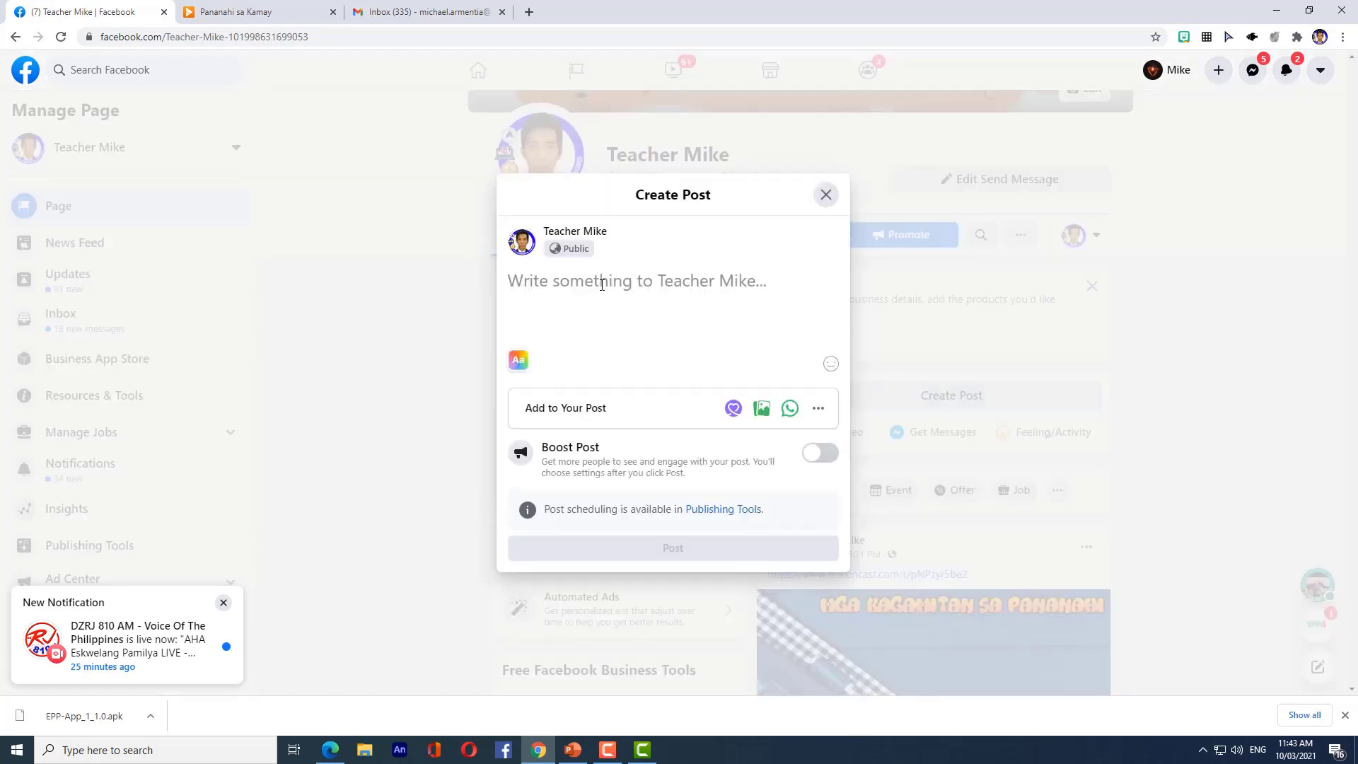
{"action": "key", "text": "ctrl+v"}
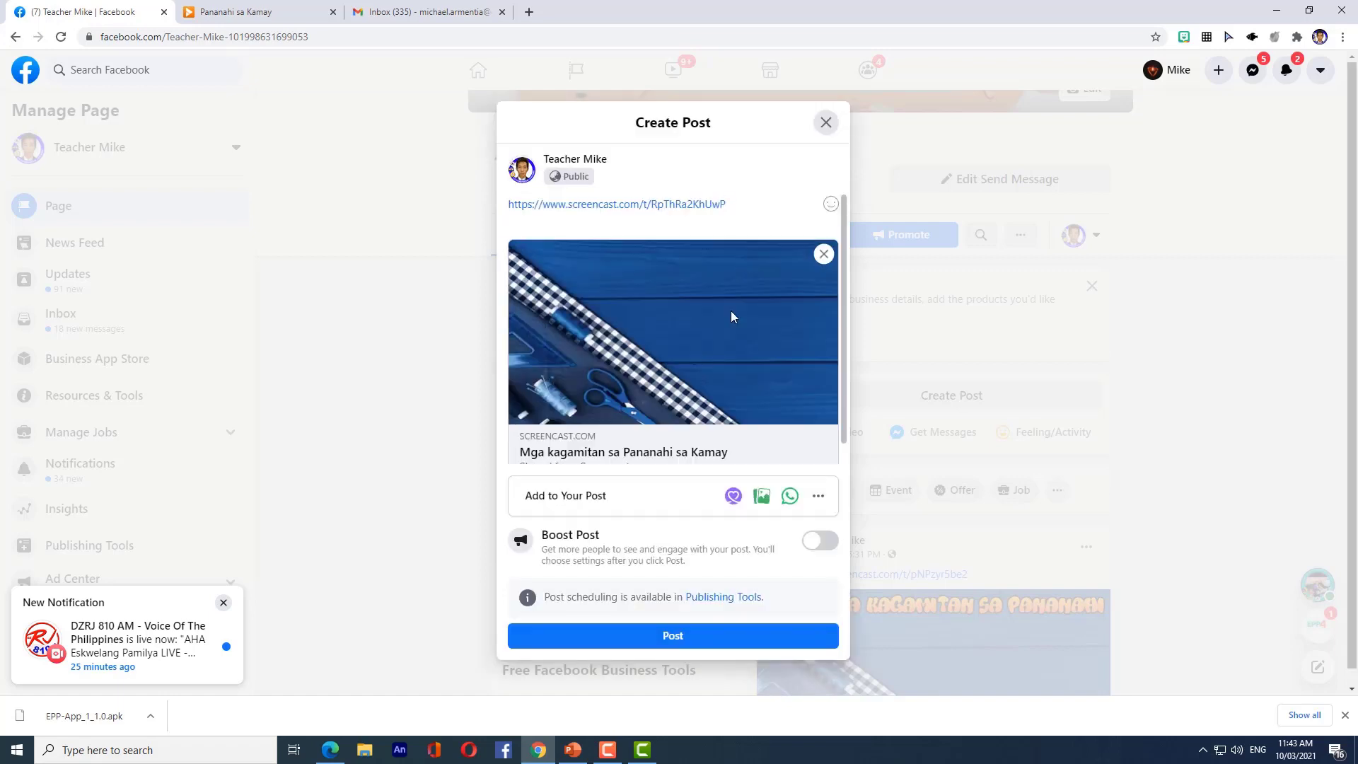
{"action": "left_click", "coordinate": [727, 645]}
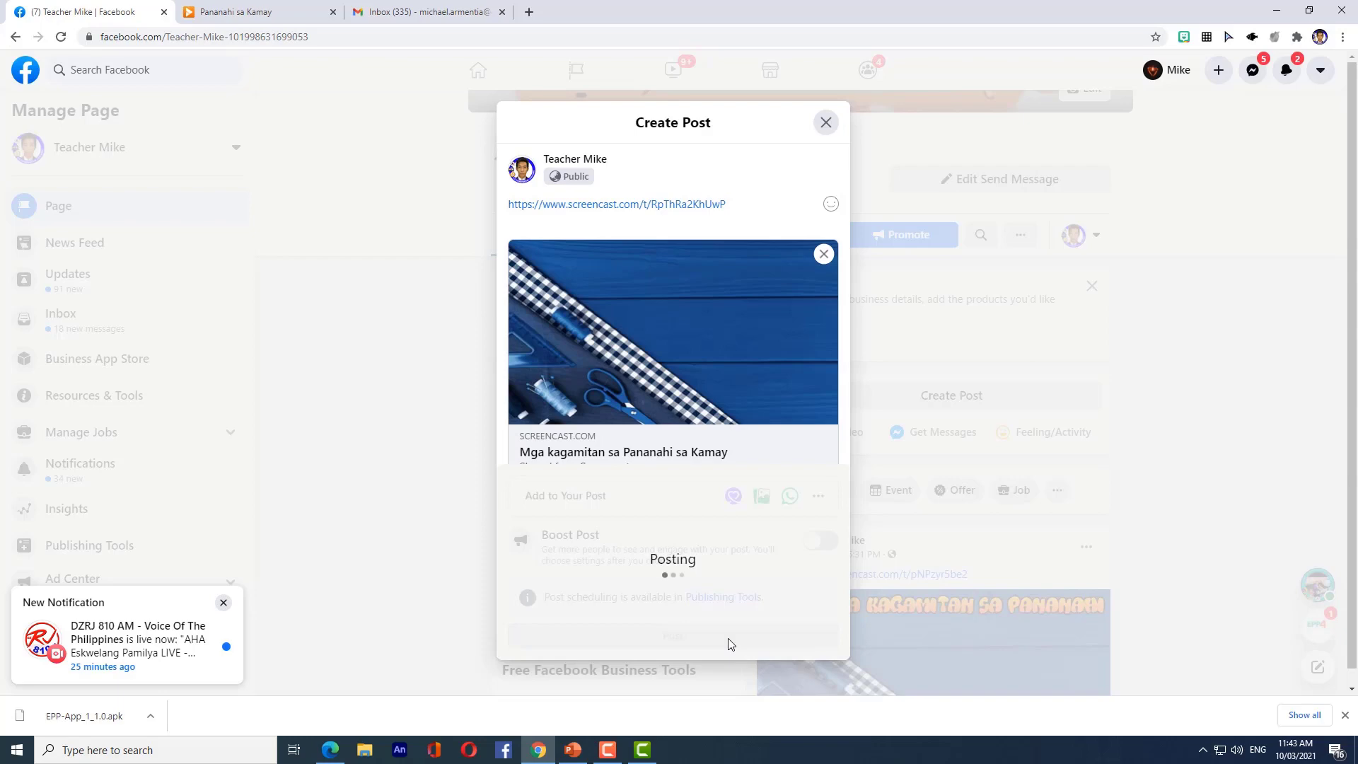
{"action": "scroll", "coordinate": [1125, 485], "scroll_direction": "down", "scroll_amount": 2}
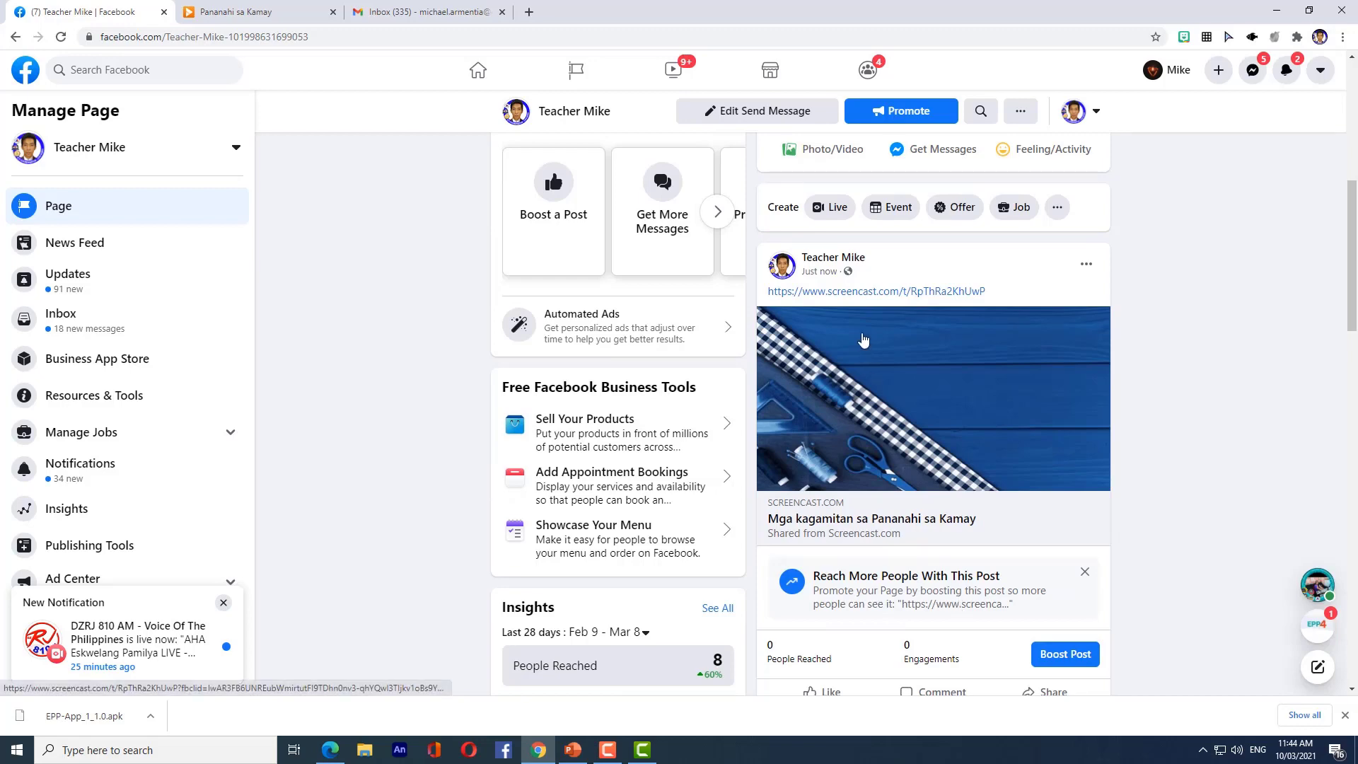
- Paste and send the video link in the EPP 4 Online Class chat, then return to Camtasia
{"action": "left_click", "coordinate": [1253, 71]}
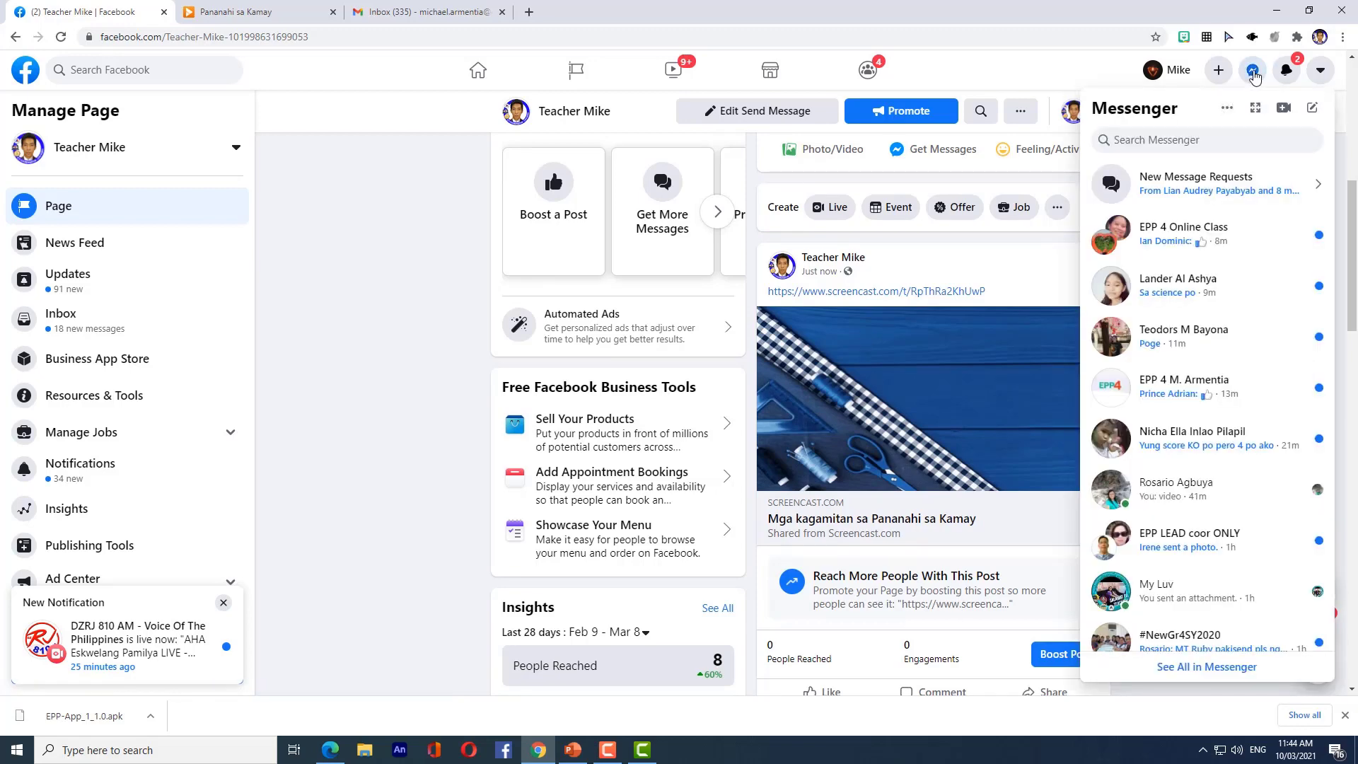
{"action": "left_click", "coordinate": [1253, 72]}
{"action": "left_click", "coordinate": [1256, 78]}
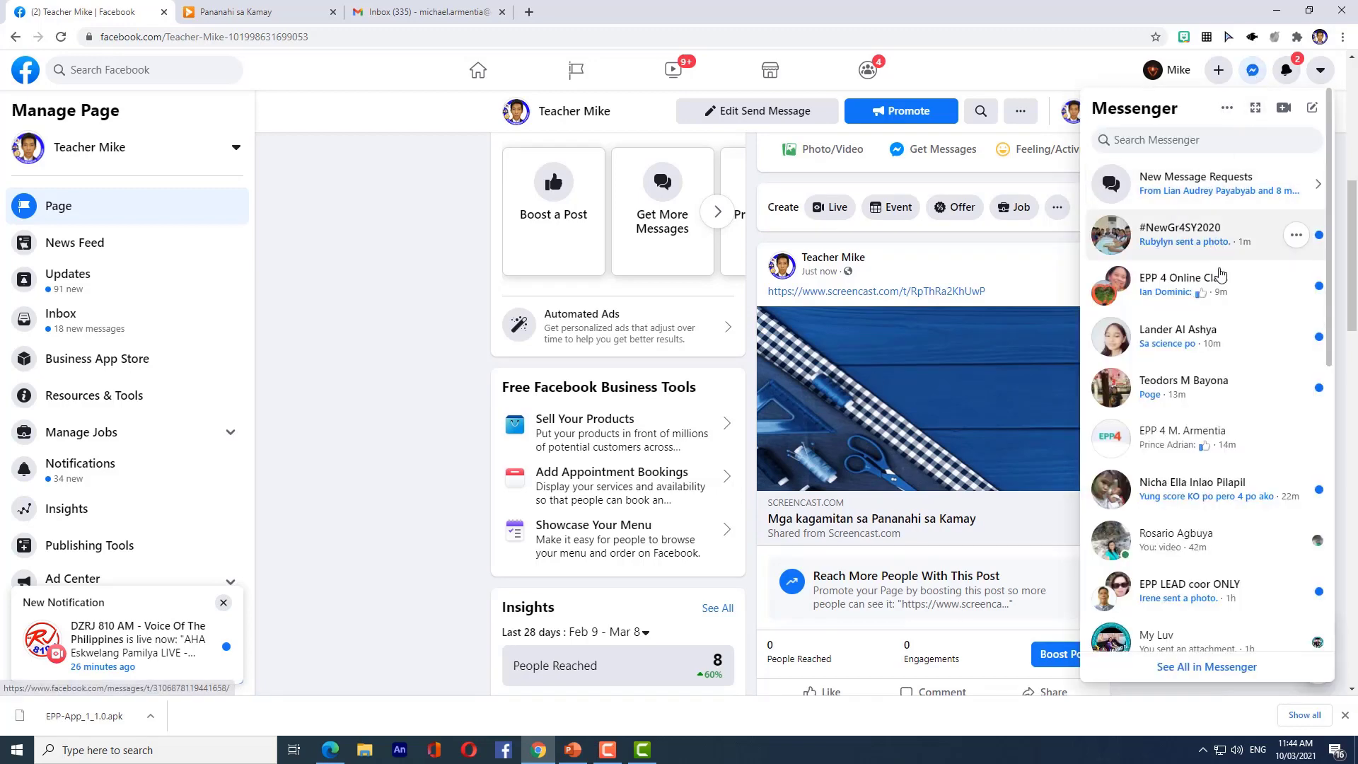
{"action": "left_click", "coordinate": [1228, 303]}
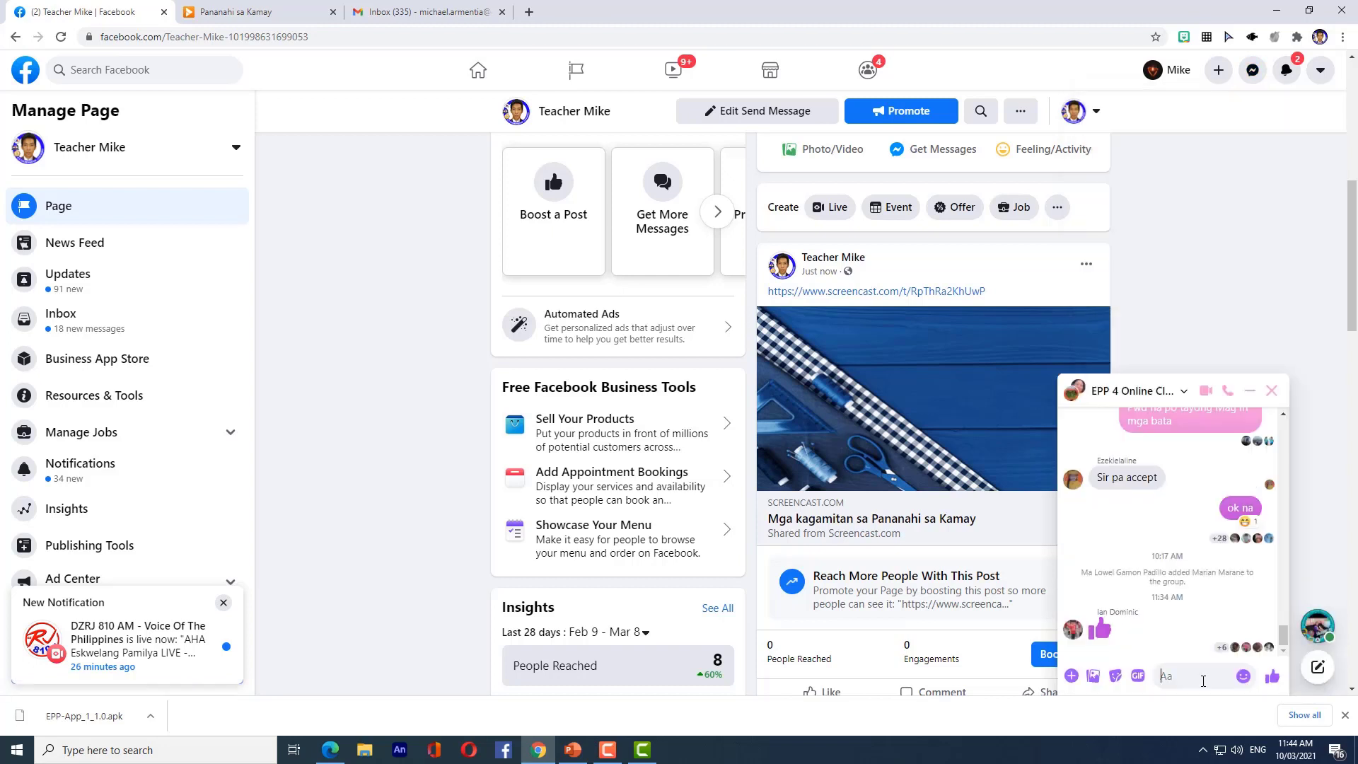
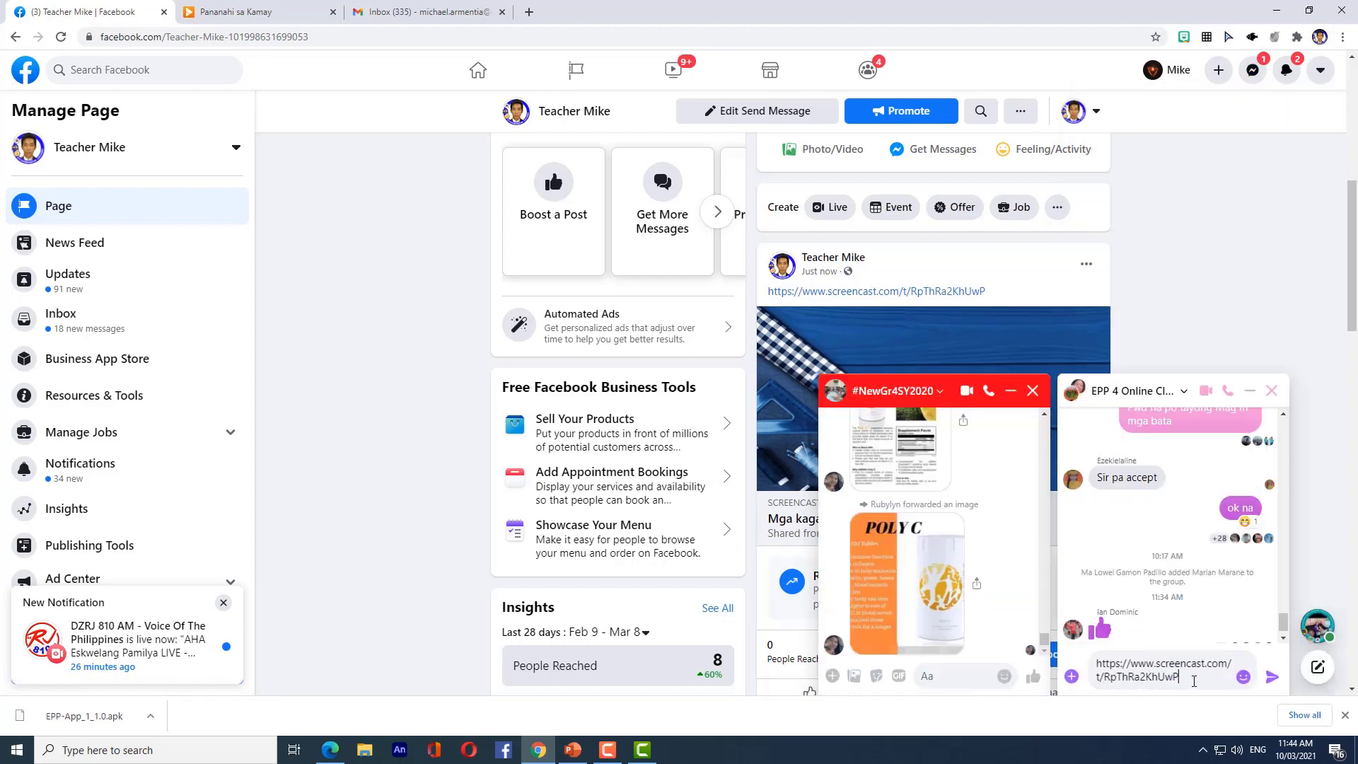
{"action": "left_click", "coordinate": [1270, 677]}
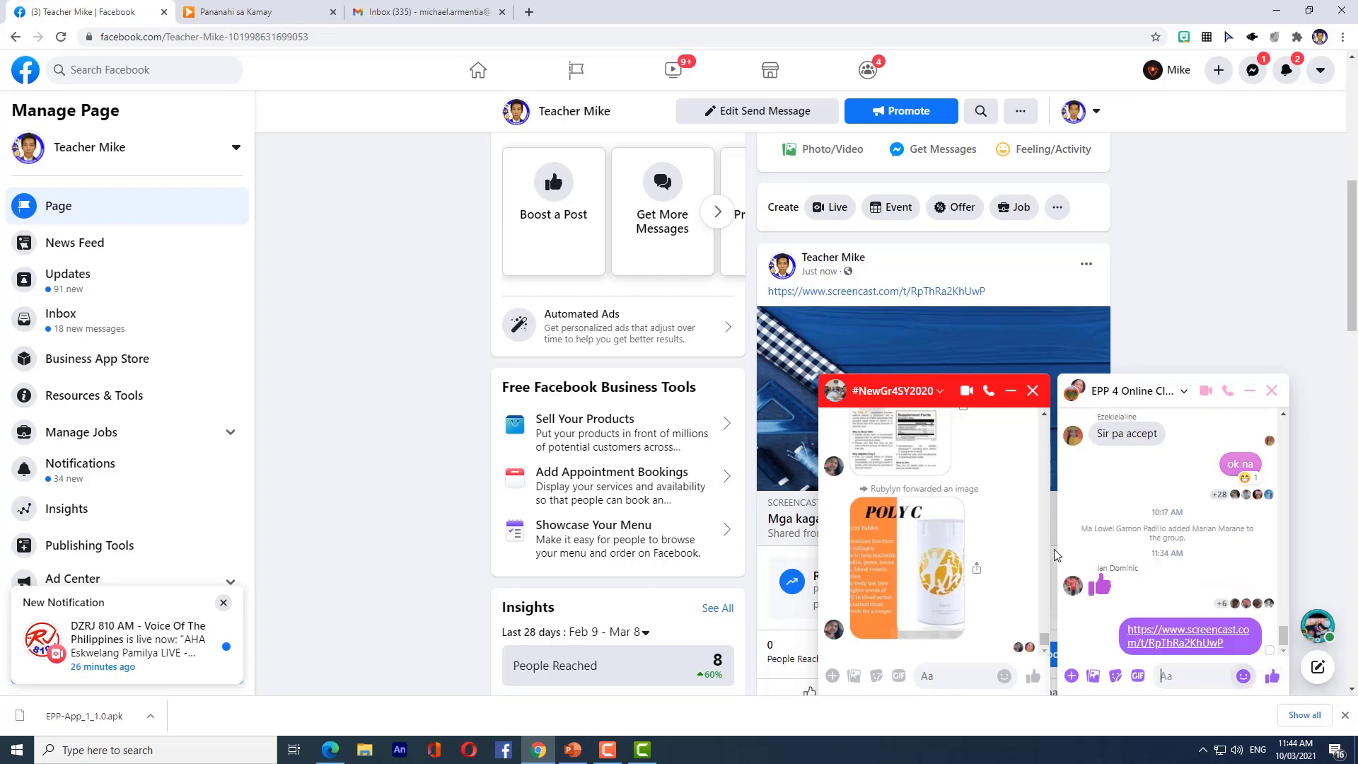
{"action": "left_click", "coordinate": [1032, 393]}
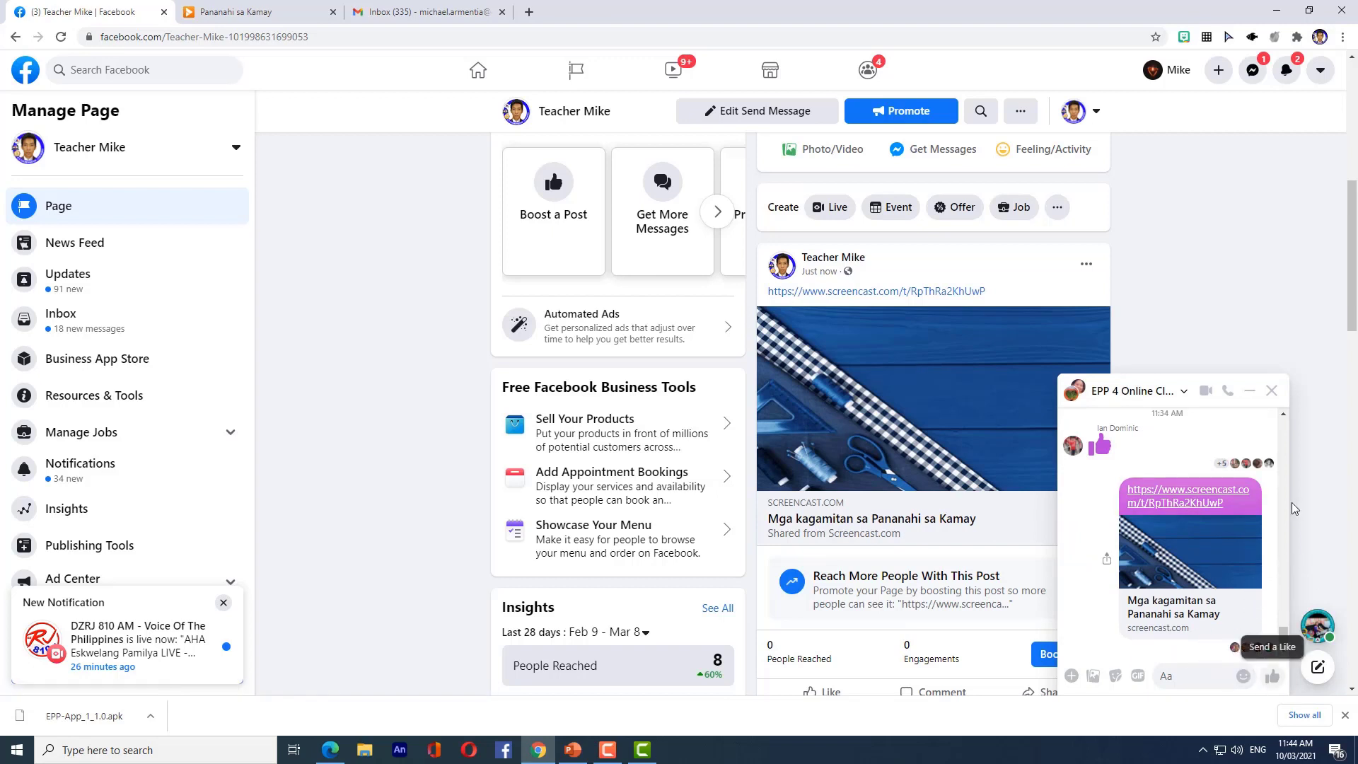
{"action": "key", "text": "alt+Tab"}
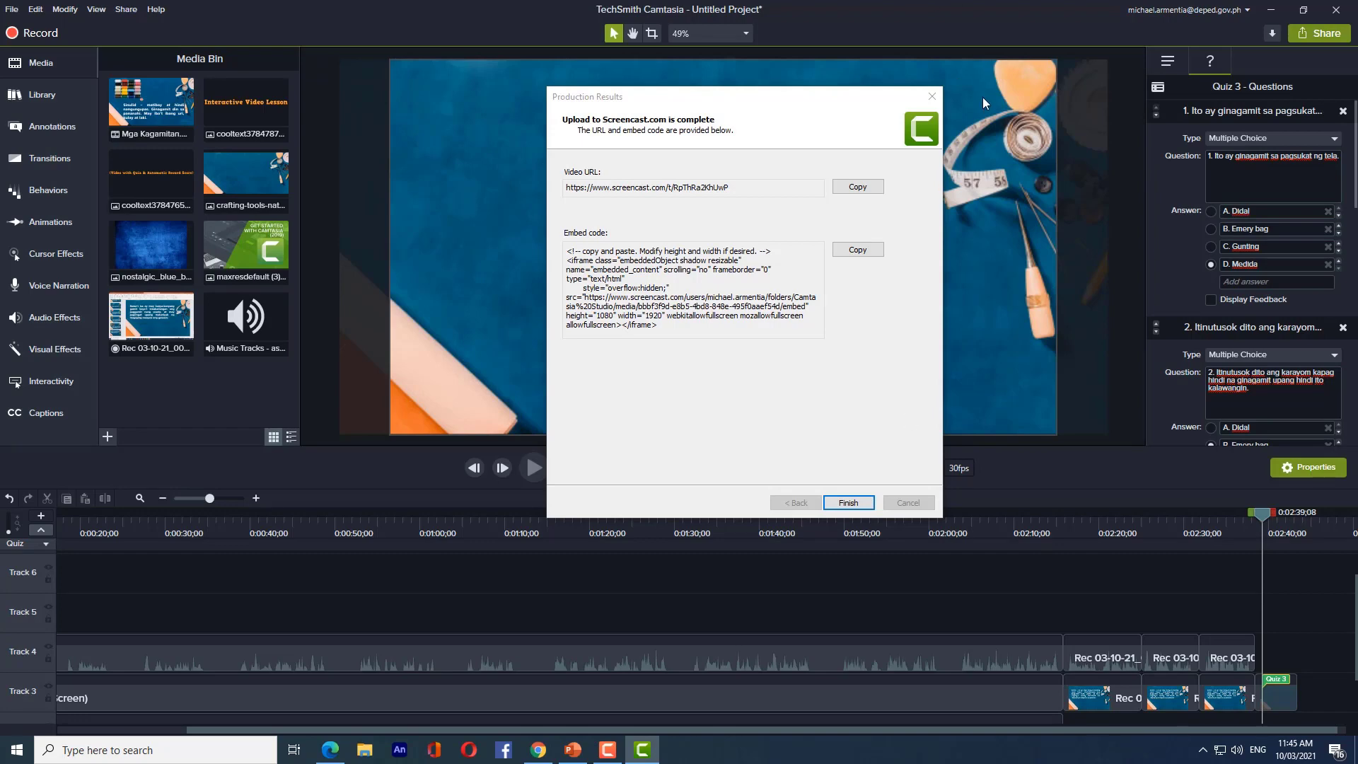
- Dismiss the production results, then save the project to Documents as 'Epp Mga kagamitan sa Pananahi sa Kamay.tscproj'
{"action": "left_click", "coordinate": [852, 503]}
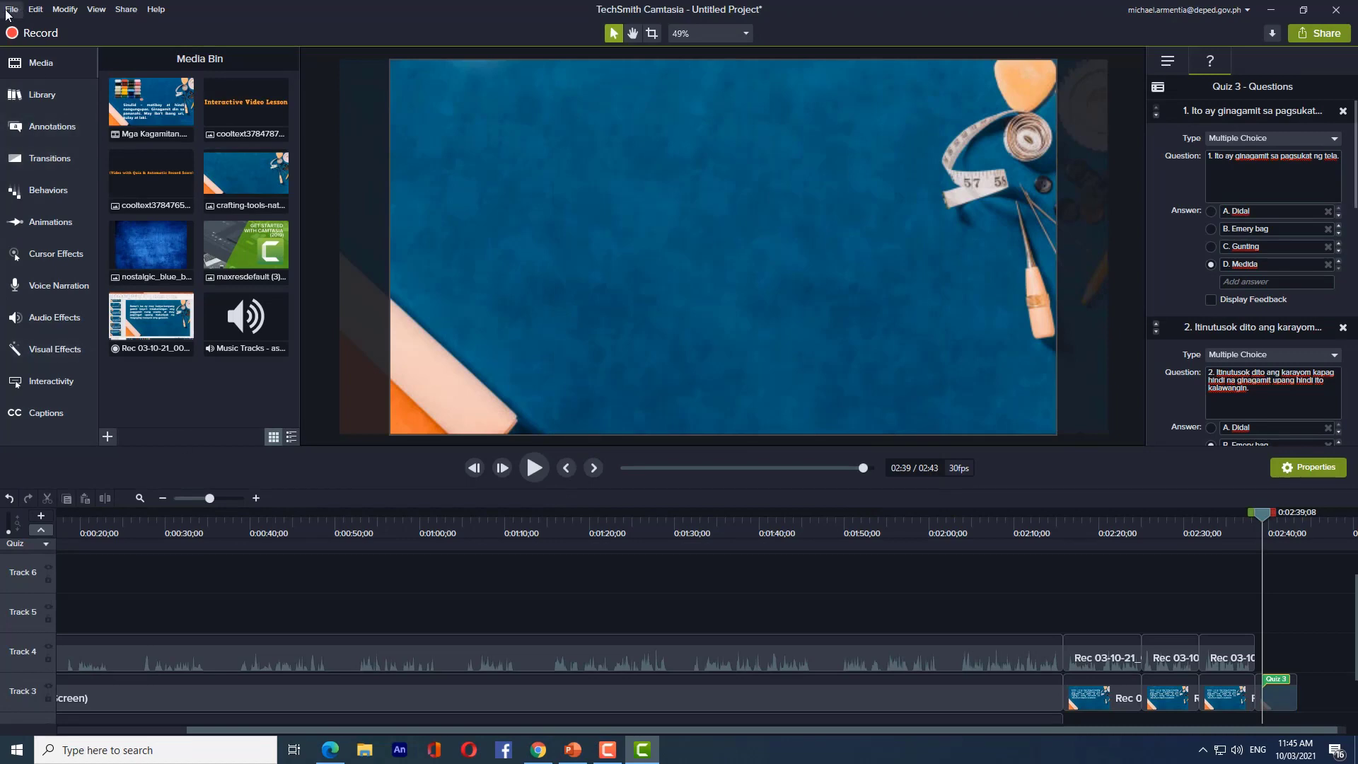
{"action": "left_click", "coordinate": [10, 11]}
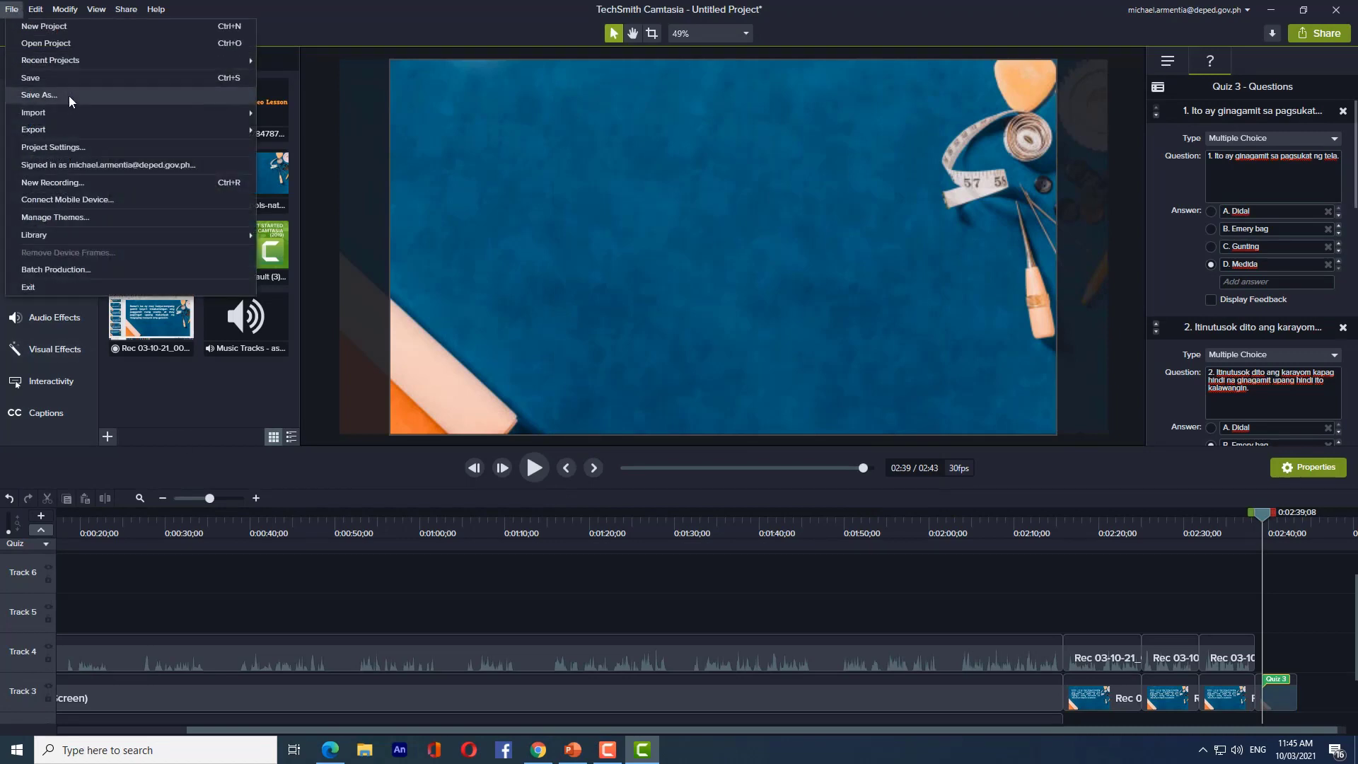
{"action": "left_click", "coordinate": [43, 95]}
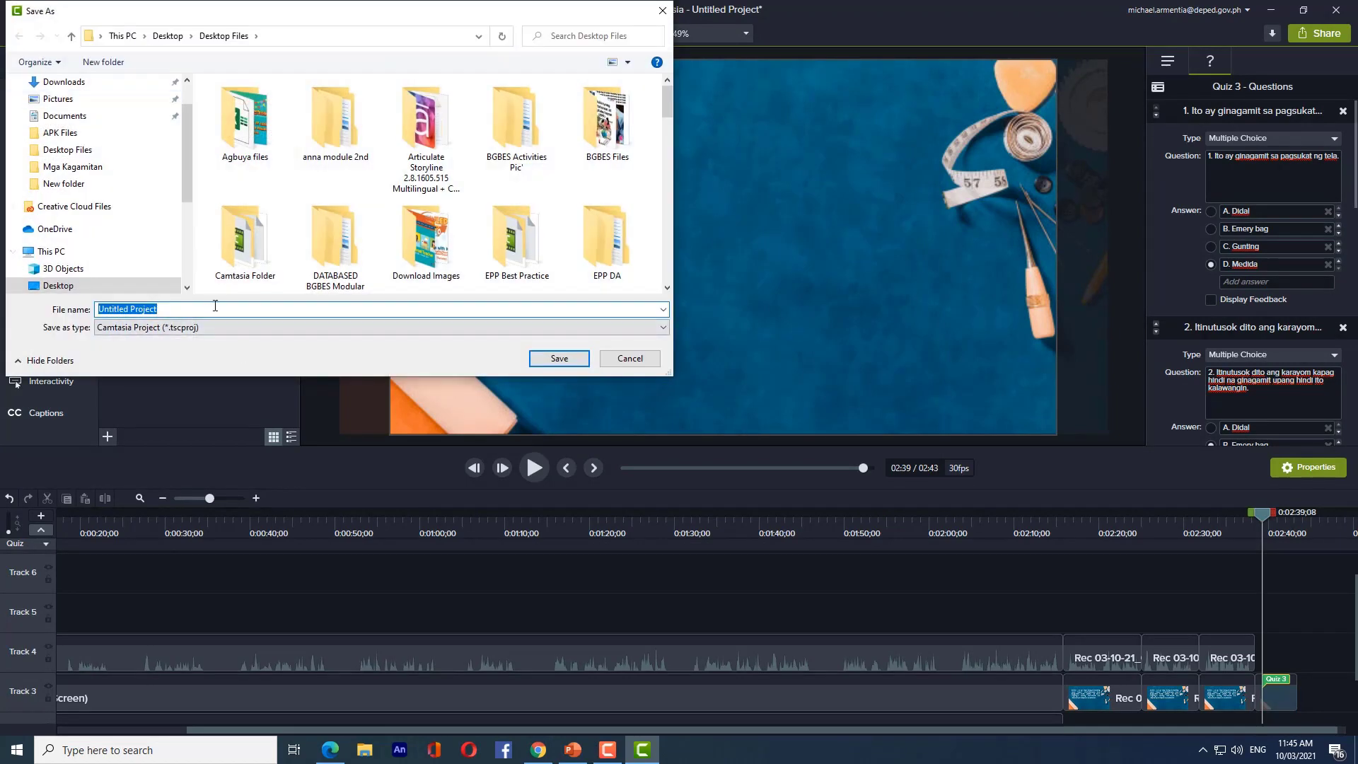
{"action": "key", "text": "BackSpace"}
{"action": "type", "text": "Epp"}
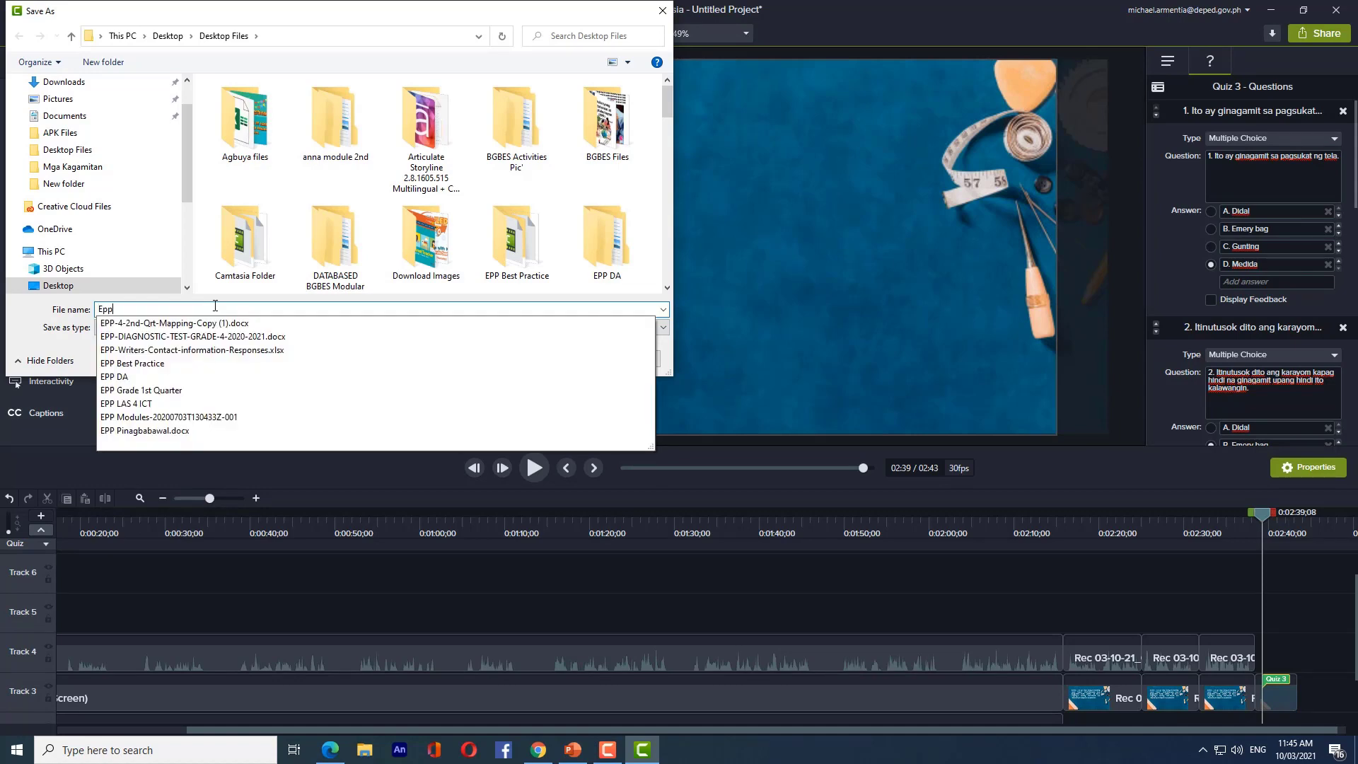
{"action": "type", "text": " Mga kagamitan sa Pananahi sa Kamay"}
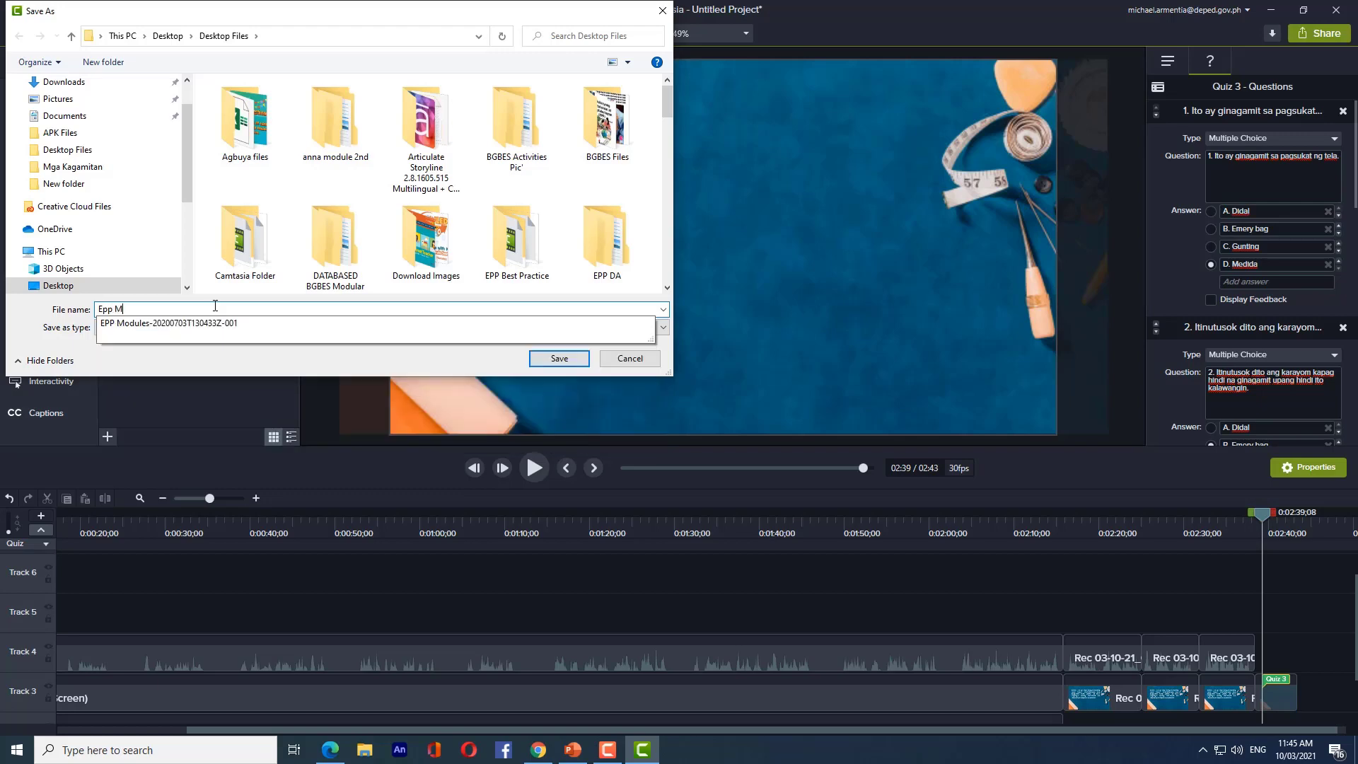
{"action": "left_click", "coordinate": [65, 116]}
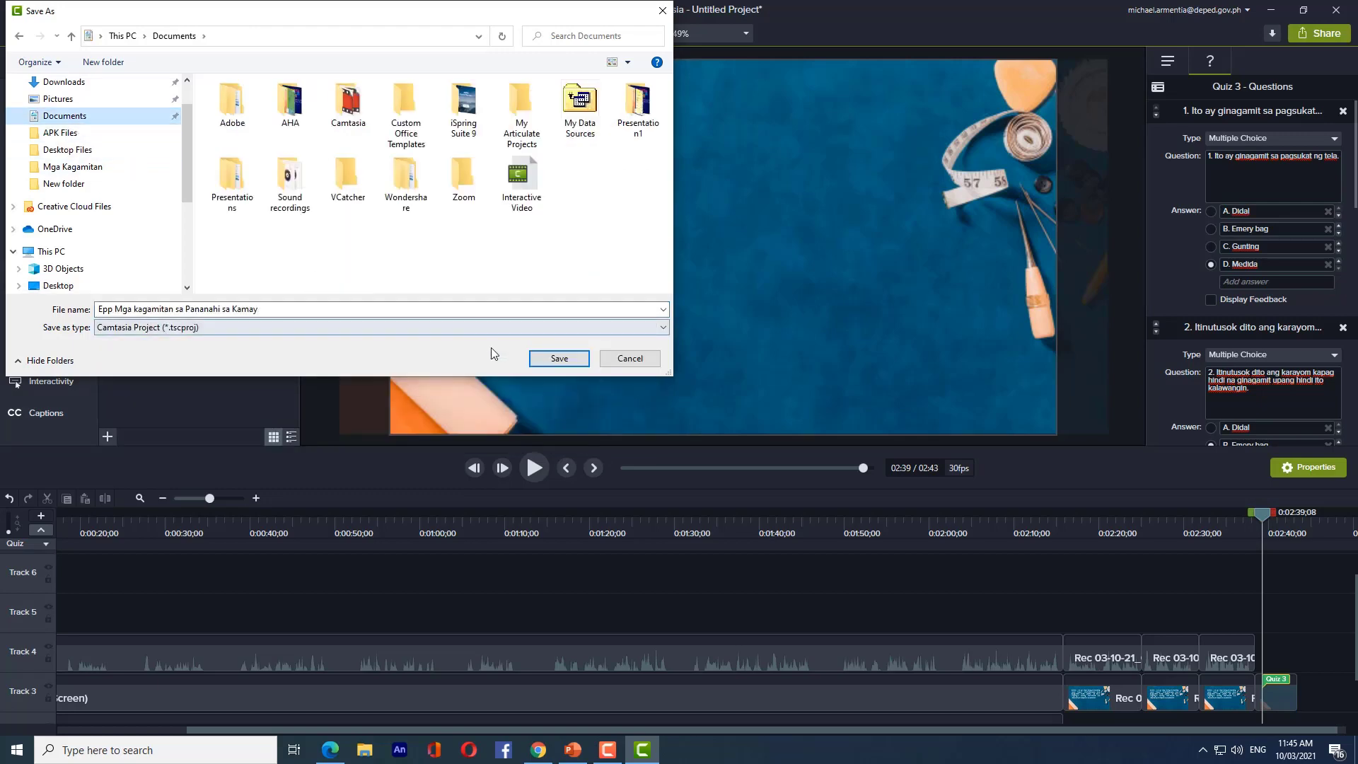